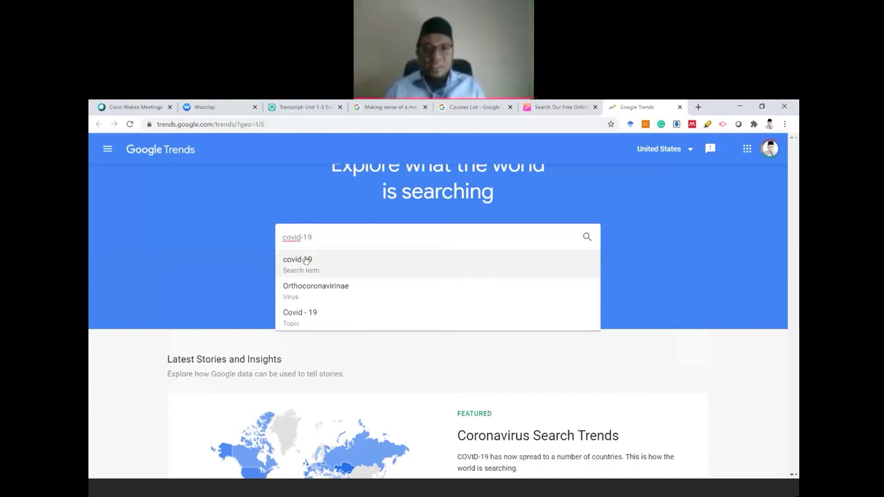
Step: Explore search interest for the search term covid-19 and set the region to Worldwide
left_click(308, 267)
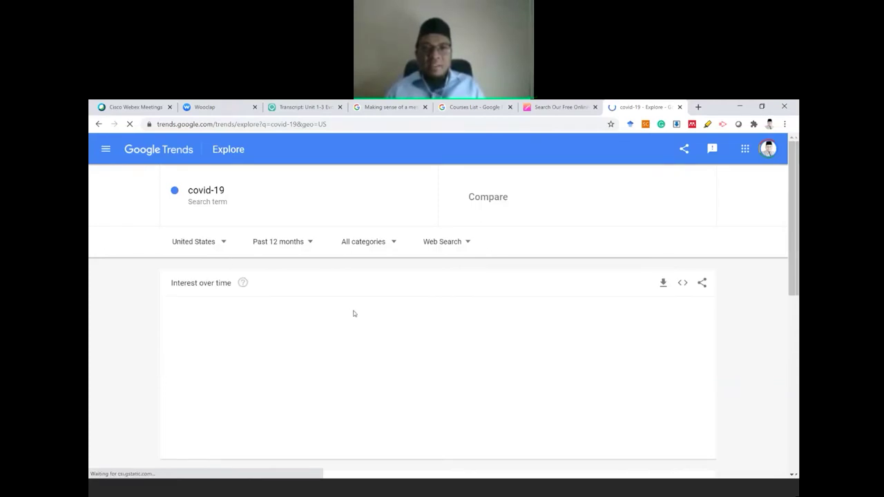
scroll(353, 313, "down", 1)
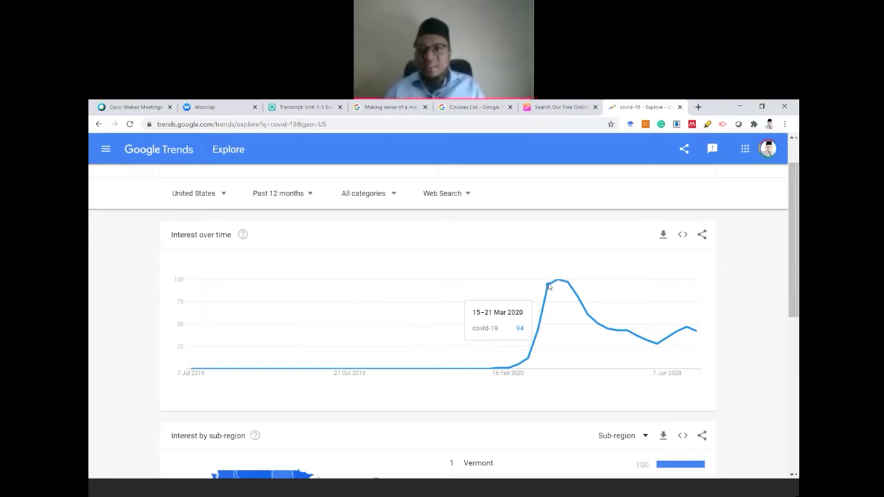
left_click(221, 194)
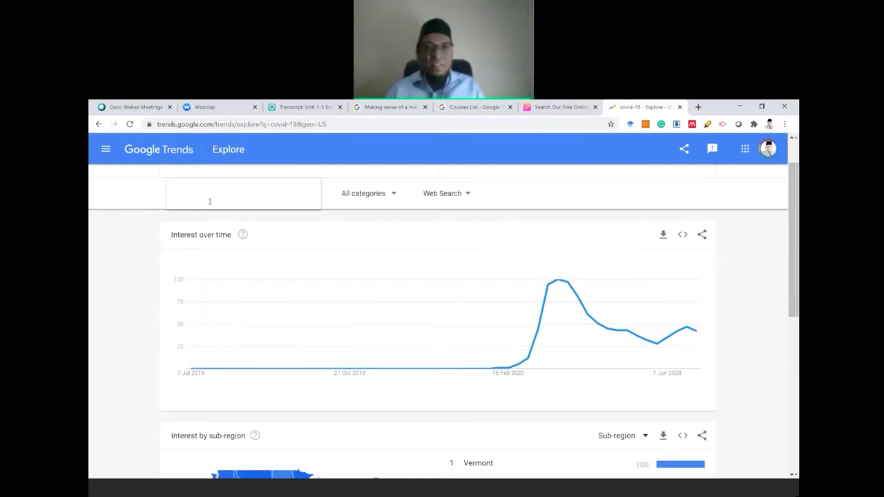
left_click(209, 200)
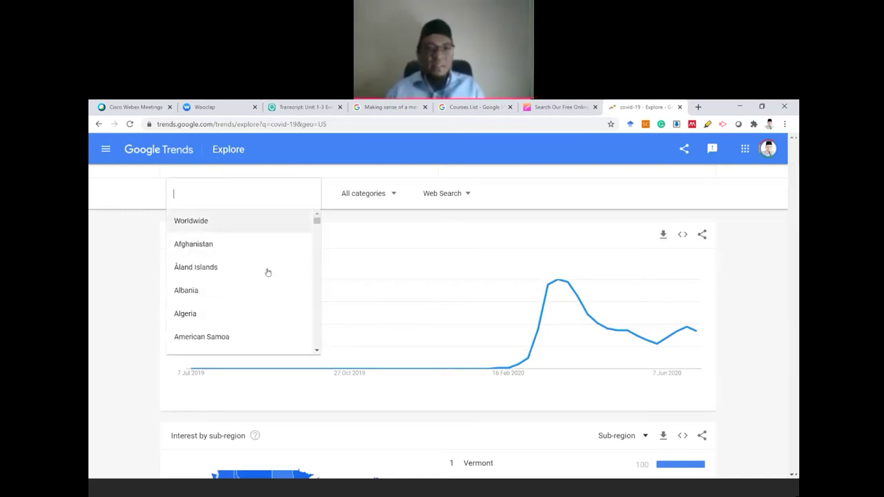
key("Return")
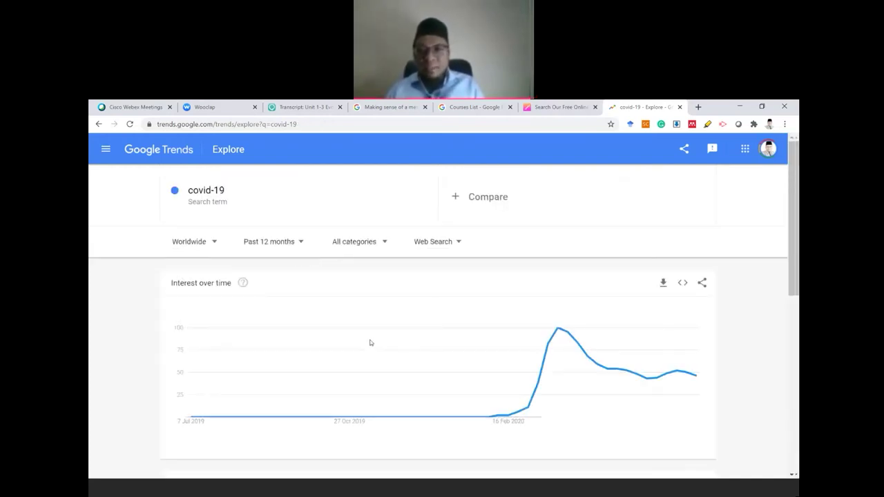
Step: Examine the worldwide covid-19 interest over time, the interest by region, and the related topics and queries
scroll(371, 341, "down", 1)
scroll(414, 366, "up", 1)
scroll(462, 380, "down", 1)
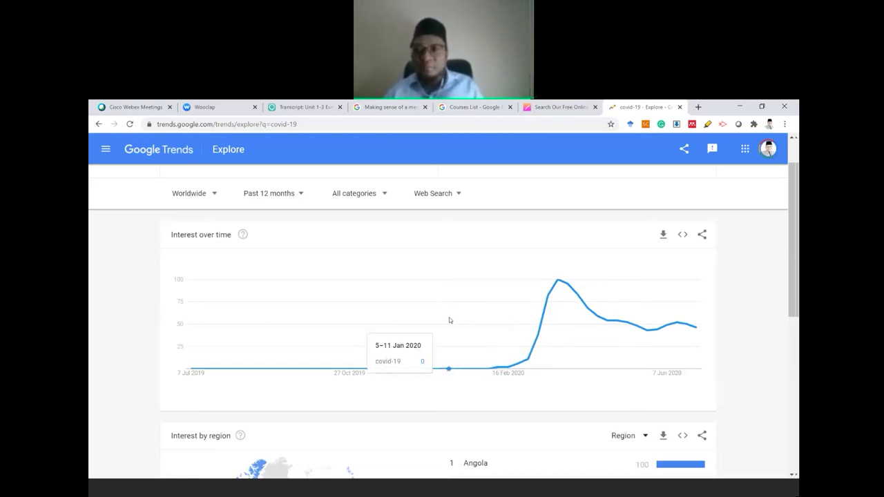
scroll(450, 318, "down", 3)
scroll(450, 319, "down", 1)
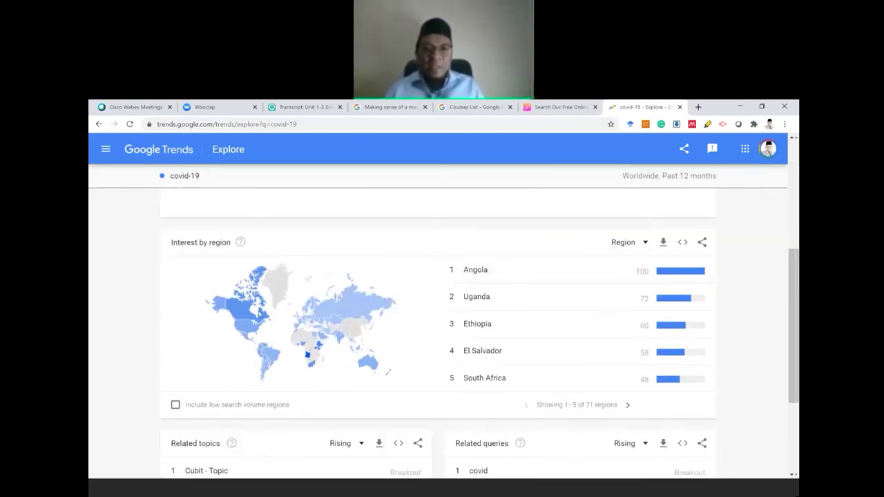
scroll(395, 331, "down", 2)
scroll(396, 332, "down", 2)
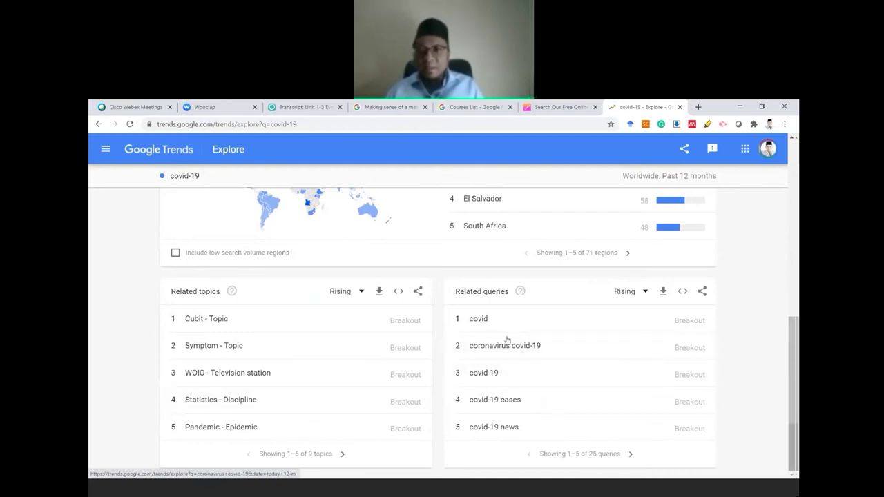
scroll(387, 339, "up", 4)
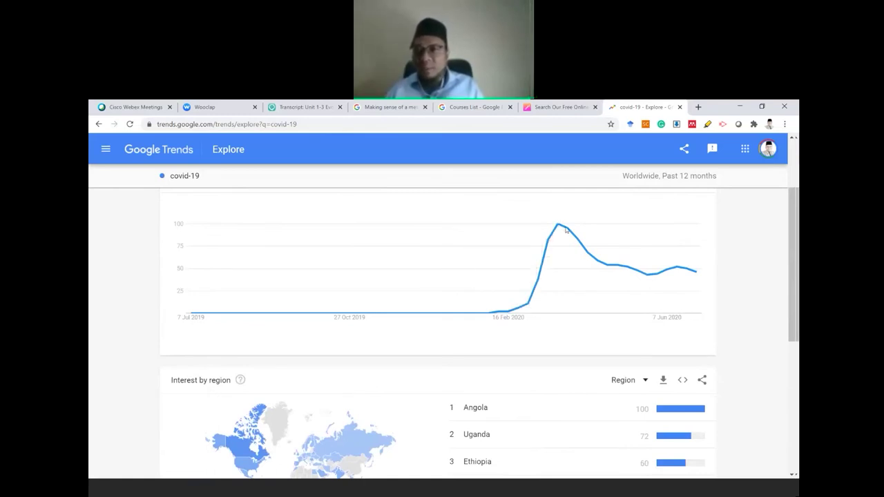
scroll(289, 213, "up", 3)
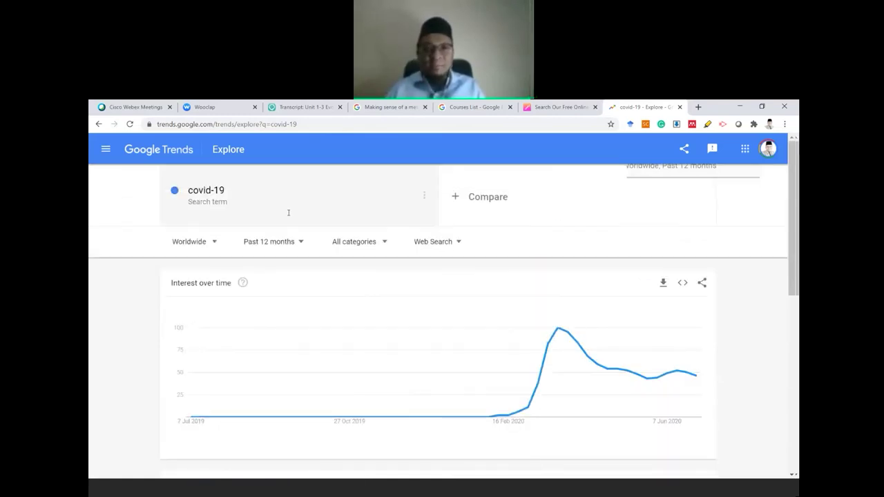
Step: Add the search term hotel industry as a comparison with covid-19 and check the interest-over-time chart
left_click(473, 199)
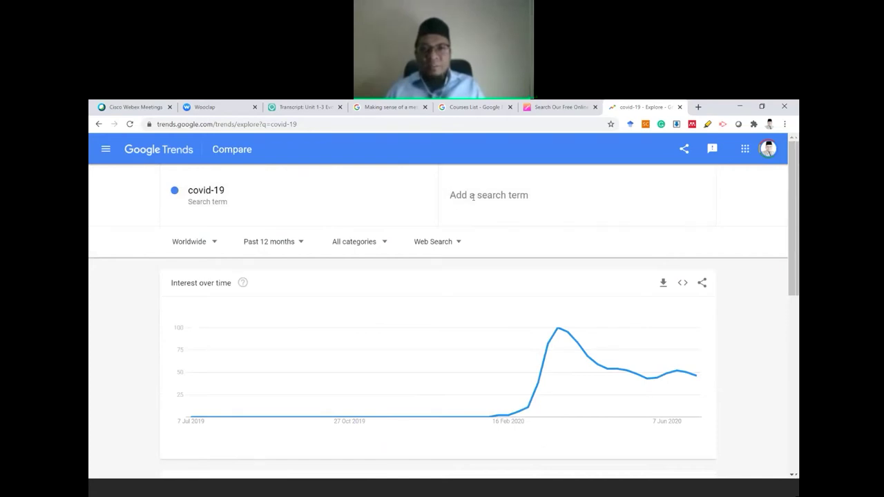
type("fl")
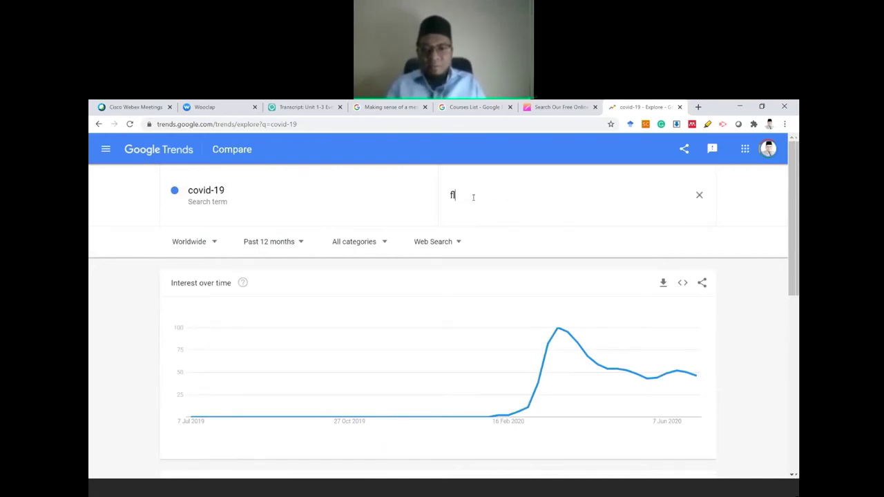
key("BackSpace")
key("BackSpace")
type("hit")
key("BackSpace")
key("BackSpace")
type("otel indusr")
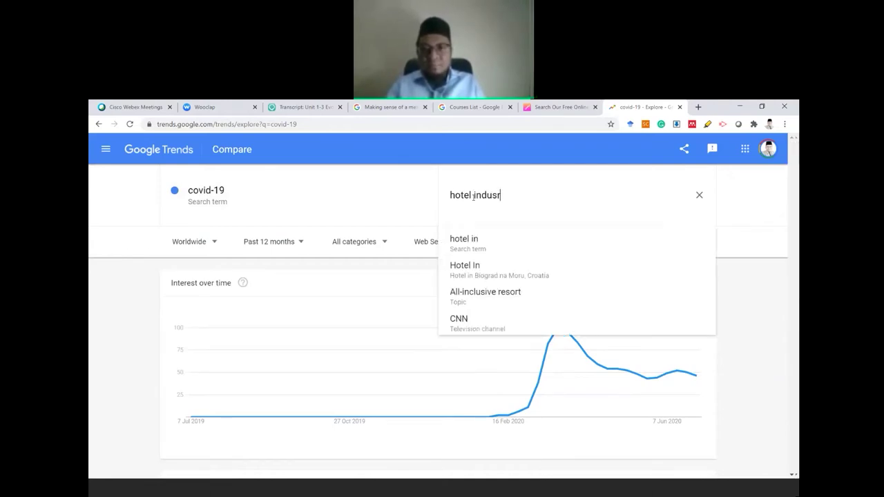
key("BackSpace")
key("BackSpace")
type("stry")
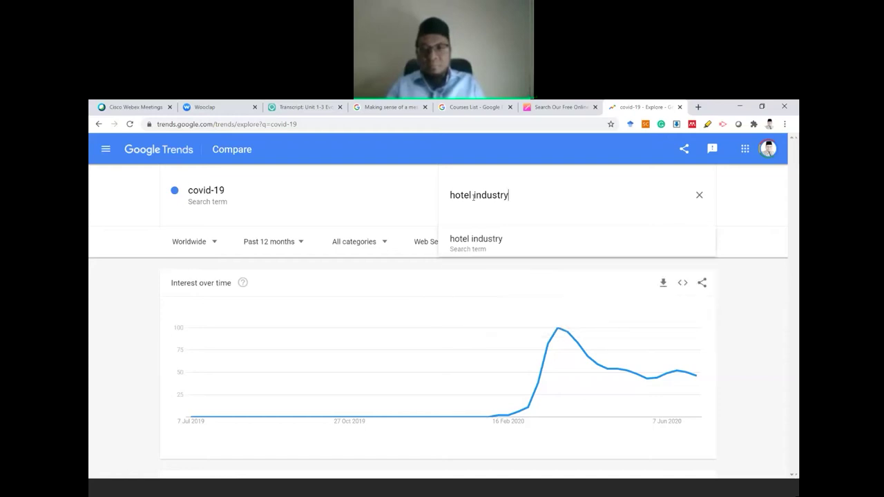
left_click(545, 249)
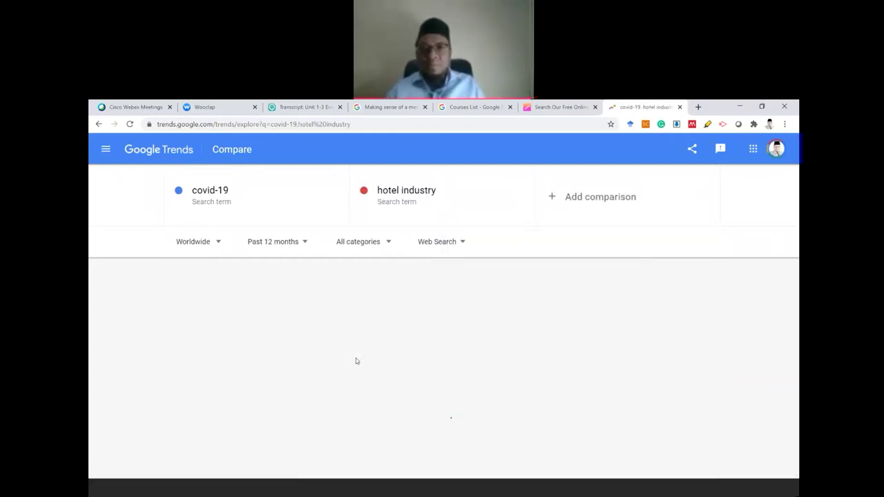
scroll(375, 359, "down", 1)
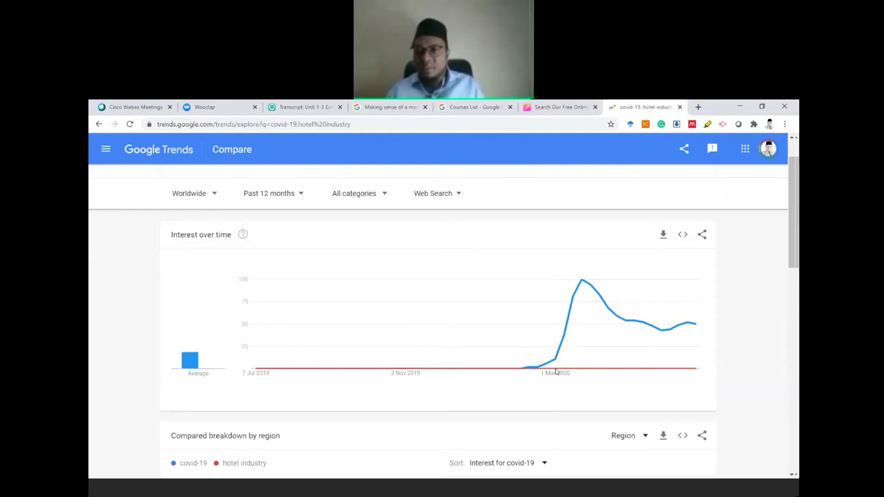
scroll(395, 320, "up", 1)
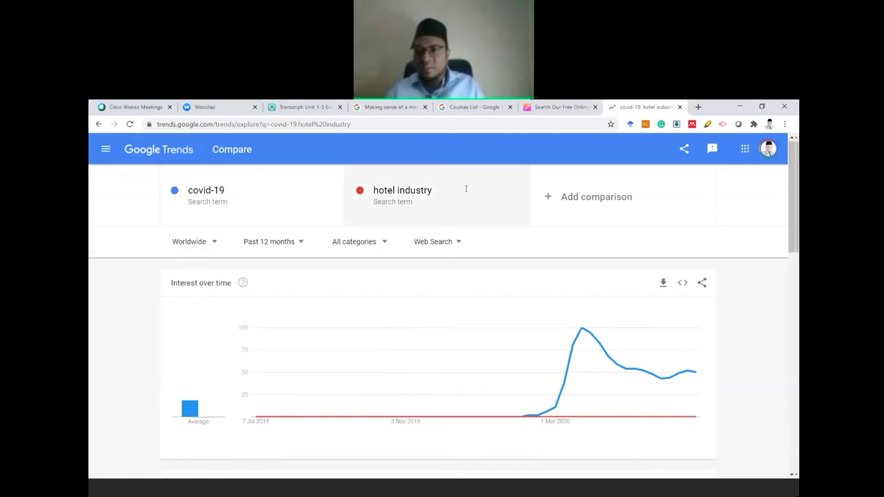
Step: Remove hotel industry from the comparison and set the region for covid-19 to Malaysia
left_click(519, 196)
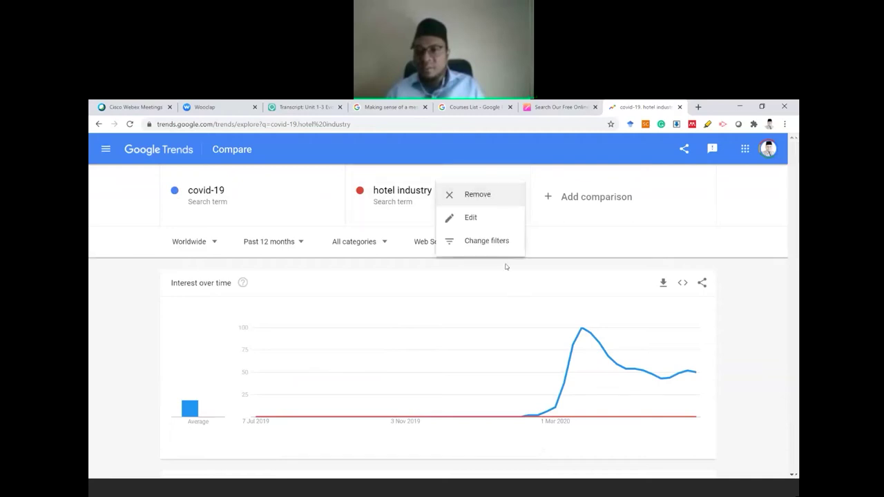
left_click(456, 196)
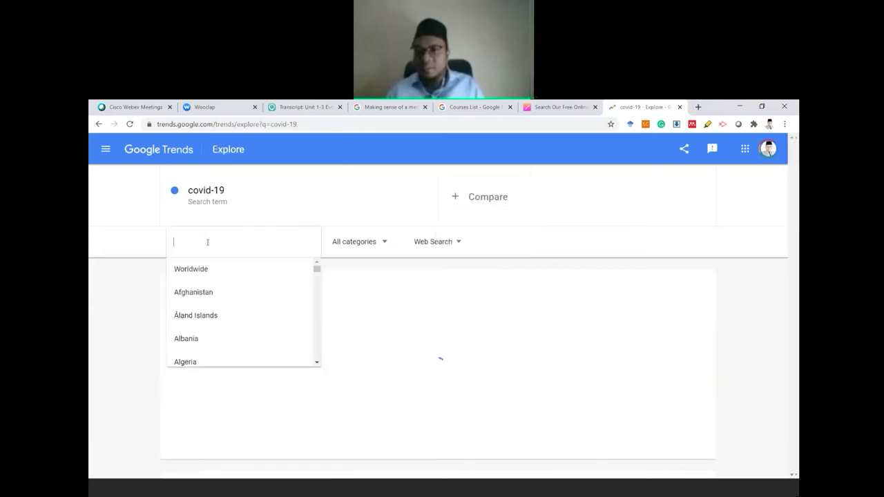
scroll(316, 203, "down", 1)
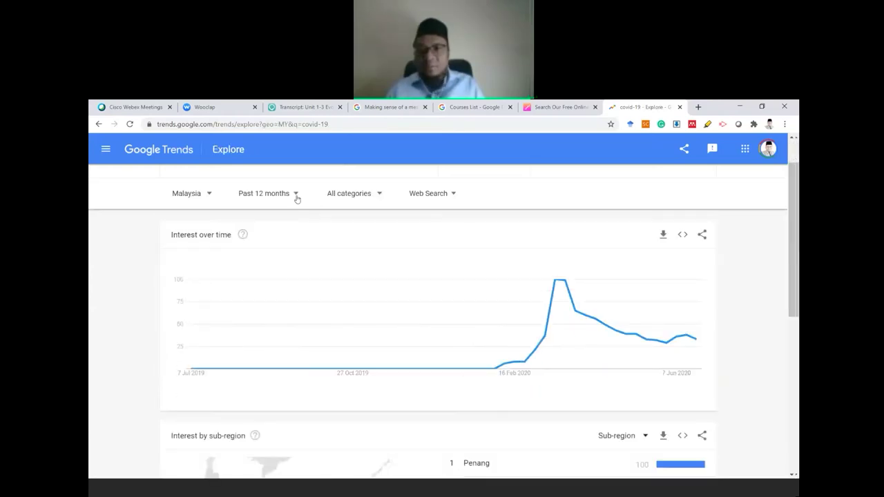
Step: Examine Malaysia's covid-19 interest by sub-region together with the related topics and queries
scroll(399, 342, "down", 2)
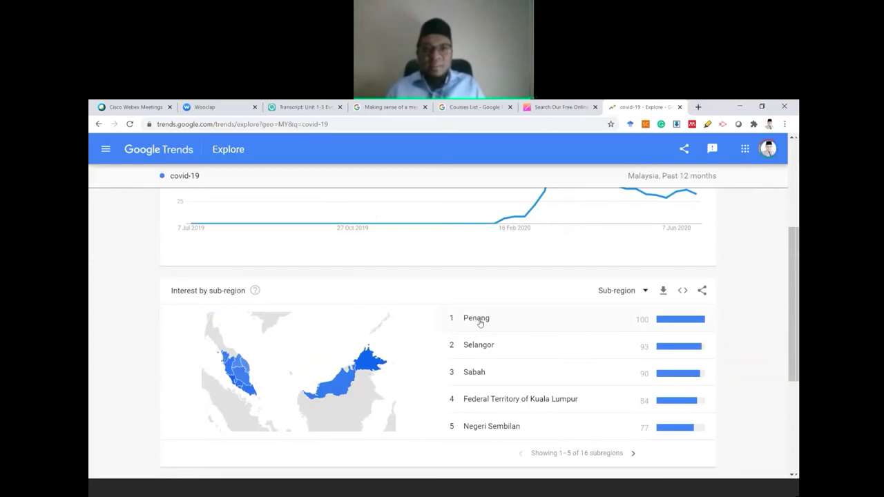
scroll(480, 323, "down", 1)
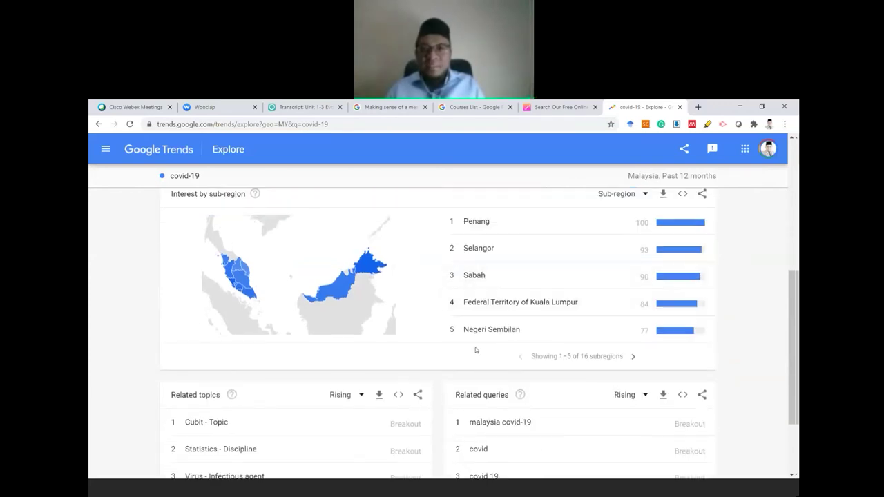
scroll(442, 345, "down", 1)
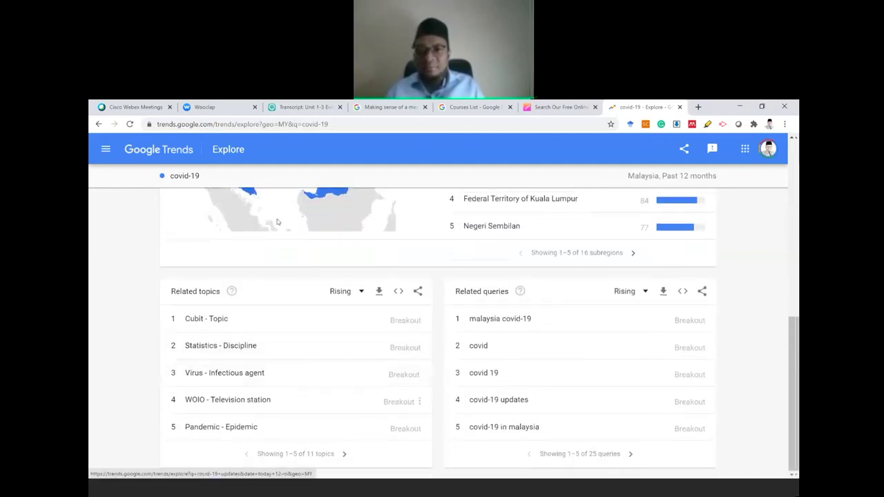
scroll(277, 221, "up", 4)
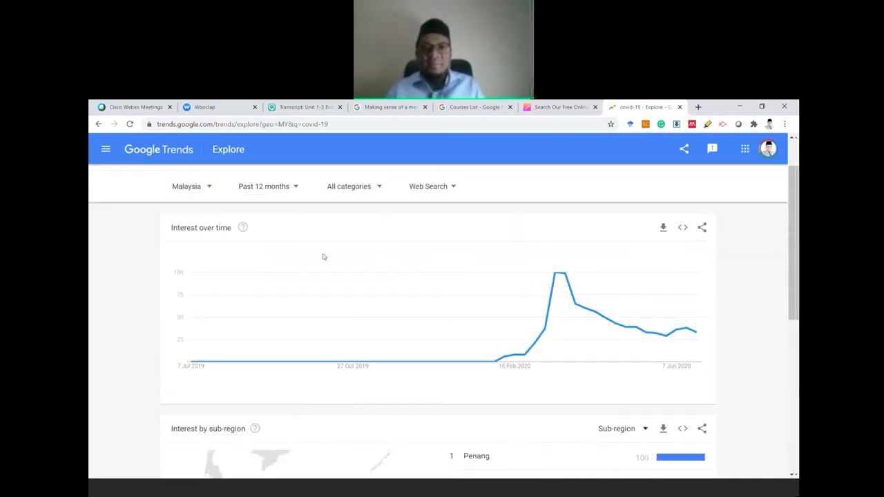
scroll(322, 256, "up", 1)
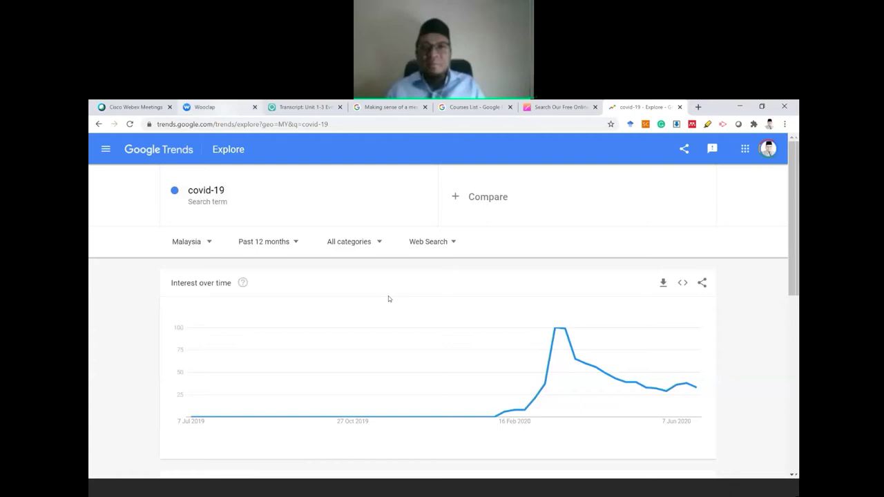
Step: Switch to Google's Talk to Books and search for book passages on active learning
key("alt+Tab")
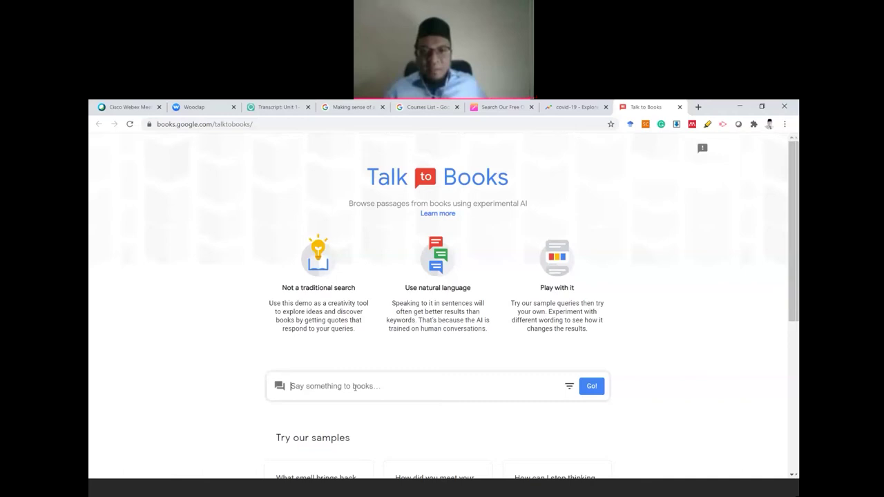
type("active lear")
type("ning")
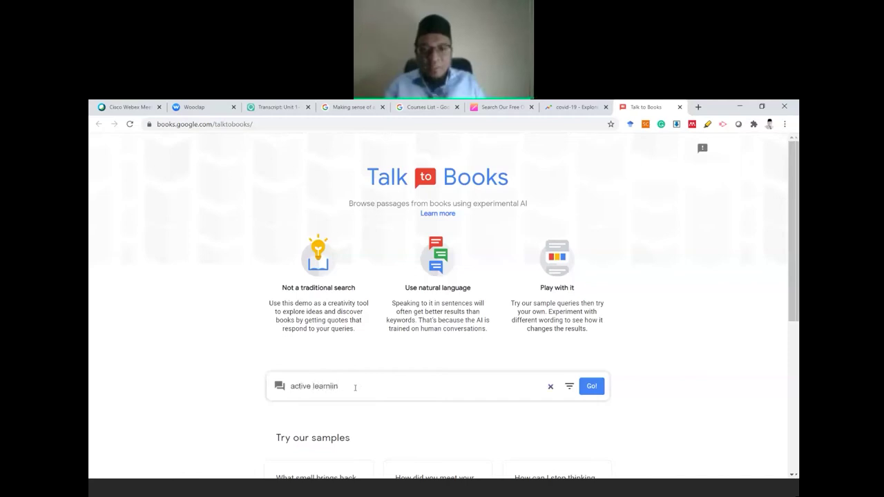
type("g")
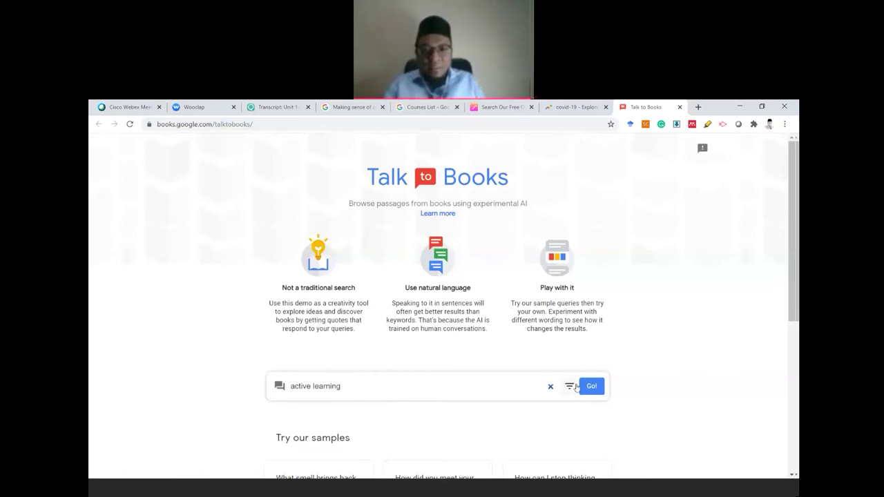
key("Return")
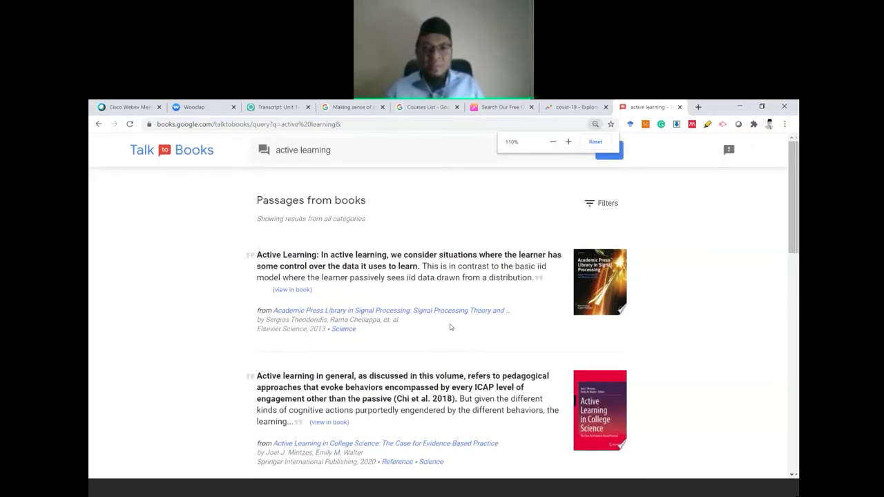
key("ctrl+plus")
key("ctrl+plus")
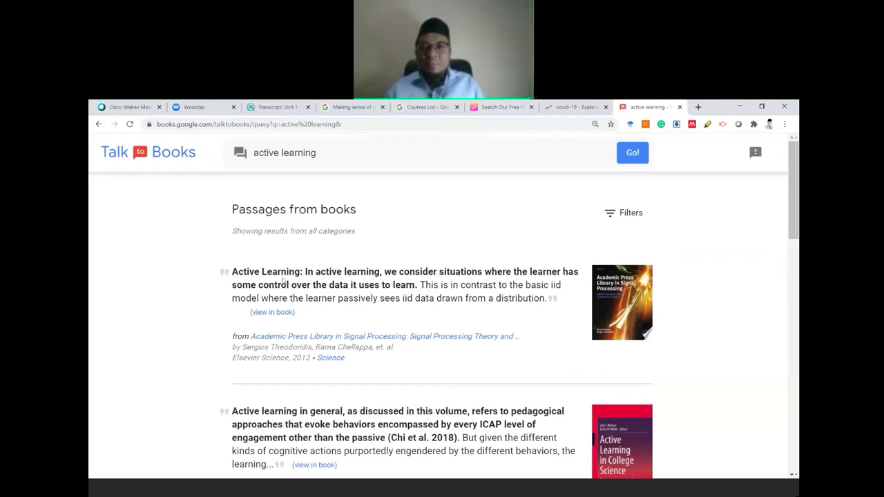
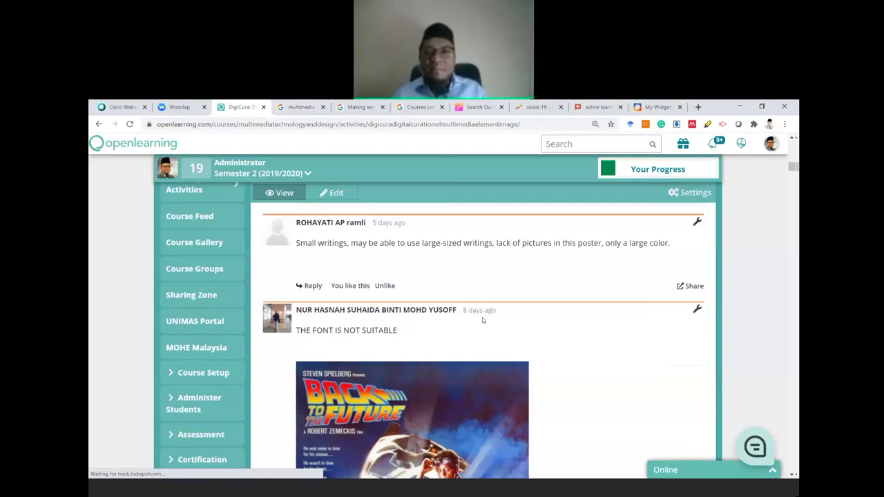
Step: Review the students' comments and posted poster images on the DigiCura activity page in OpenLearning
scroll(487, 323, "down", 4)
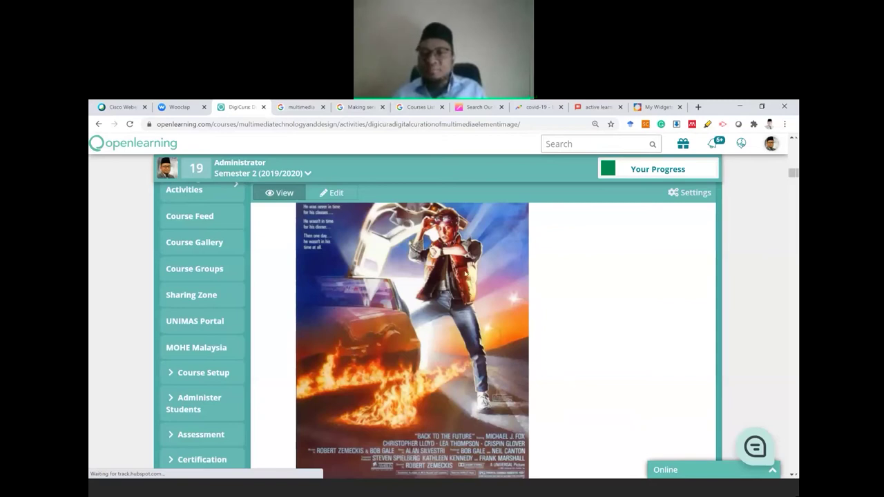
scroll(207, 221, "down", 5)
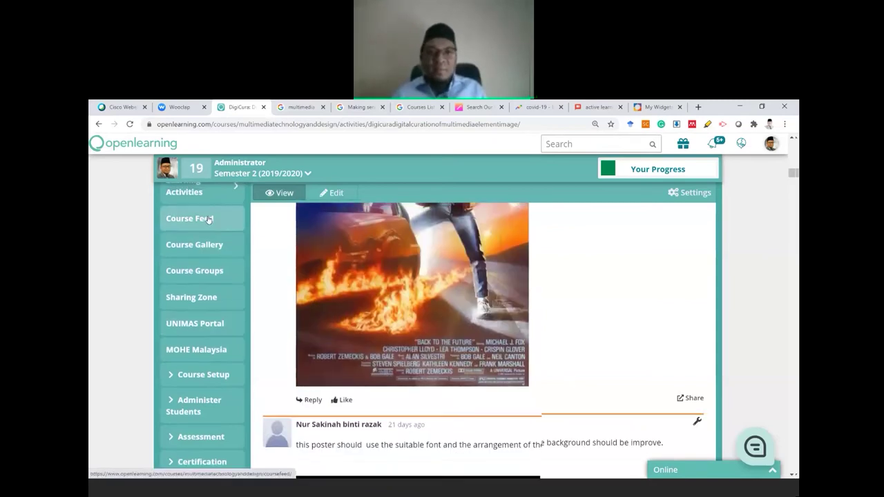
scroll(207, 221, "up", 6)
scroll(207, 366, "down", 4)
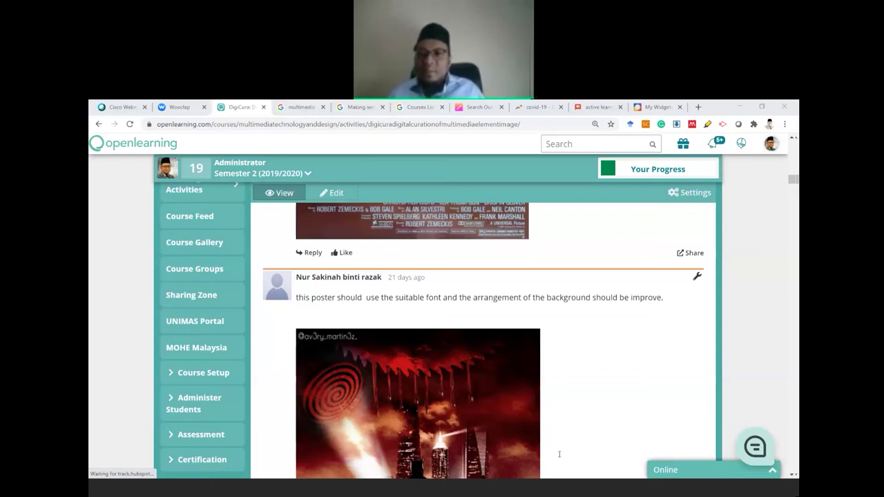
left_click(225, 271)
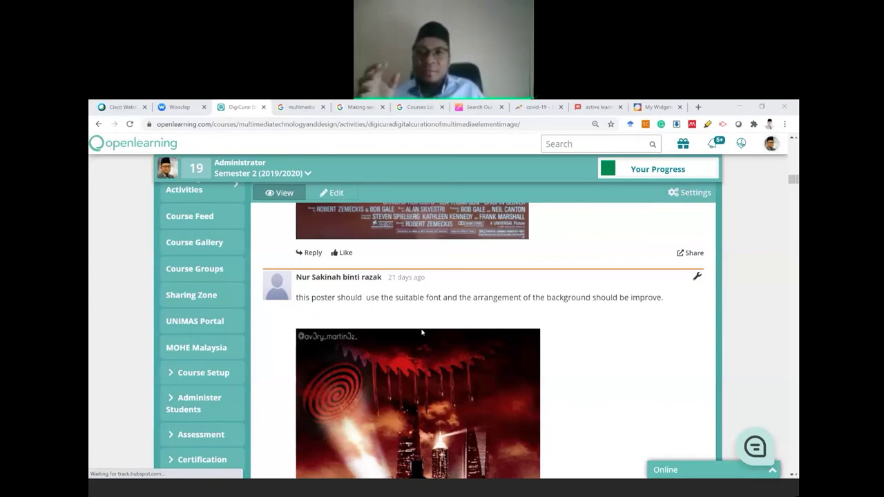
Step: View the DigiCura activity comments of the Semester 1 (2019/2020) class and return to the Semester 2 (2019/2020) class
left_click(308, 174)
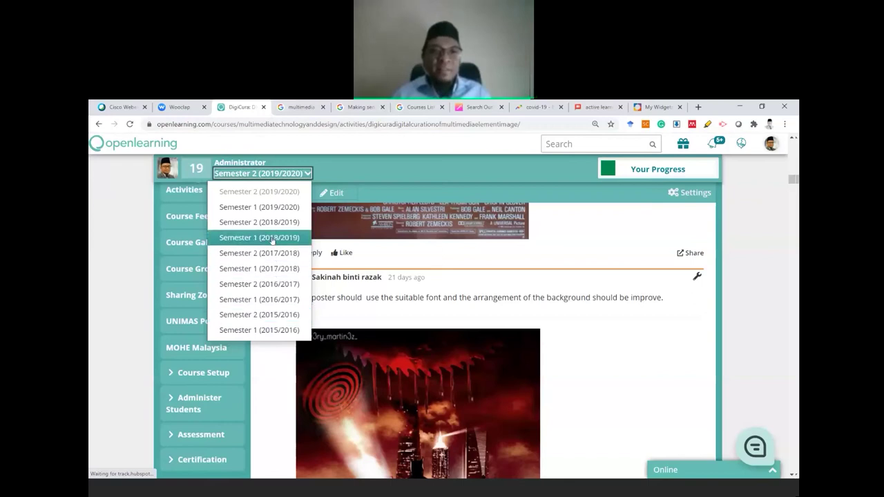
left_click(606, 484)
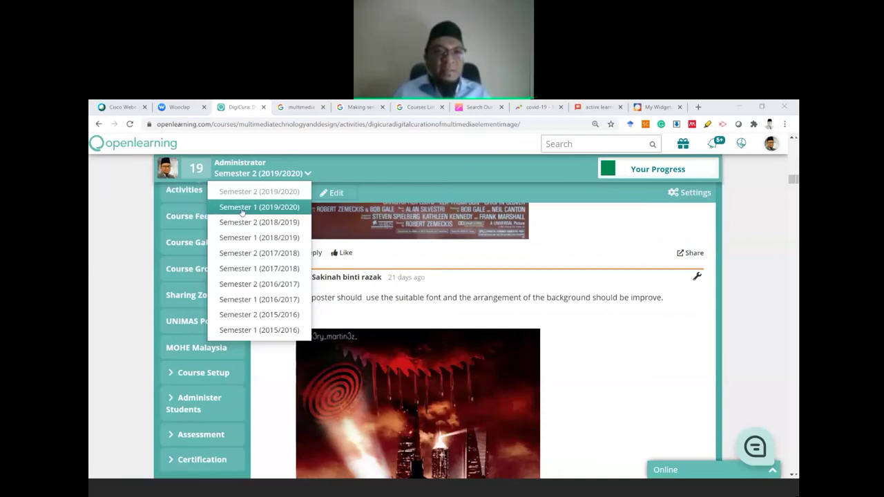
left_click(241, 209)
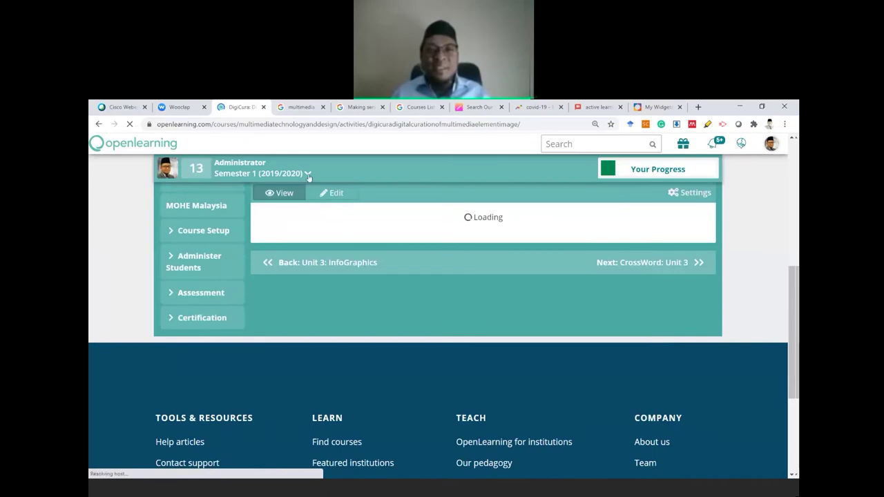
left_click(308, 174)
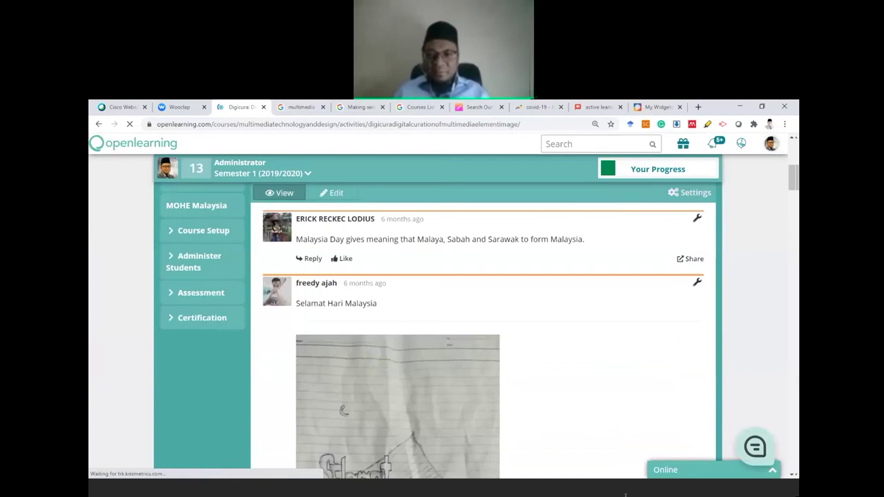
Step: Open the Issue Certificates page for the Semester 2 (2019/2020) class
scroll(626, 457, "down", 5)
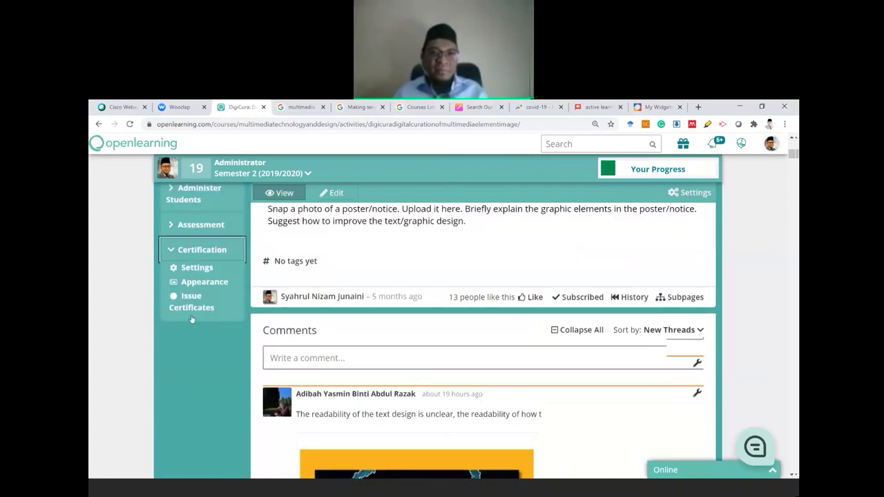
scroll(242, 387, "down", 2)
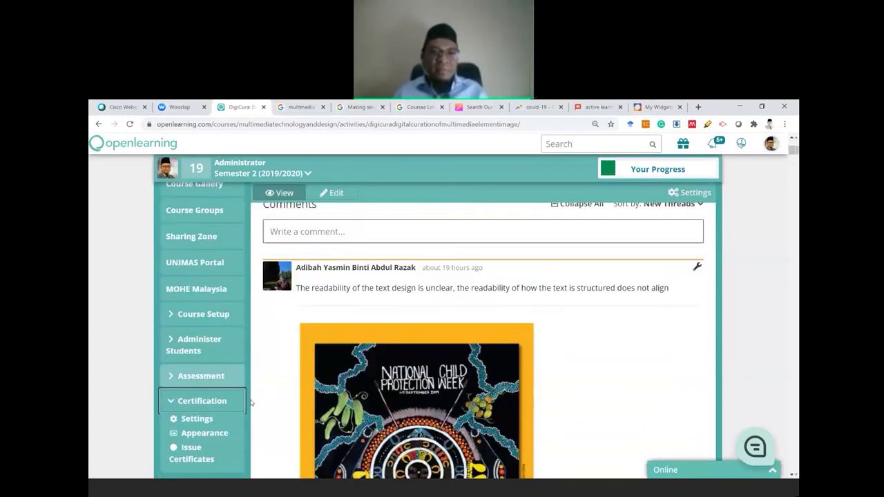
left_click(185, 451)
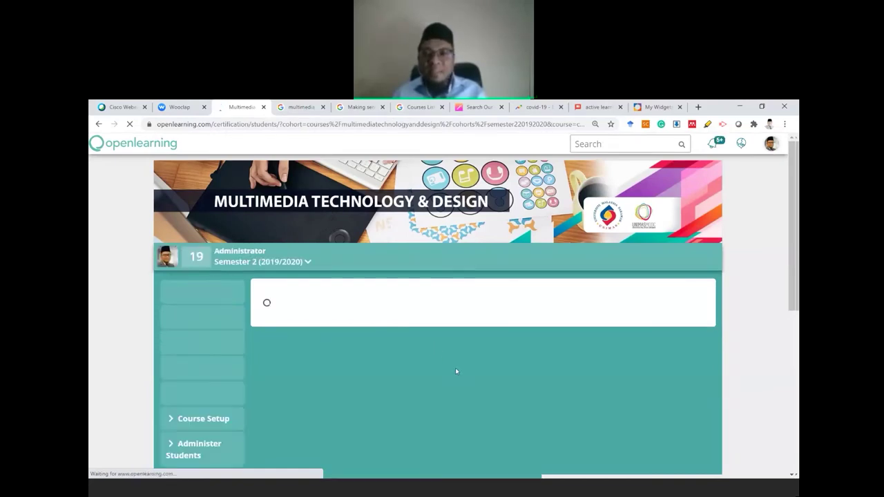
scroll(455, 368, "down", 2)
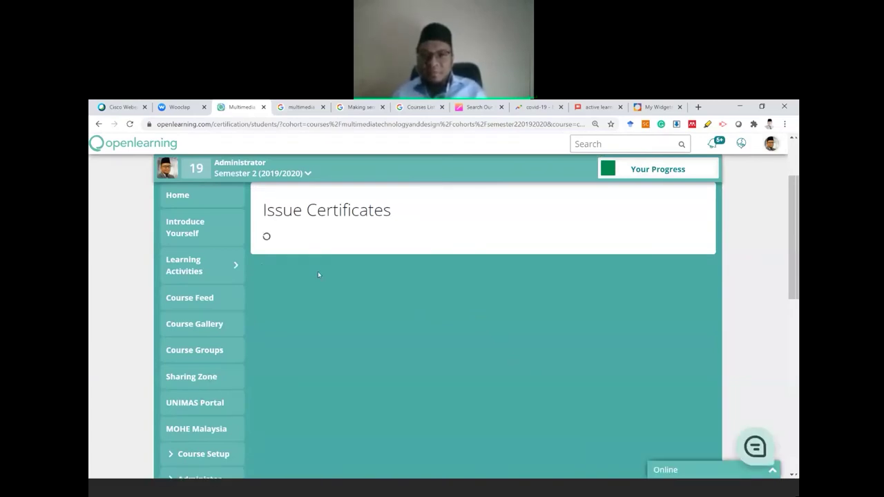
Step: Issue a course certificate to the student listed with 13% of the course completed
scroll(452, 356, "down", 1)
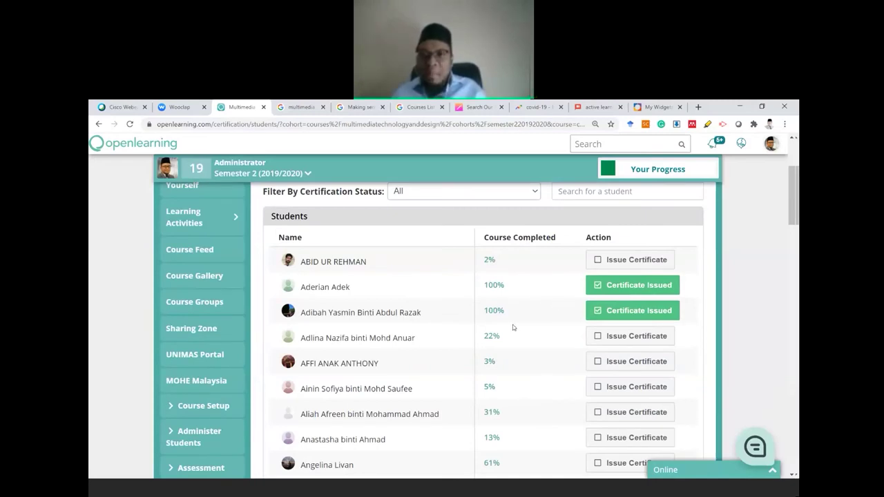
scroll(518, 327, "down", 3)
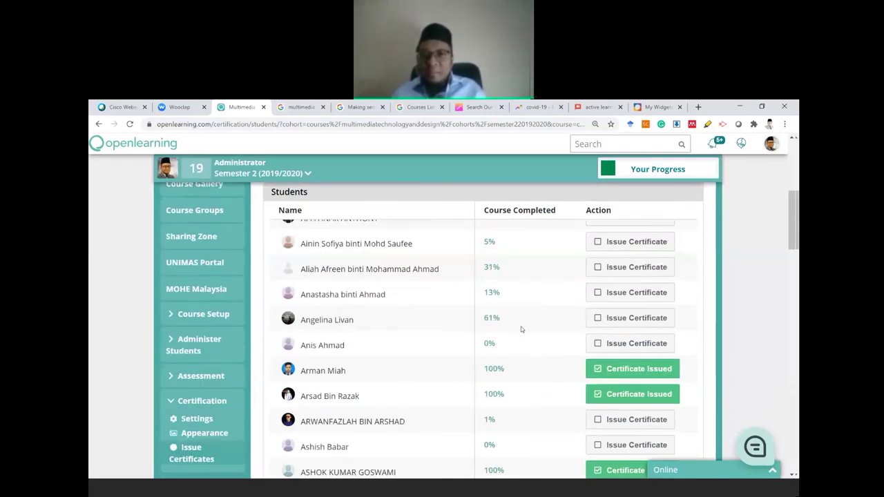
left_click(614, 250)
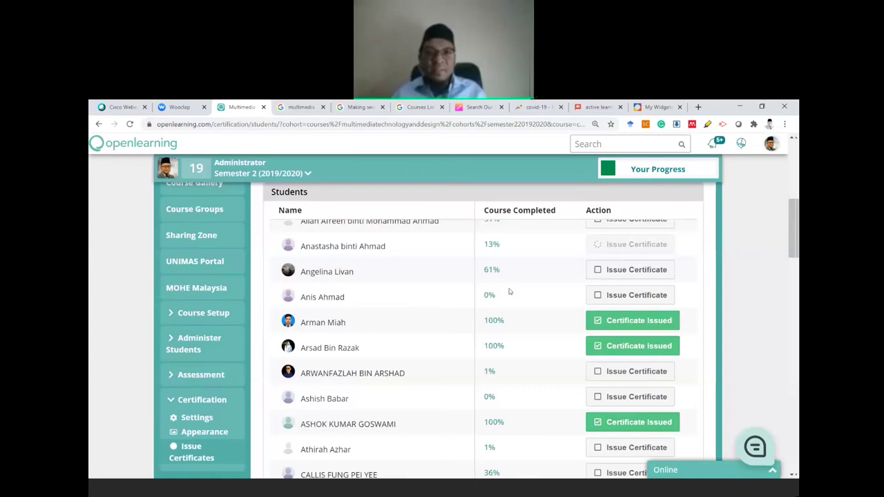
Step: Examine the students' course completion percentages and certificate status in the Issue Certificates list
scroll(486, 320, "down", 3)
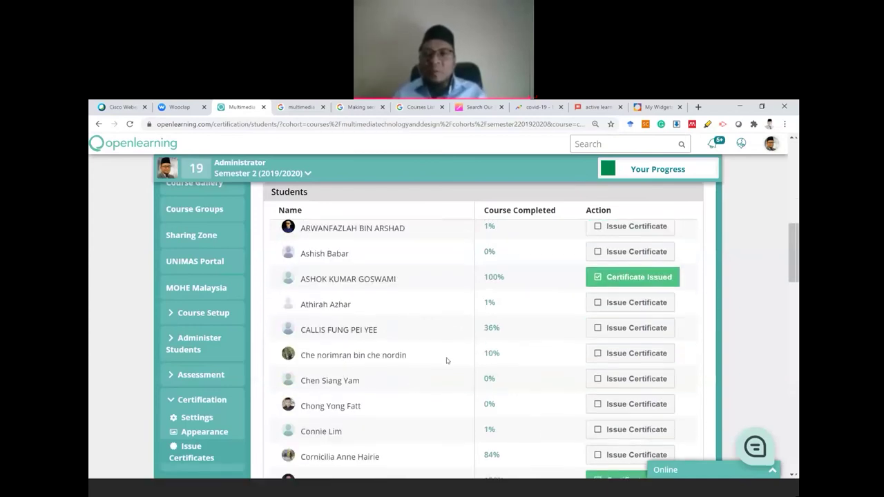
scroll(447, 361, "down", 3)
scroll(459, 359, "up", 5)
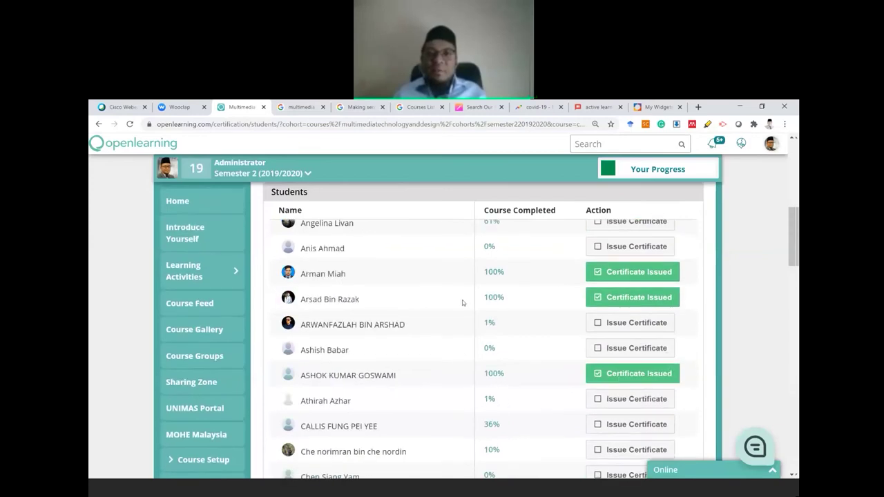
scroll(461, 300, "up", 3)
scroll(462, 300, "up", 1)
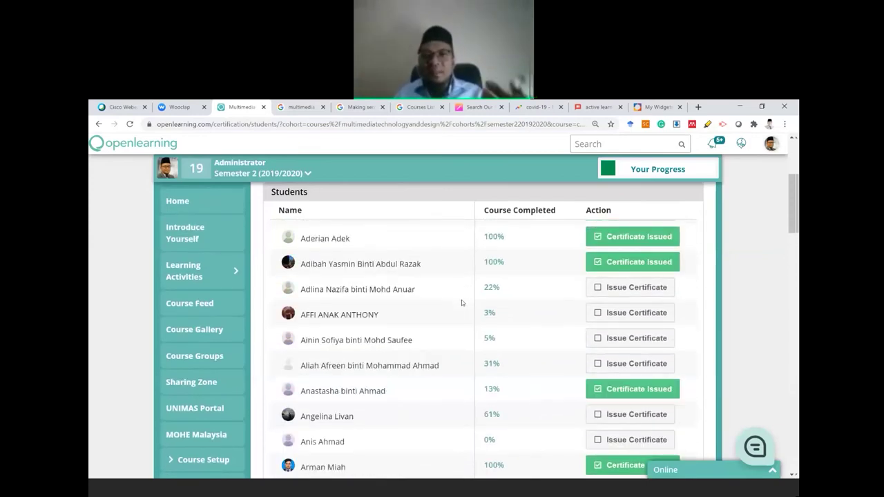
scroll(429, 368, "up", 2)
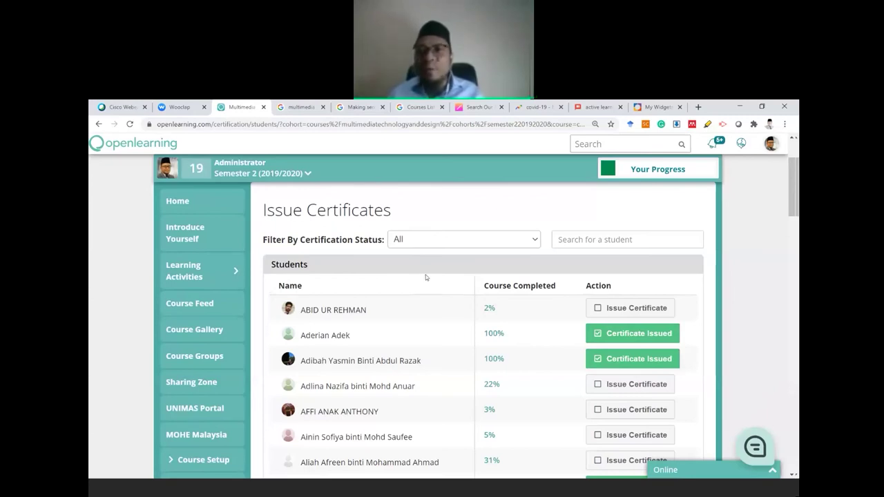
scroll(499, 340, "down", 4)
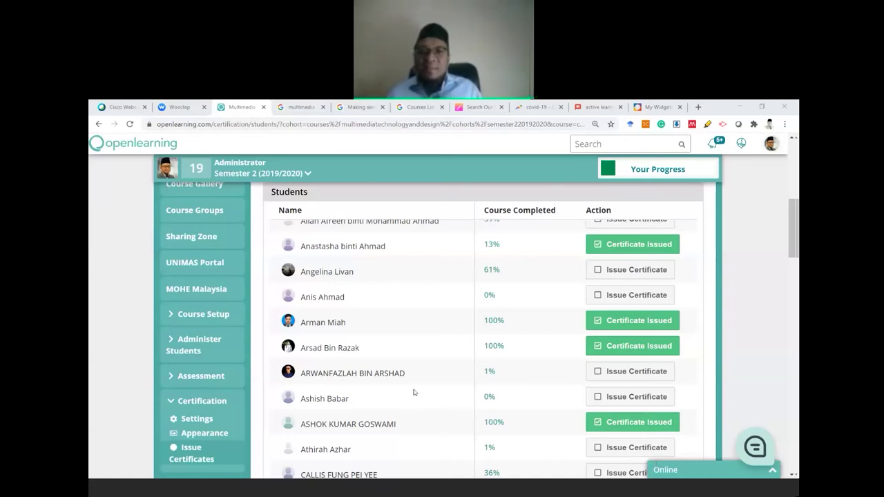
scroll(501, 349, "up", 1)
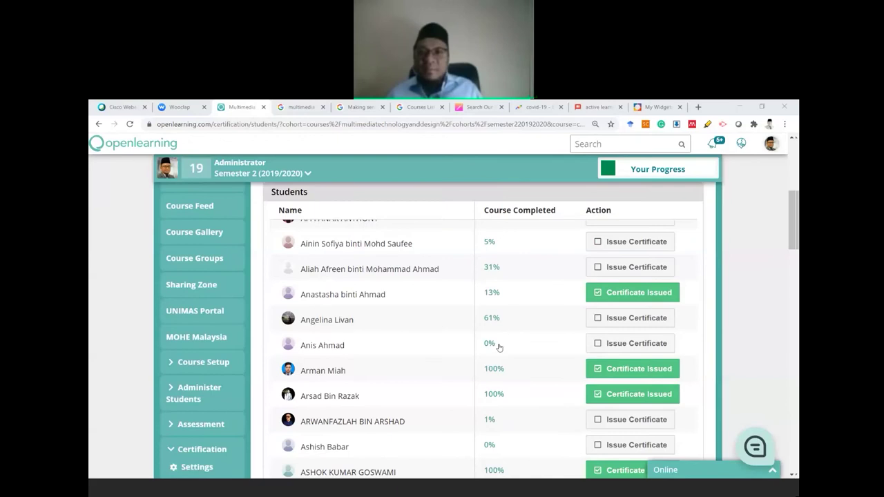
scroll(505, 292, "up", 2)
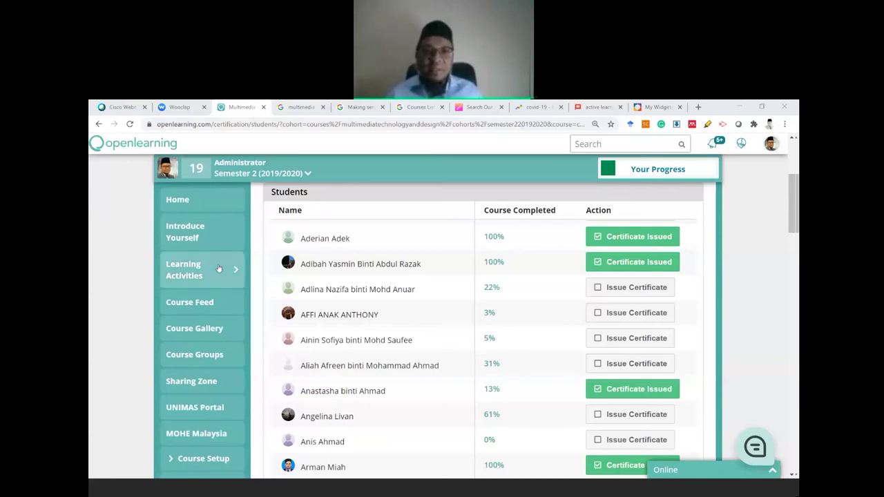
Step: Highlight the Course Completed column heading and show the list of semester classes
double_click(533, 210)
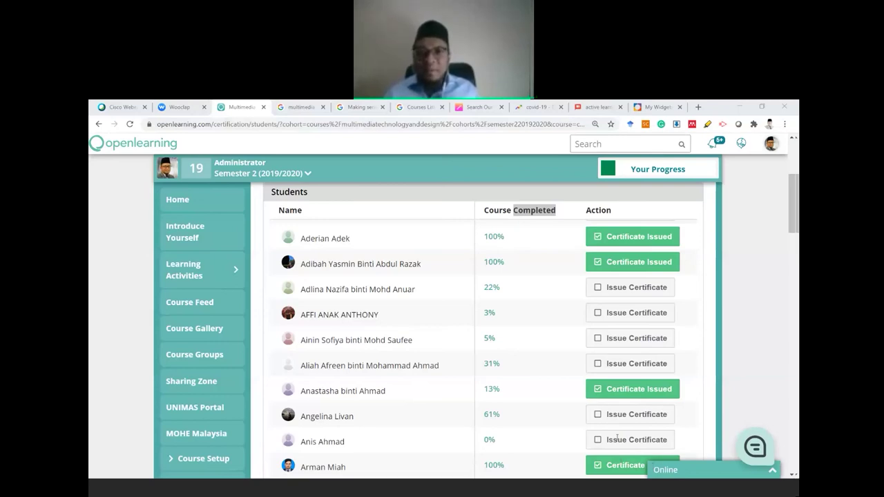
left_click(307, 175)
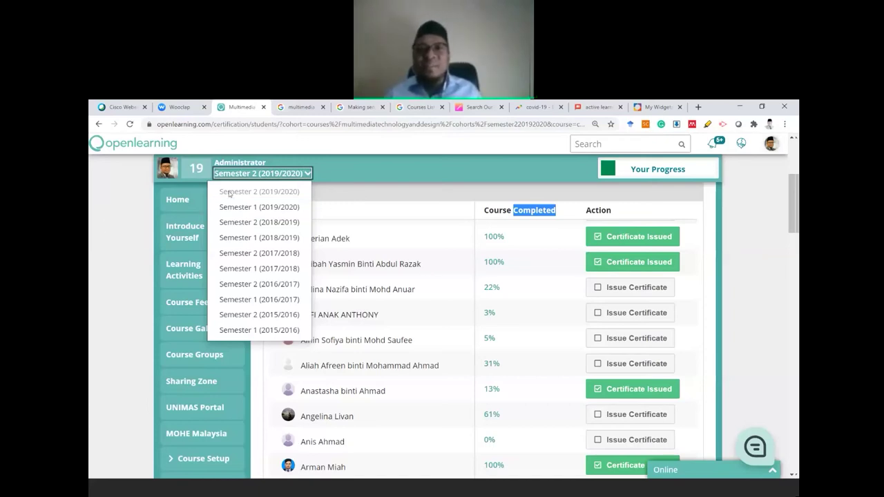
left_click(486, 209)
mouse_move(486, 209)
left_mouse_down()
mouse_move(555, 211)
mouse_move(483, 210)
left_mouse_up()
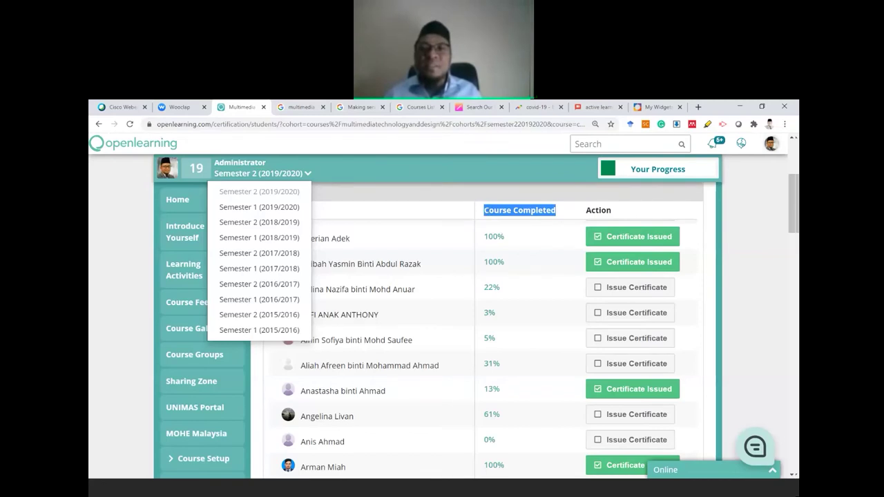
left_click(487, 211)
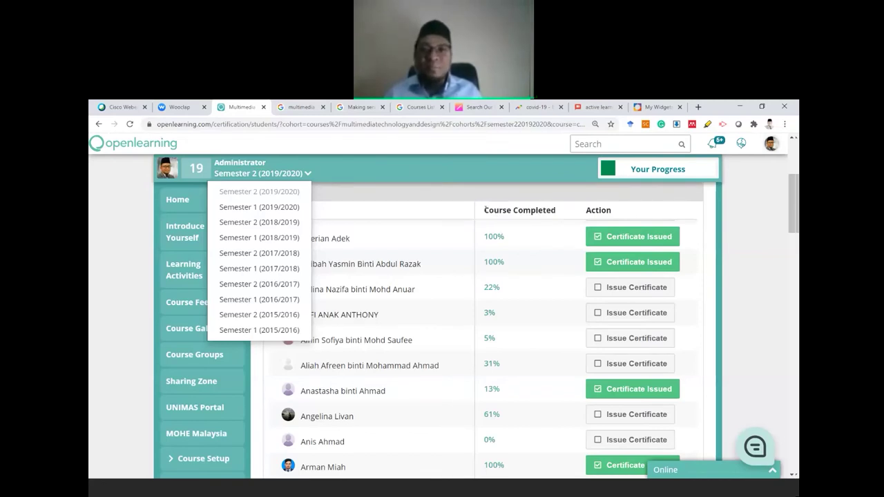
left_click_drag(486, 211, 536, 211)
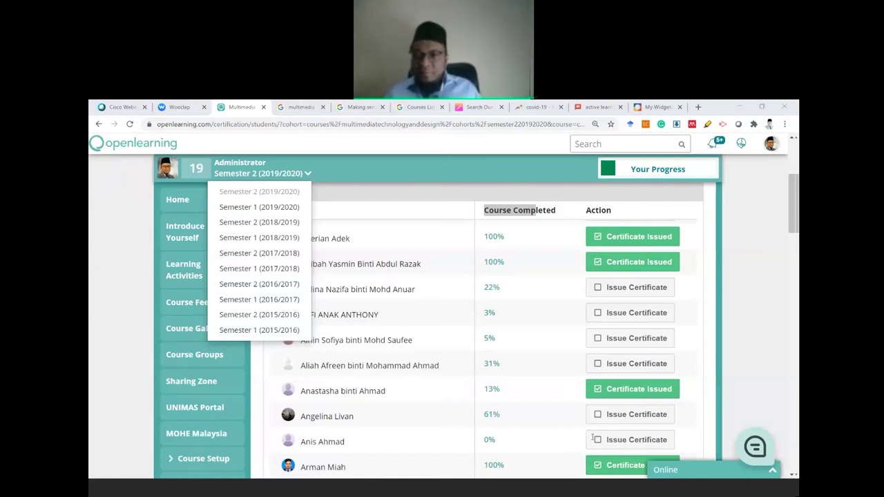
left_click(139, 300)
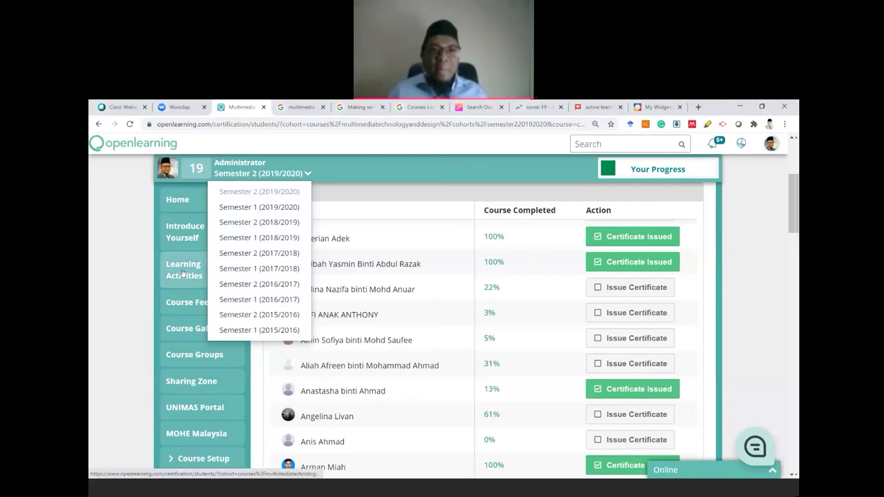
Step: Open the student administration page of the Semester 2 (2019/2020) class
scroll(197, 438, "down", 3)
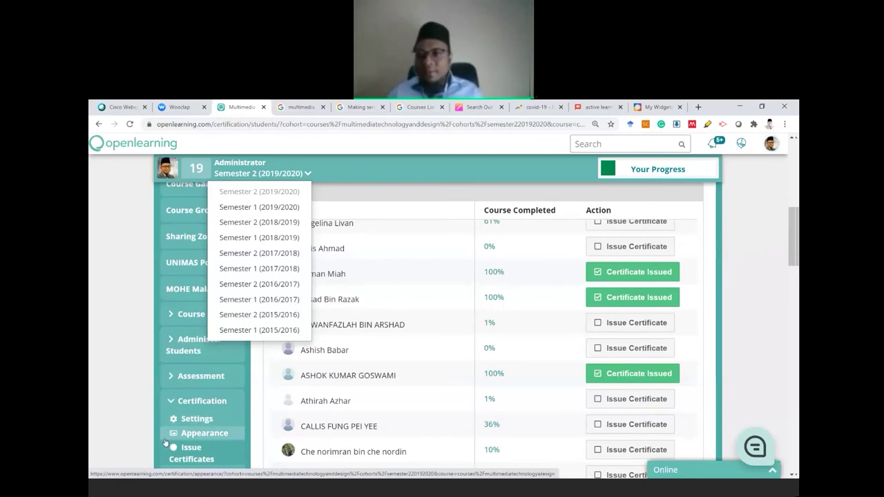
scroll(186, 442, "down", 2)
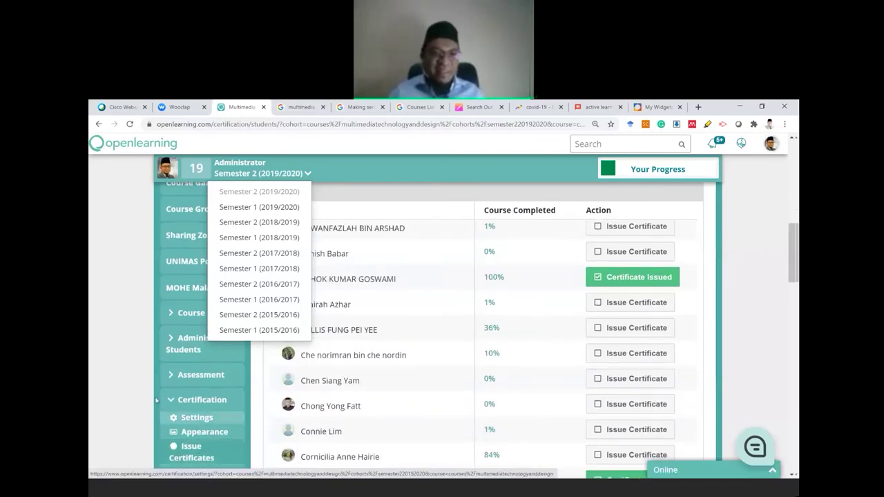
left_click(170, 347)
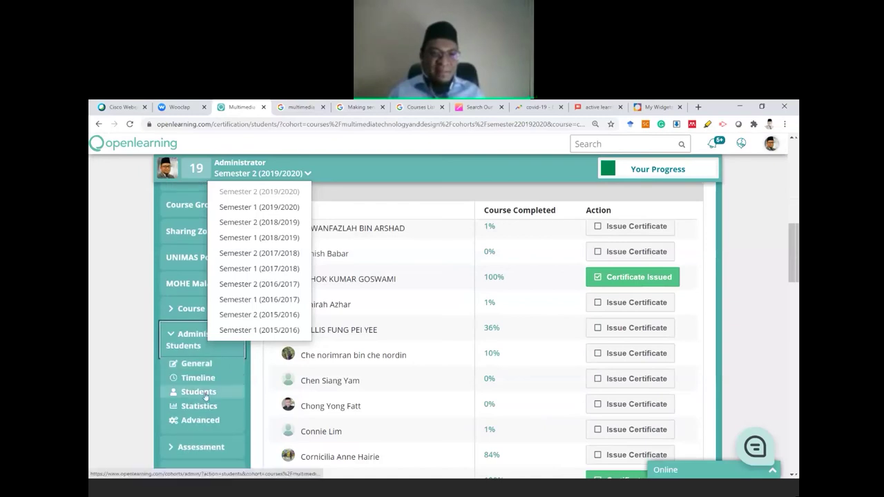
left_click(199, 392)
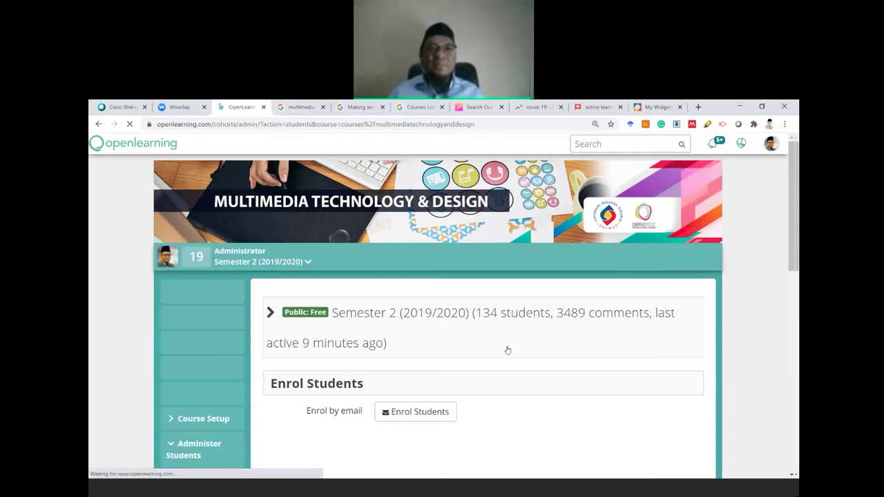
Step: Sort the list of students in the class by Highest Progress
scroll(470, 349, "down", 2)
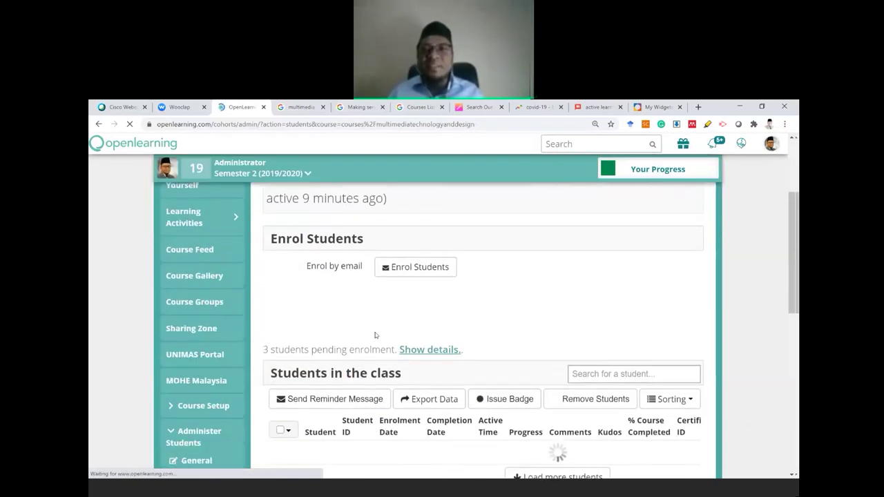
scroll(277, 379, "down", 1)
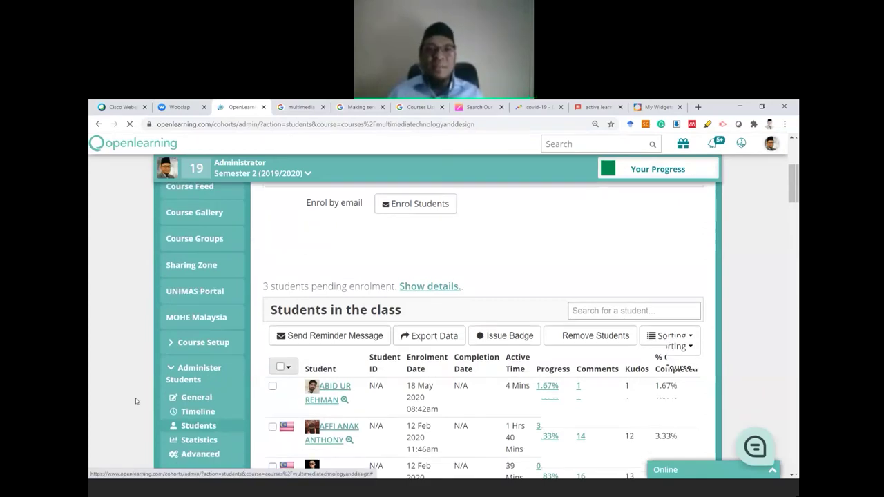
scroll(207, 387, "down", 1)
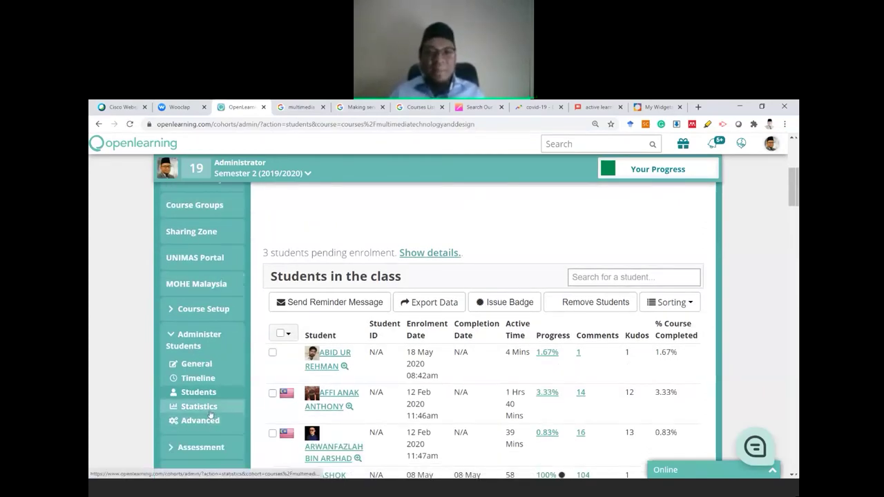
scroll(644, 294, "down", 2)
scroll(627, 296, "up", 1)
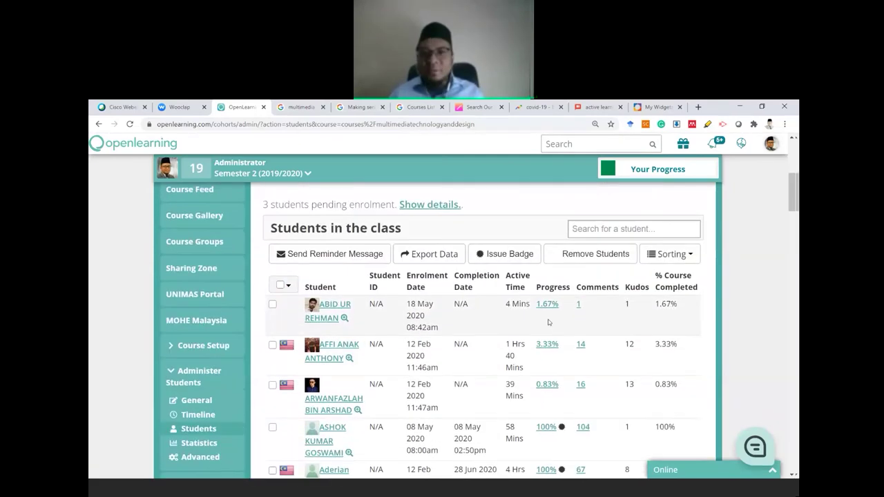
left_click(687, 256)
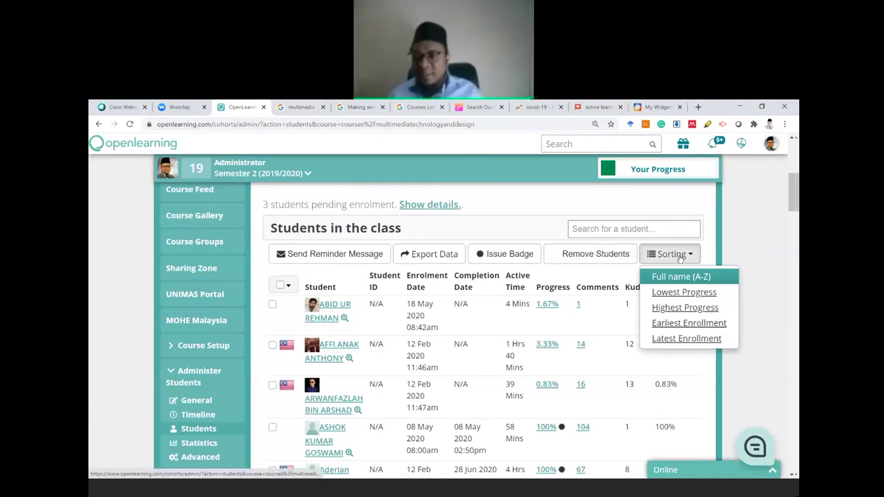
left_click(699, 311)
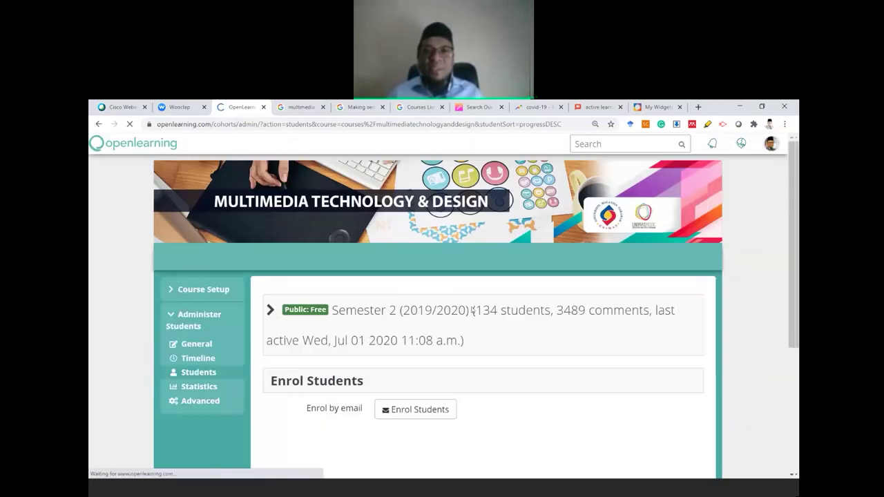
scroll(395, 295, "down", 1)
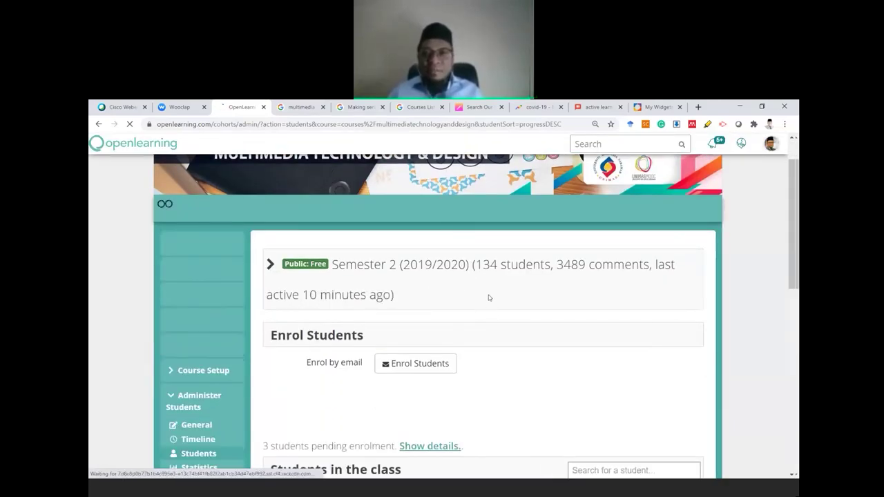
Step: Open the progress page of the first student in the class list from their 100% progress value
scroll(489, 298, "down", 3)
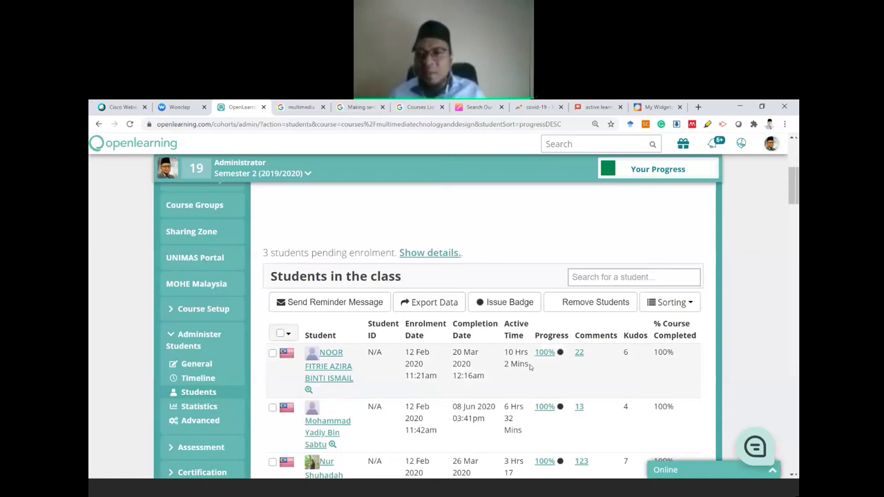
scroll(489, 361, "down", 1)
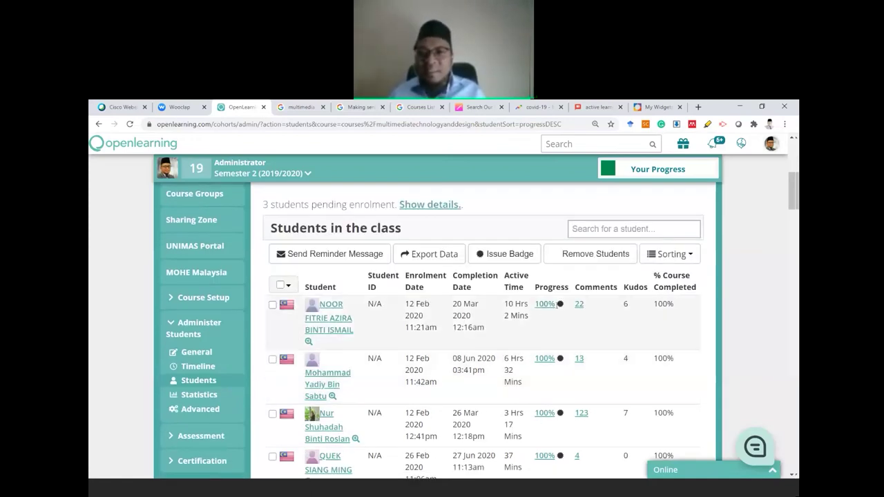
left_click(552, 305)
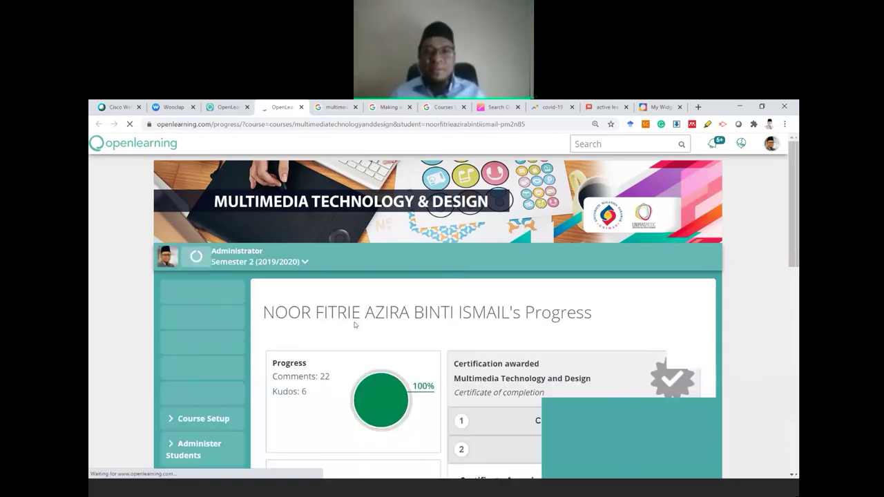
Step: Download the student's Multimedia Technology and Design certificate and view the opened PDF in a maximized window
scroll(355, 323, "down", 3)
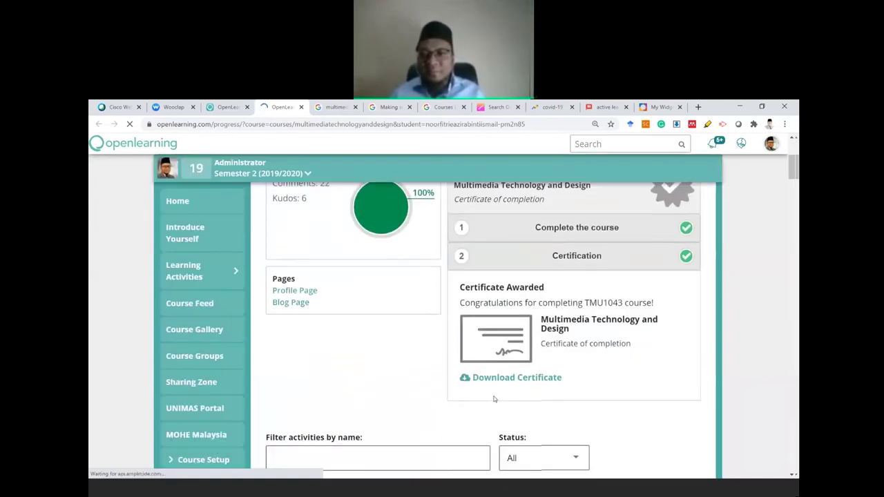
left_click(495, 380)
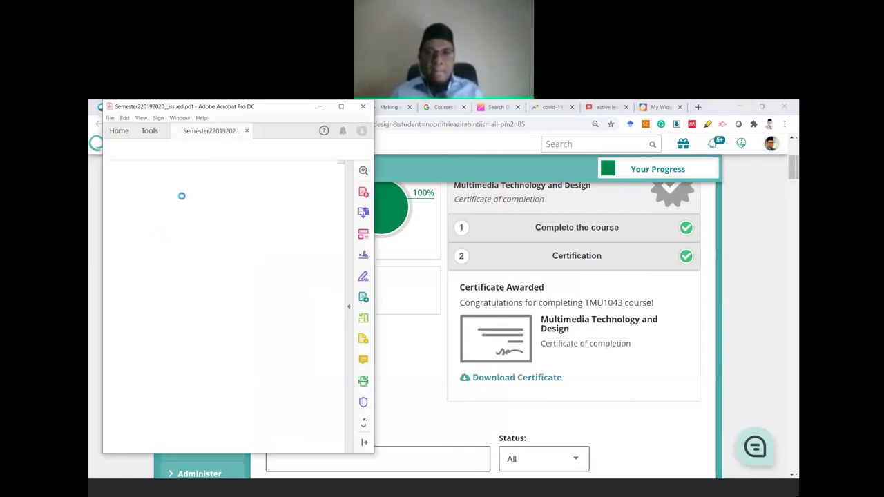
left_click(342, 106)
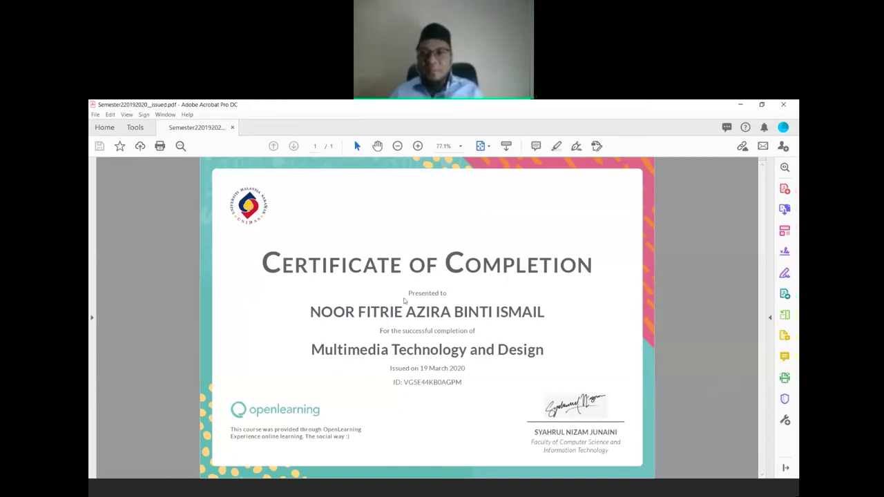
Step: Switch back to the browser and open the "Activity: Font that I love" page of the course
key("alt+Tab")
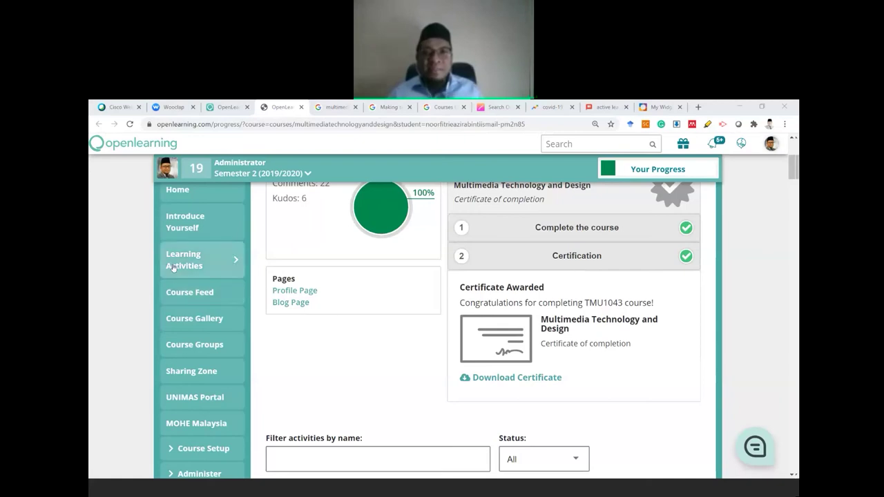
scroll(174, 268, "up", 2)
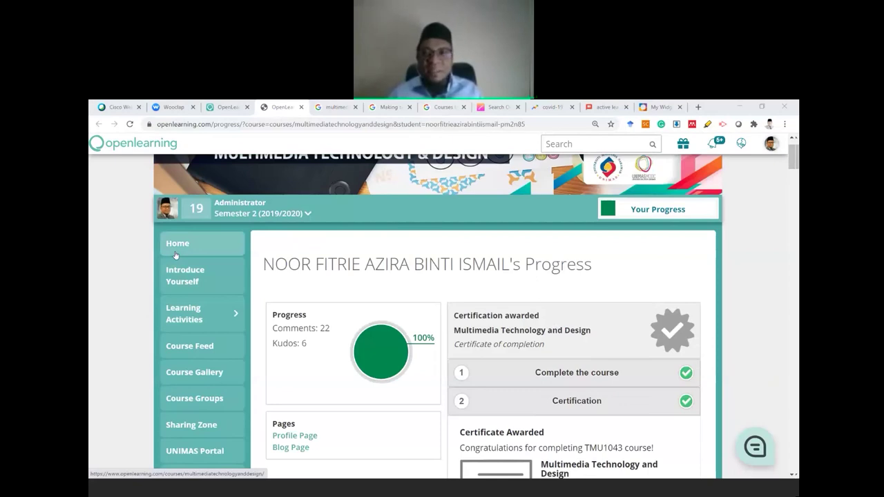
left_click(185, 335)
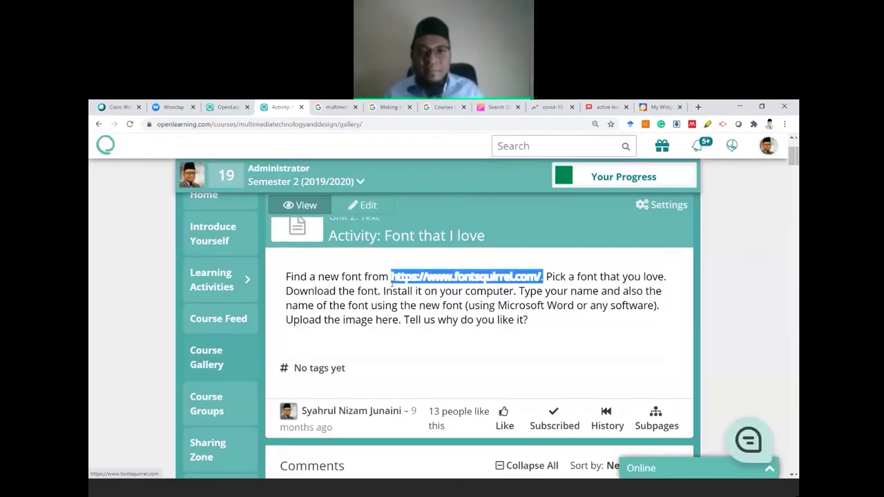
Step: Highlight the full instructions of the font activity and open the fontsquirrel.com link in a new tab
left_click_drag(529, 321, 286, 276)
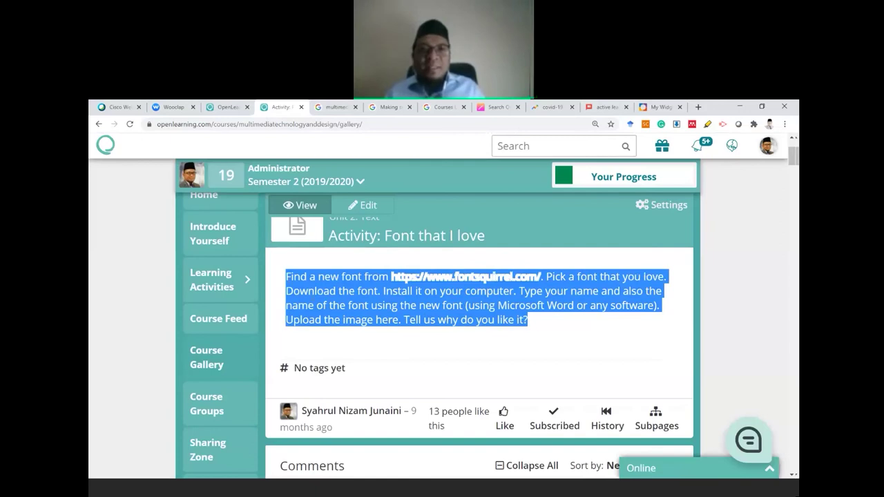
left_click(523, 338)
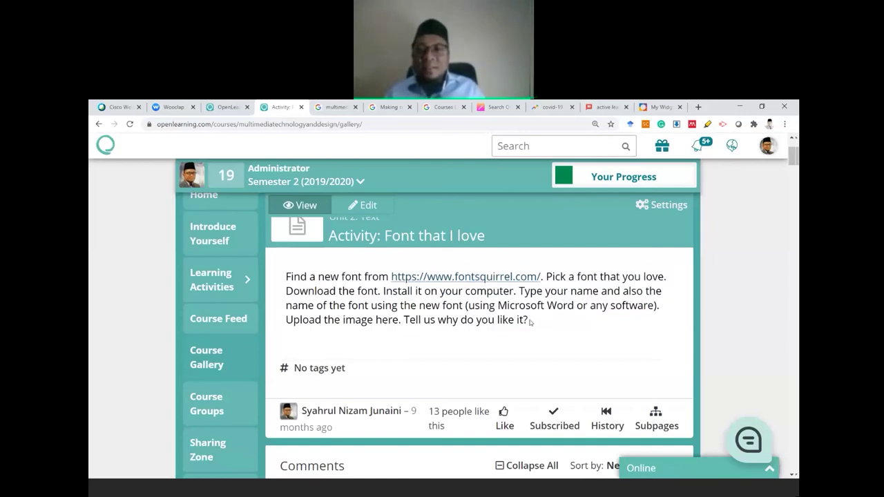
left_click_drag(529, 321, 285, 276)
left_click(490, 331)
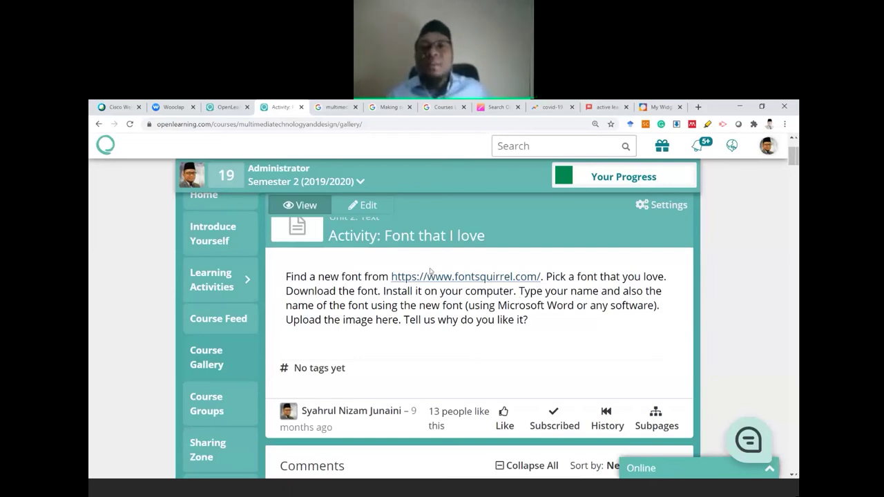
right_click(469, 281)
left_click(512, 286)
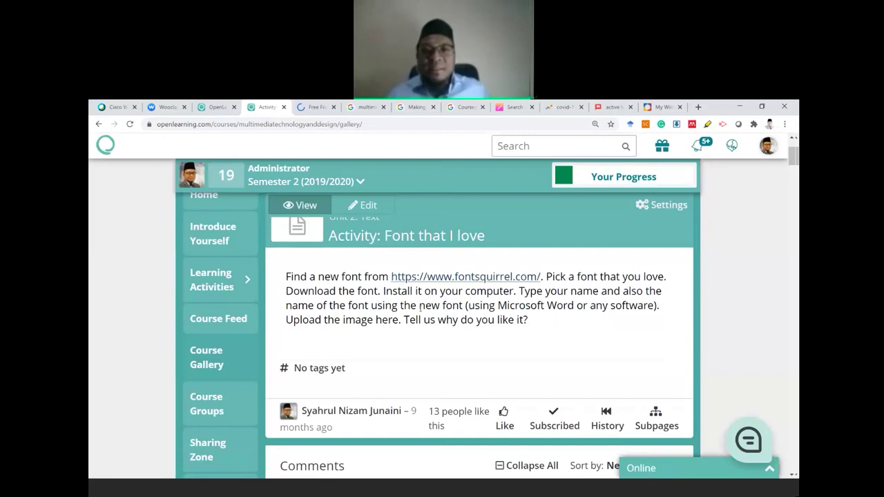
Step: Highlight "Install it on your computer." and part of "Microsoft Word" in the activity instructions
left_click_drag(516, 293, 384, 297)
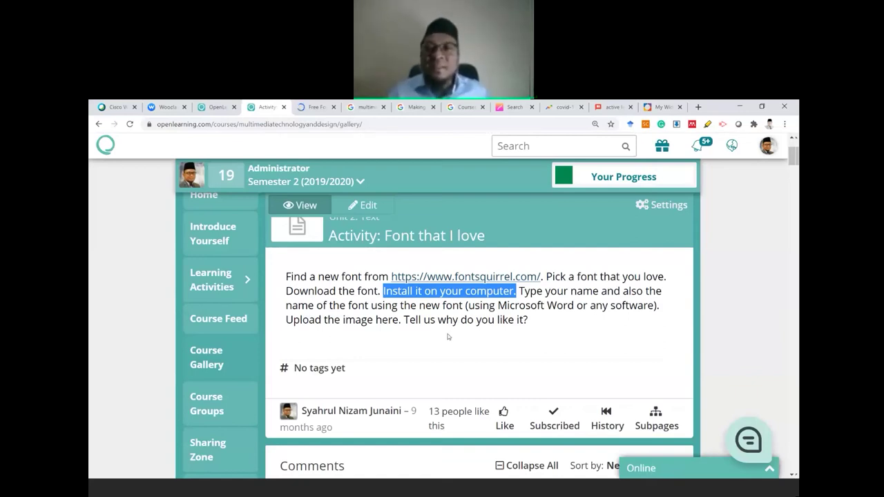
left_click(525, 318)
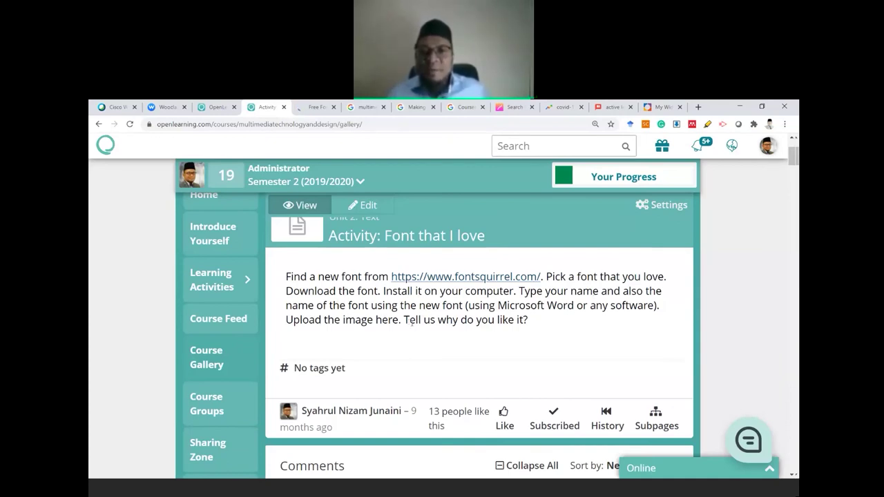
left_click_drag(562, 305, 567, 305)
left_click_drag(514, 307, 512, 306)
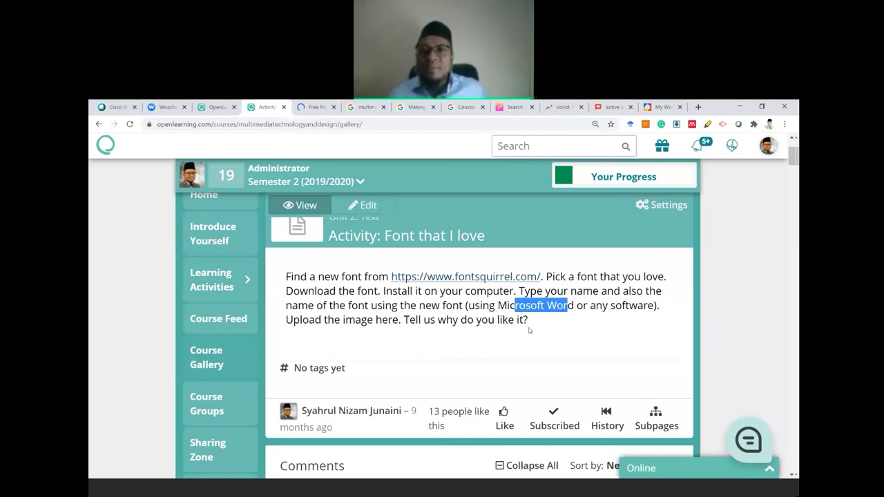
Step: Highlight the word "why" and the instructions from "Find a new font" to "Upload the image here."
scroll(393, 329, "down", 2)
scroll(393, 332, "up", 1)
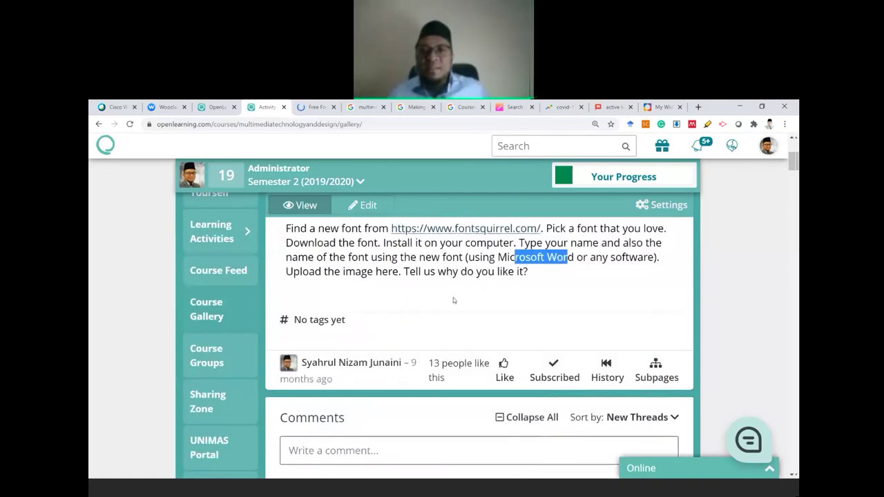
double_click(440, 272)
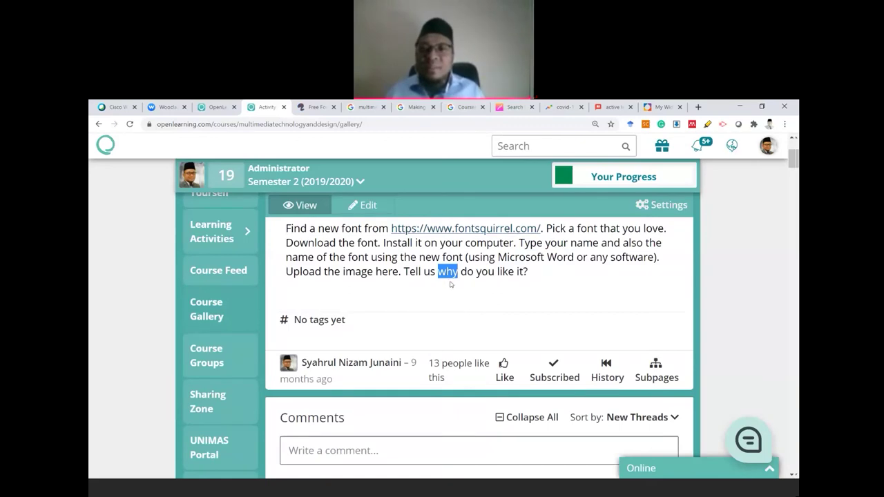
left_click_drag(287, 228, 402, 271)
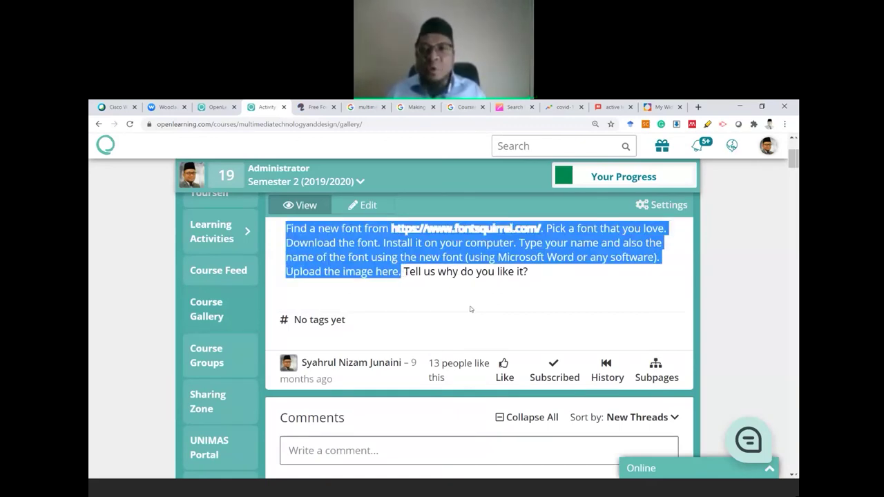
left_click(444, 277)
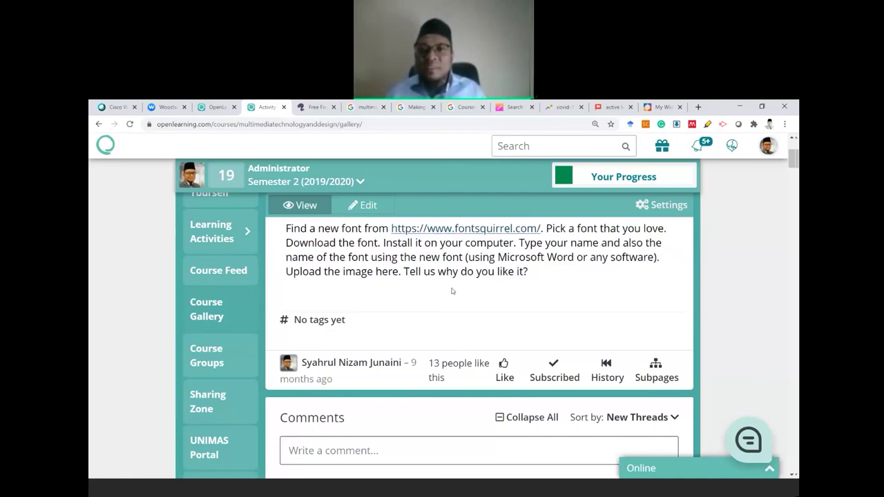
Step: Read the first student comment about Gabelisa fonts, highlighting "attractive" and "luxurious feel"
scroll(449, 276, "down", 4)
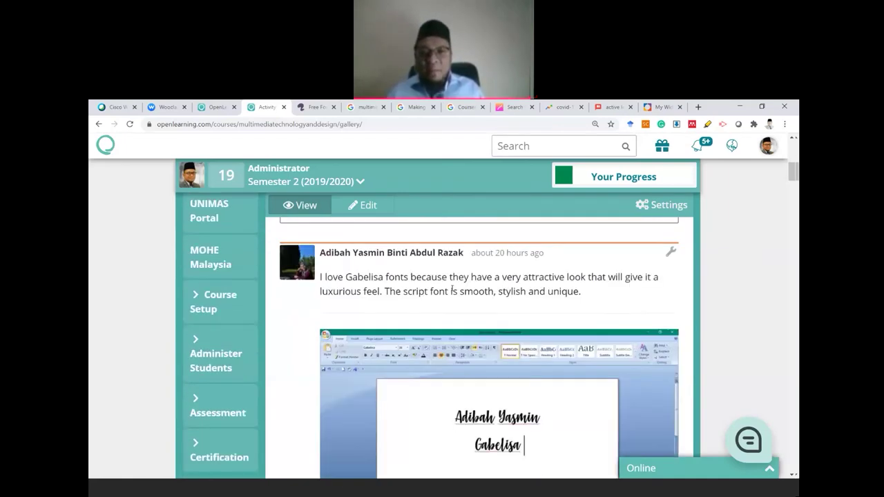
scroll(421, 306, "down", 1)
scroll(340, 277, "up", 1)
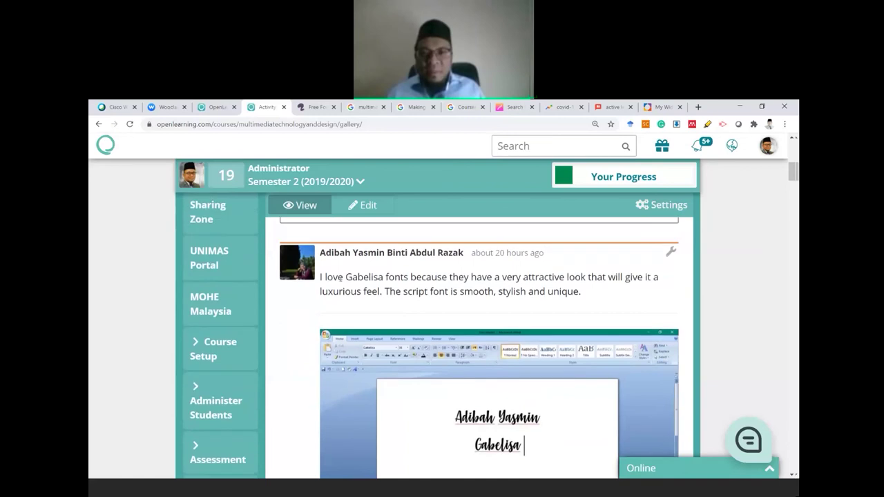
scroll(415, 311, "down", 2)
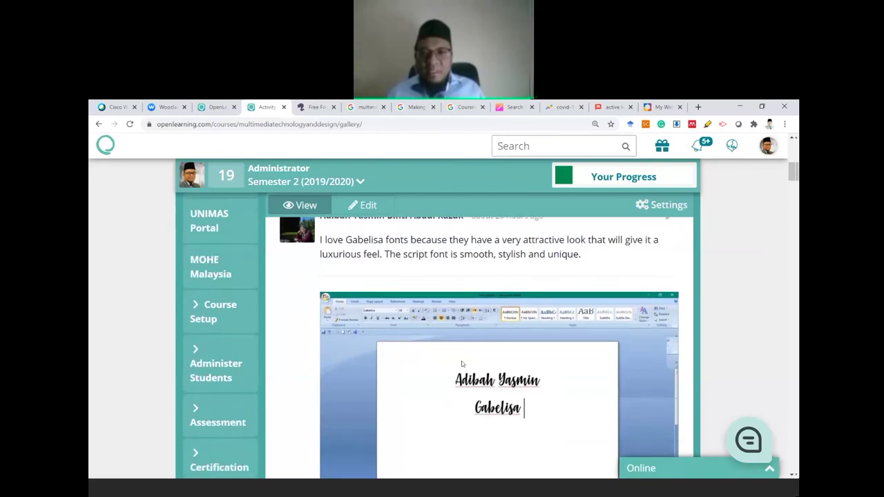
scroll(495, 335, "up", 1)
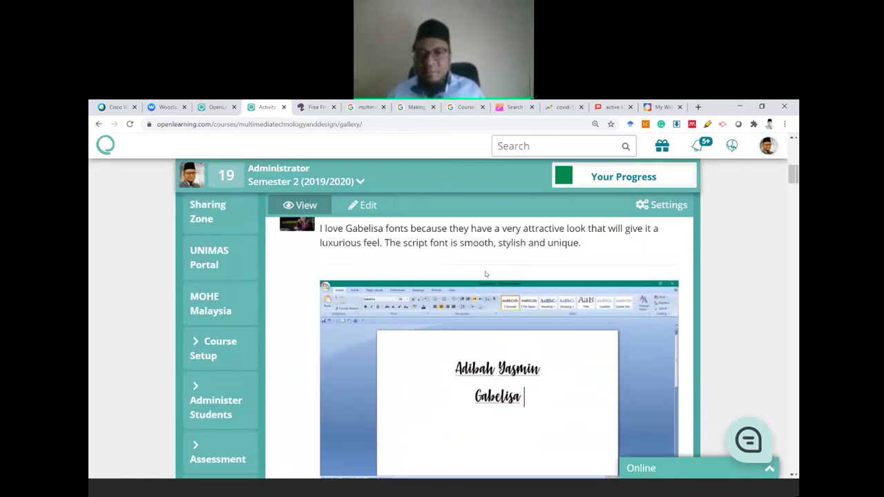
double_click(544, 229)
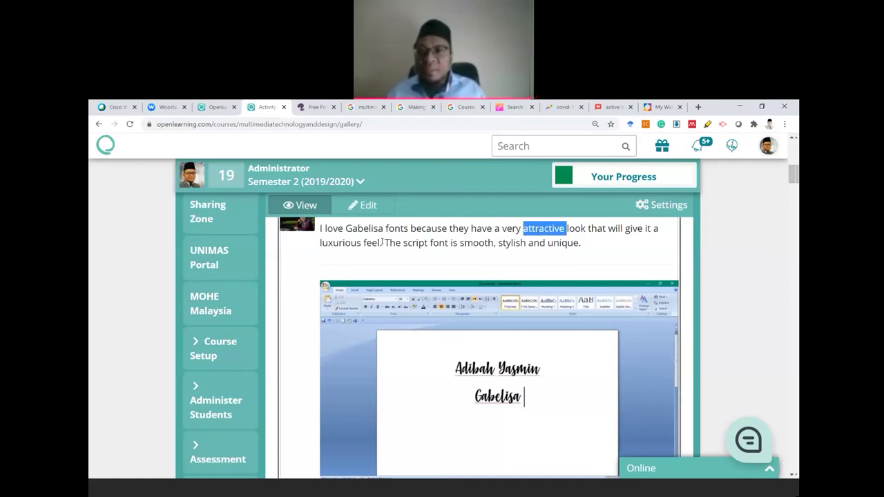
double_click(337, 243)
left_click_drag(337, 243, 364, 262)
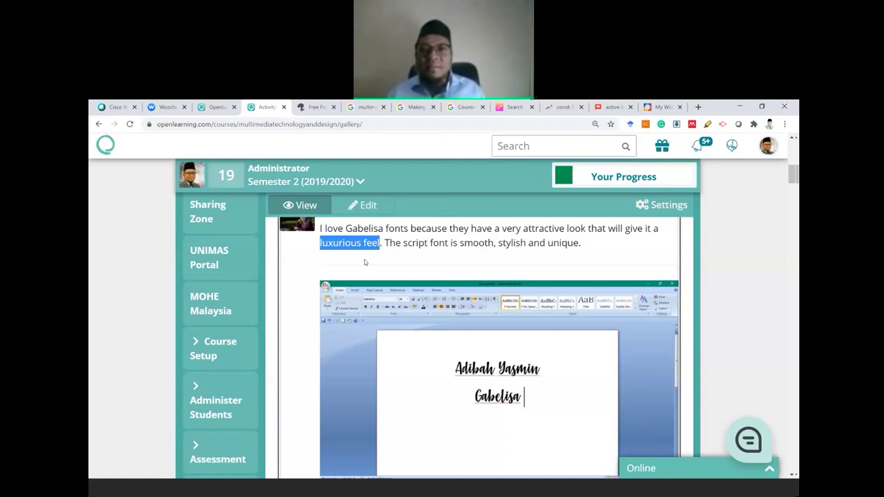
Step: Highlight the words "smooth", "stylish" and "unique" one after another in the Gabelisa comment
scroll(385, 266, "up", 1)
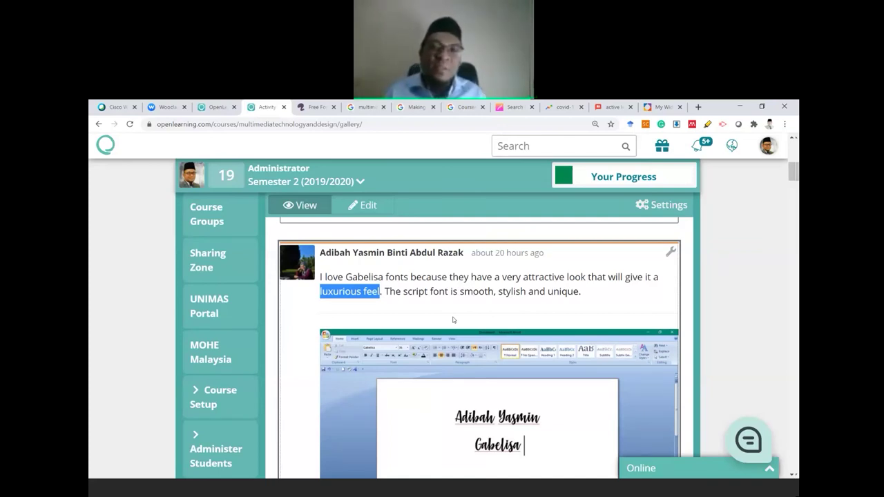
left_click(402, 293)
double_click(477, 291)
left_click(508, 302)
double_click(513, 292)
left_click(552, 297)
double_click(556, 292)
left_click(585, 293)
Step: Highlight the script font sentence and the whole text of the Gabelisa comment, leaving nothing selected
left_click_drag(580, 292, 387, 292)
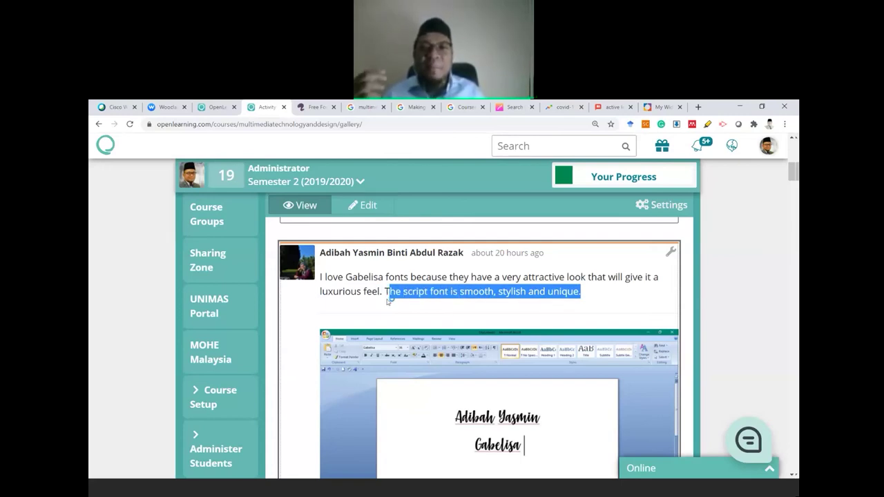
left_click(379, 290)
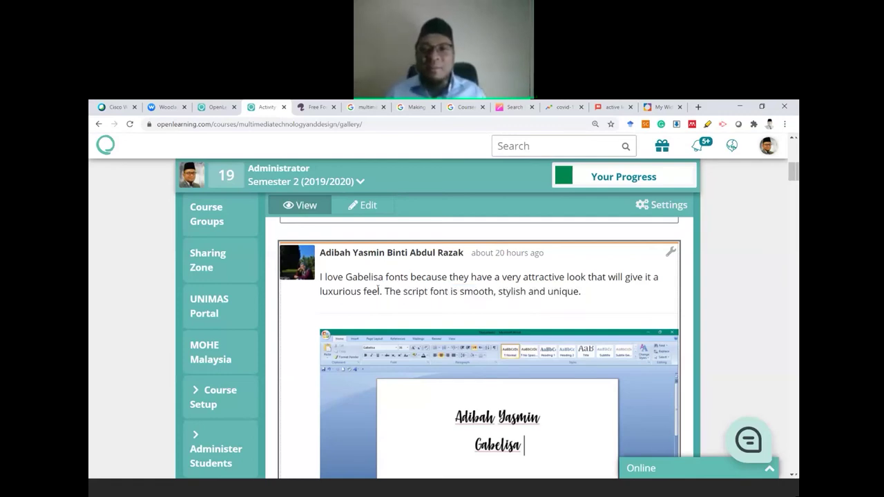
left_click_drag(580, 292, 319, 277)
left_click(373, 291)
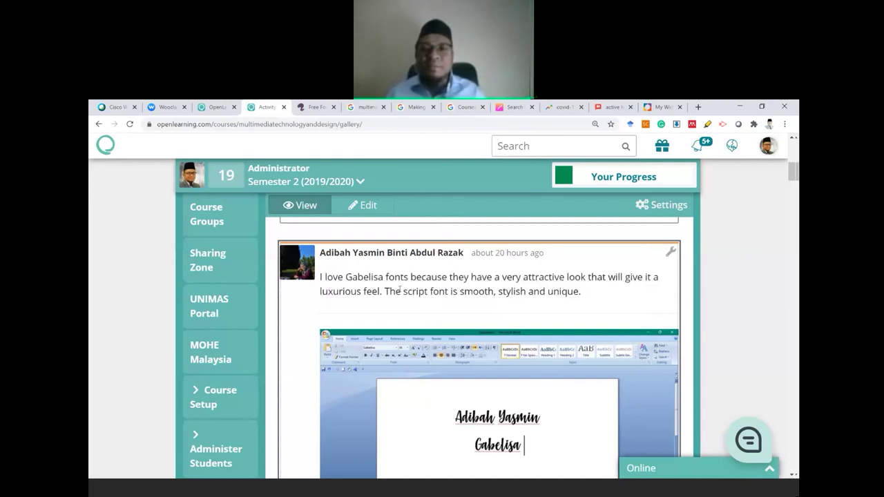
Step: Examine the Gabelisa font image and the following student's comment about the milkshake font
scroll(416, 292, "down", 3)
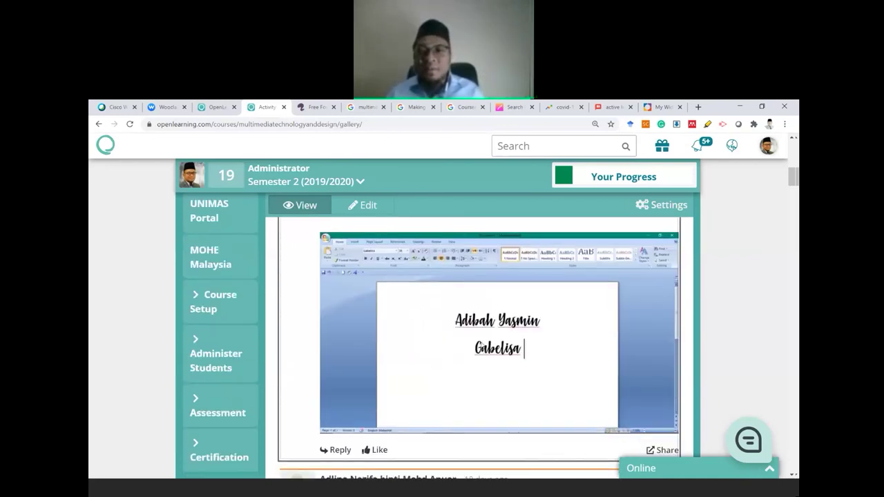
scroll(484, 345, "up", 1)
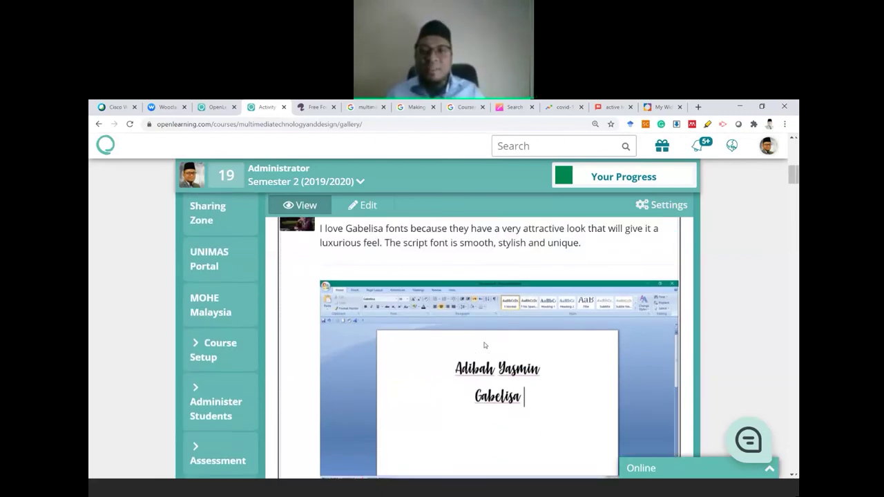
scroll(484, 345, "up", 2)
scroll(486, 348, "down", 3)
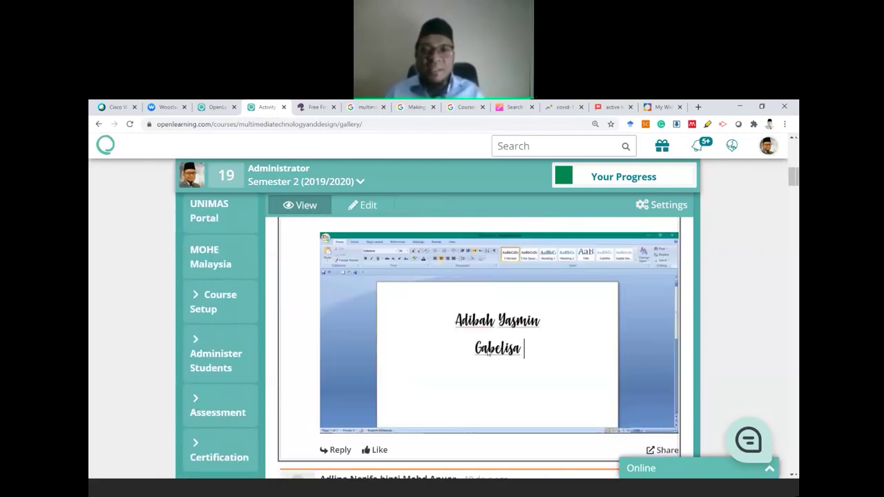
scroll(487, 352, "down", 5)
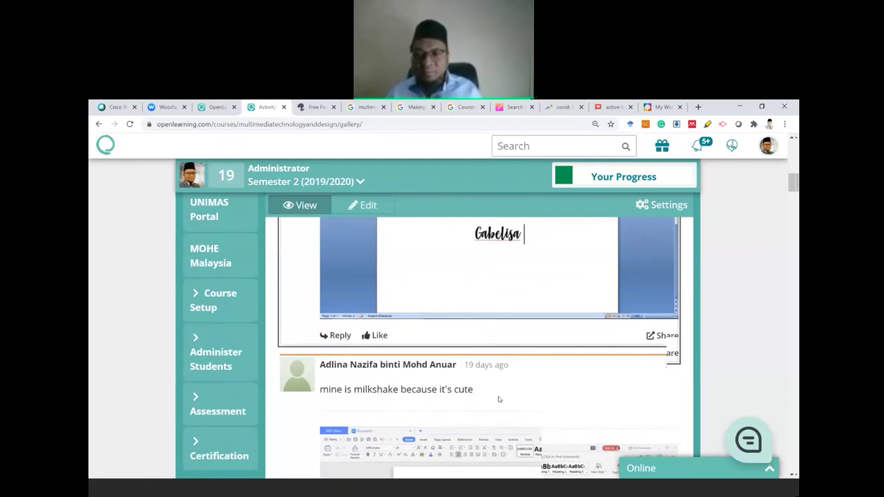
scroll(498, 400, "down", 1)
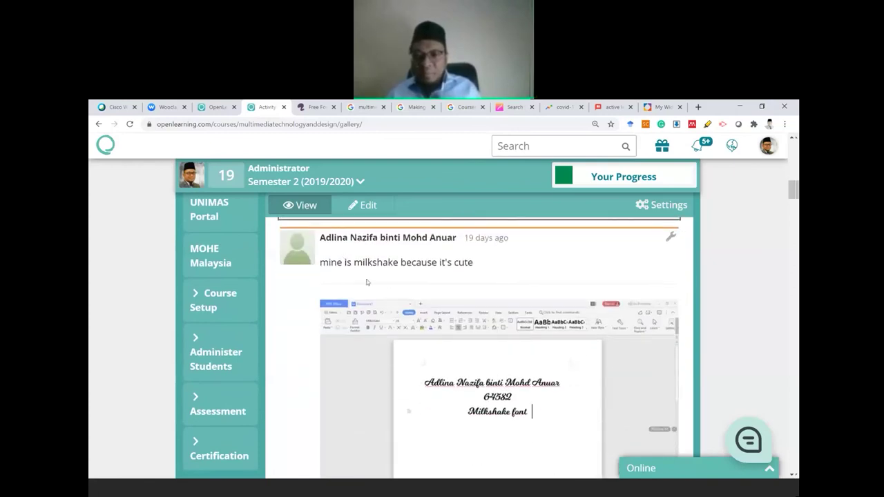
Step: Examine the milkshake font image and the next student's comment with its Open Sans font image
scroll(483, 384, "down", 1)
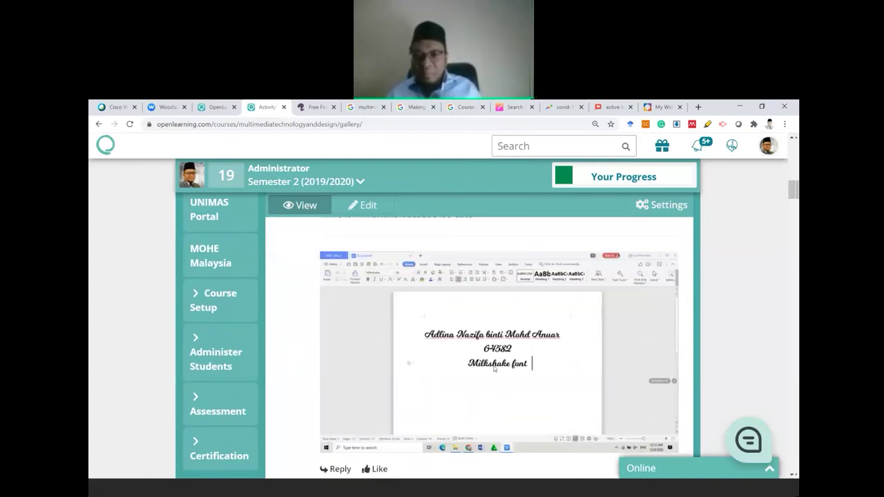
scroll(496, 366, "down", 2)
scroll(377, 389, "down", 3)
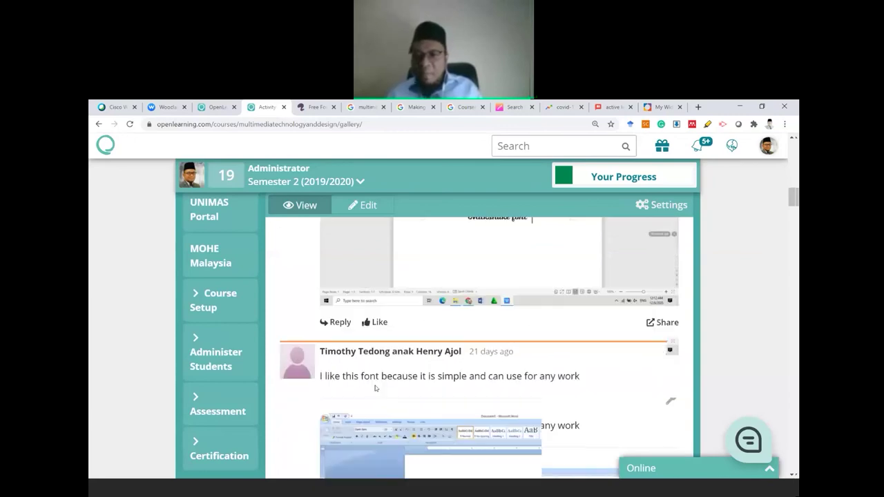
scroll(393, 390, "down", 1)
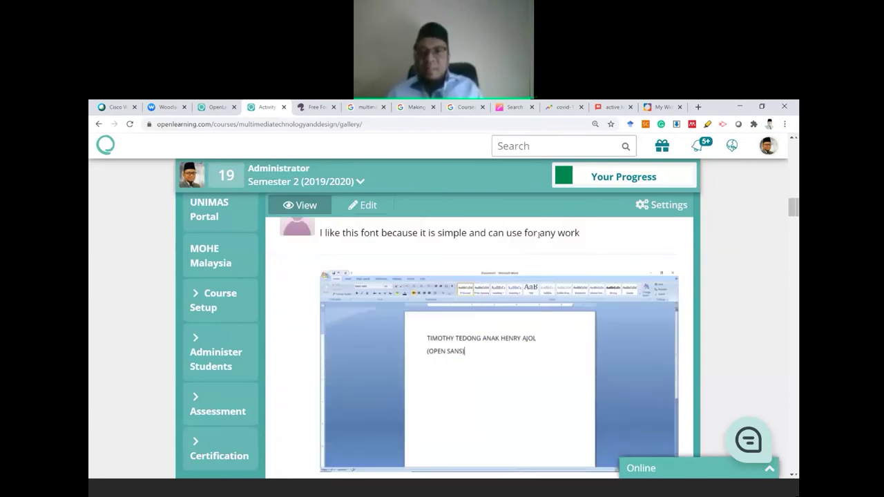
scroll(498, 281, "up", 1)
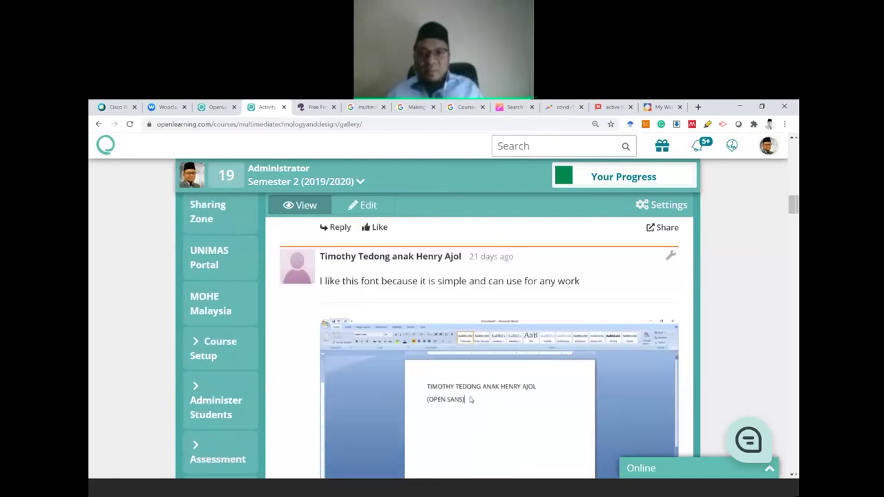
scroll(470, 400, "down", 1)
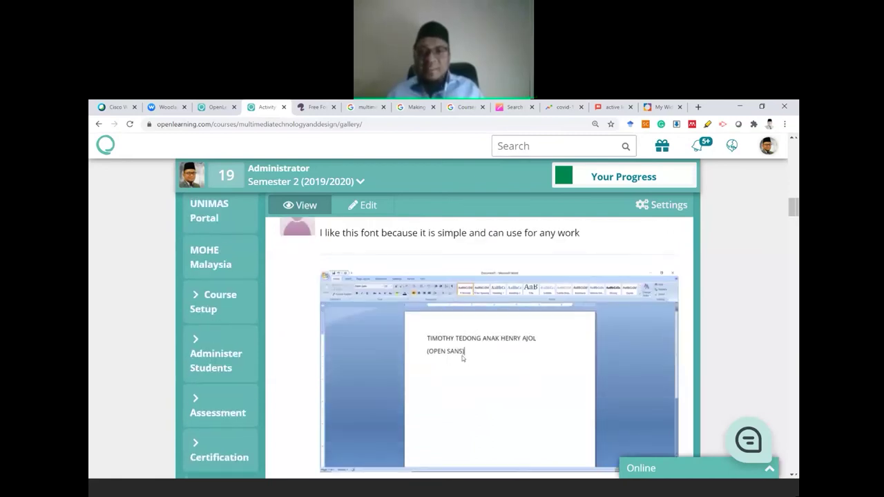
scroll(432, 249, "up", 1)
Step: Highlight the word "simple" in the student's comment about the Open Sans font
double_click(452, 281)
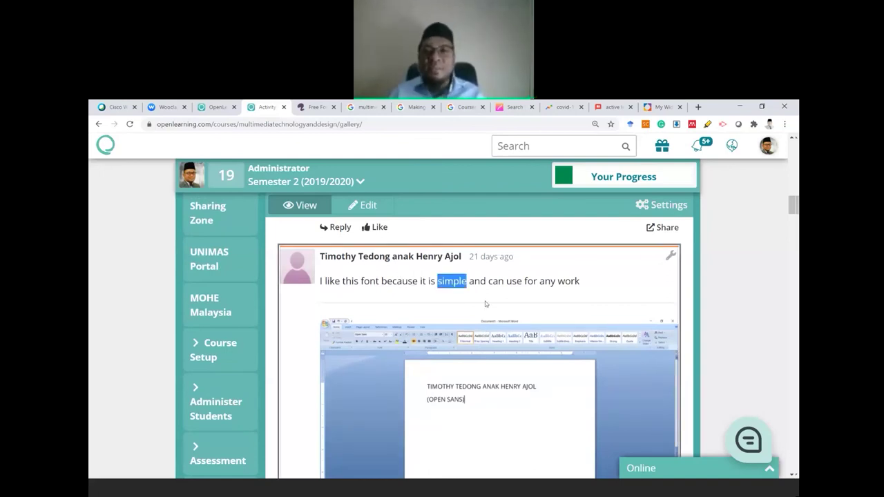
scroll(488, 304, "down", 1)
scroll(446, 397, "up", 1)
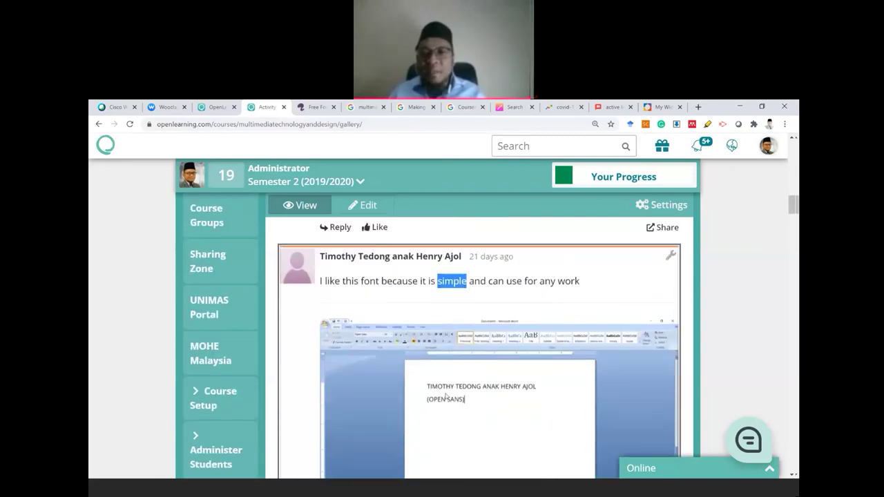
left_click(475, 287)
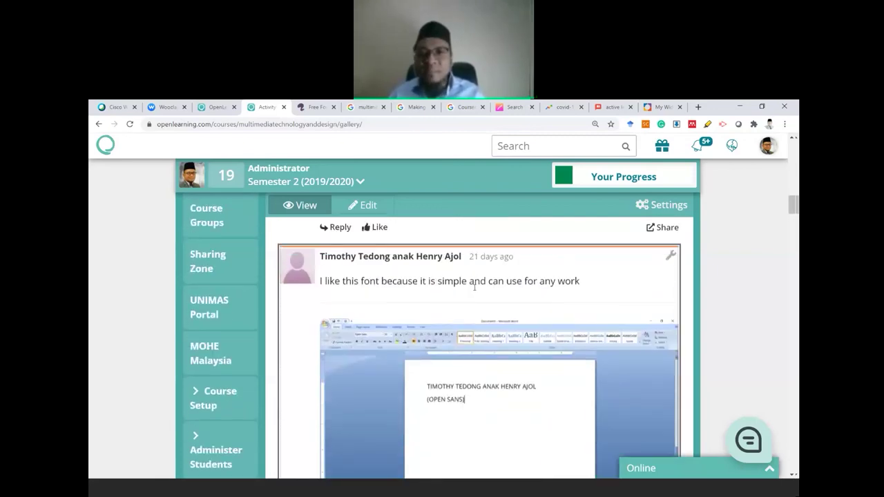
double_click(458, 282)
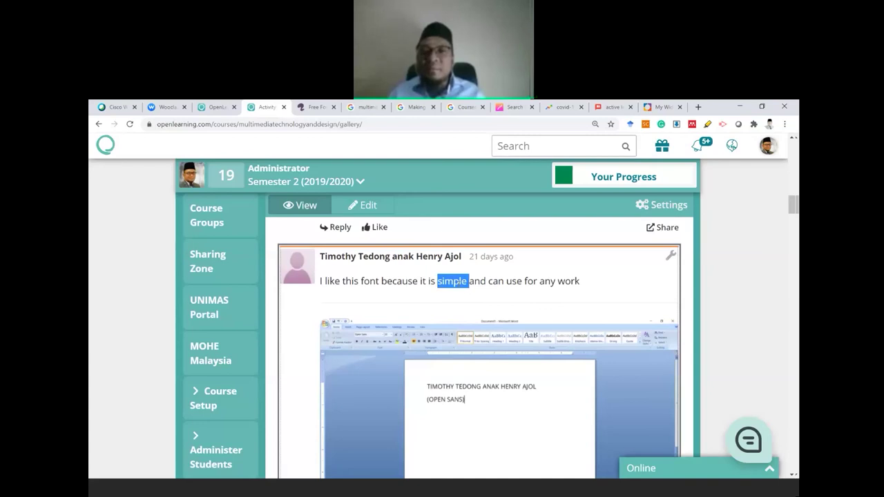
Step: Look at the following comment about the source sans pro font and return to the Open Sans submission
scroll(438, 339, "down", 3)
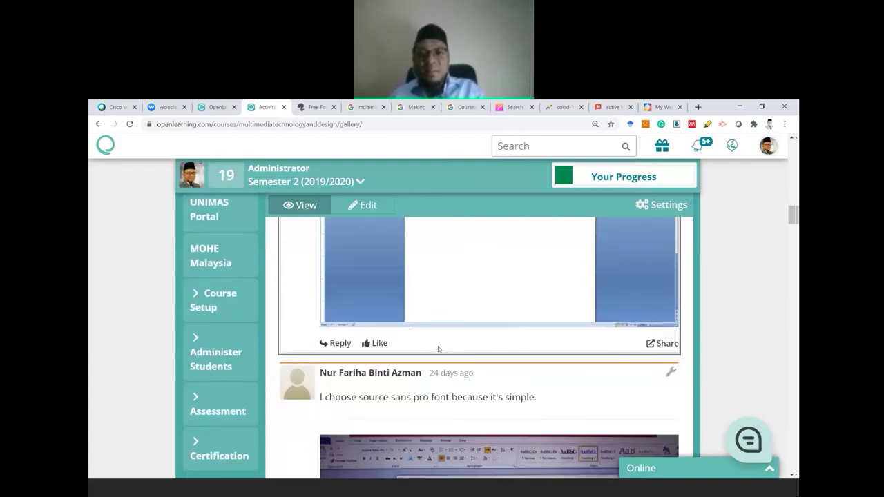
scroll(438, 346, "up", 3)
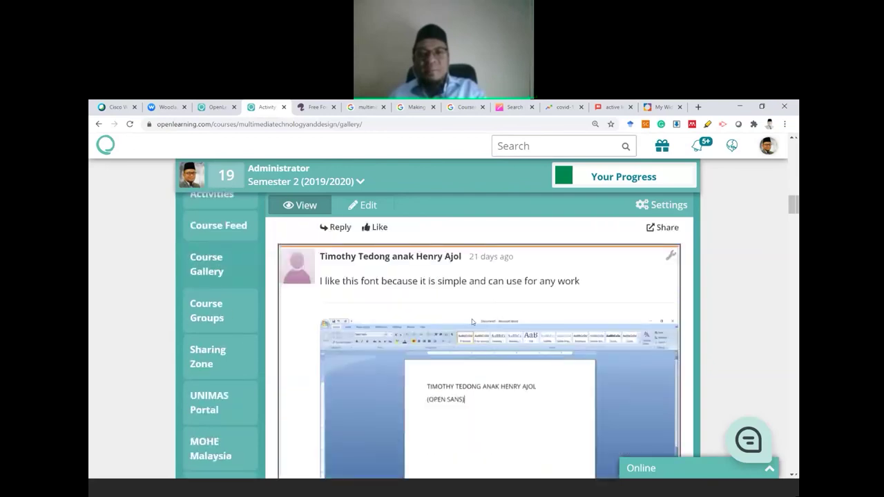
scroll(472, 319, "down", 1)
scroll(497, 359, "down", 1)
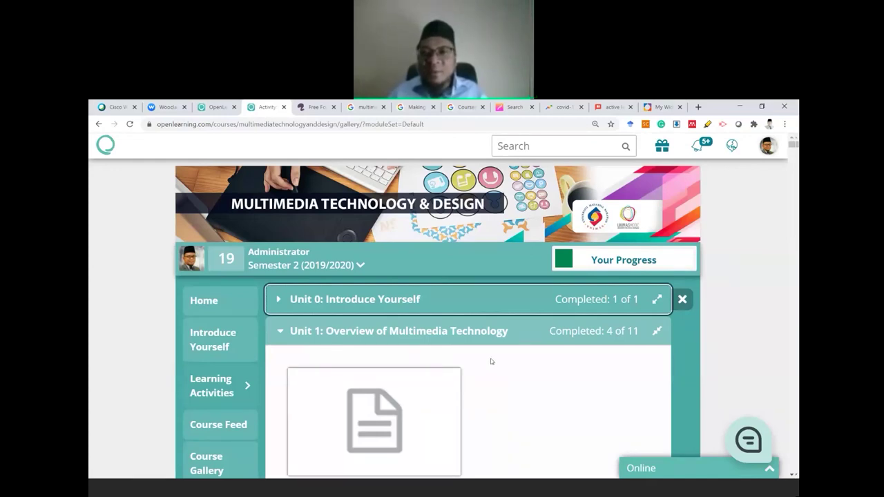
Step: Look through the learning activities listed under Unit 1: Overview of Multimedia Technology and their completion marks
scroll(491, 361, "down", 1)
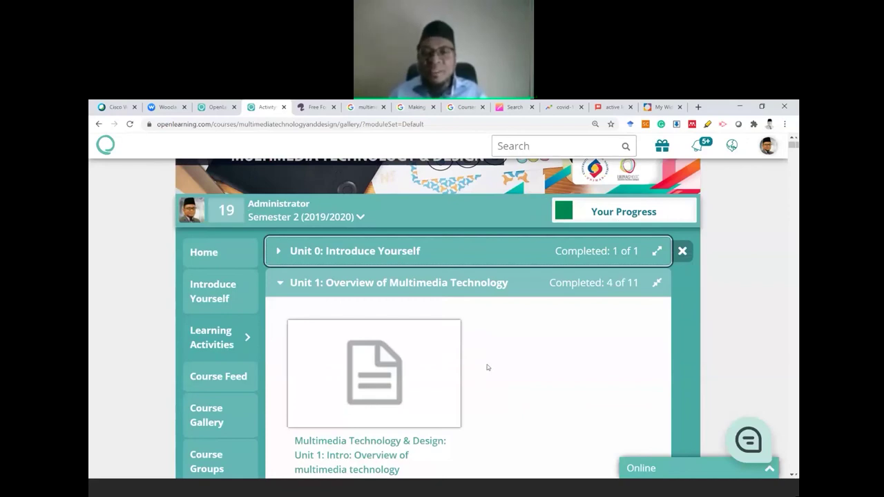
scroll(487, 367, "up", 1)
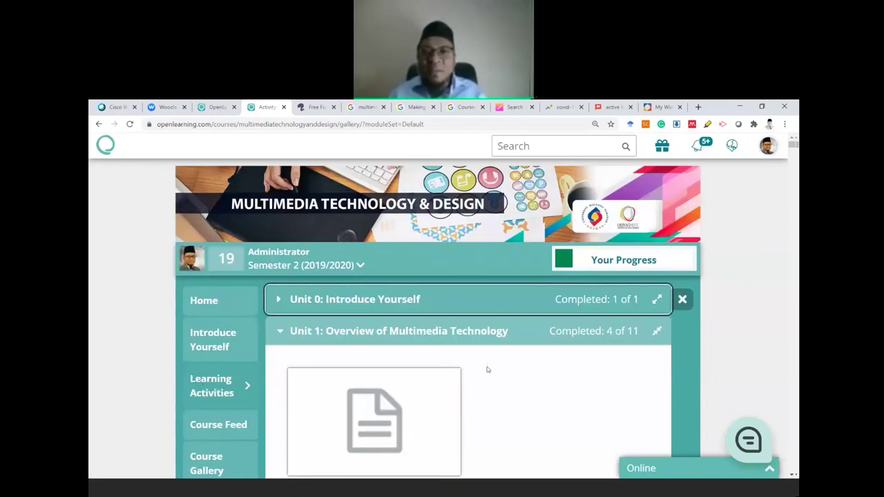
scroll(489, 375, "down", 3)
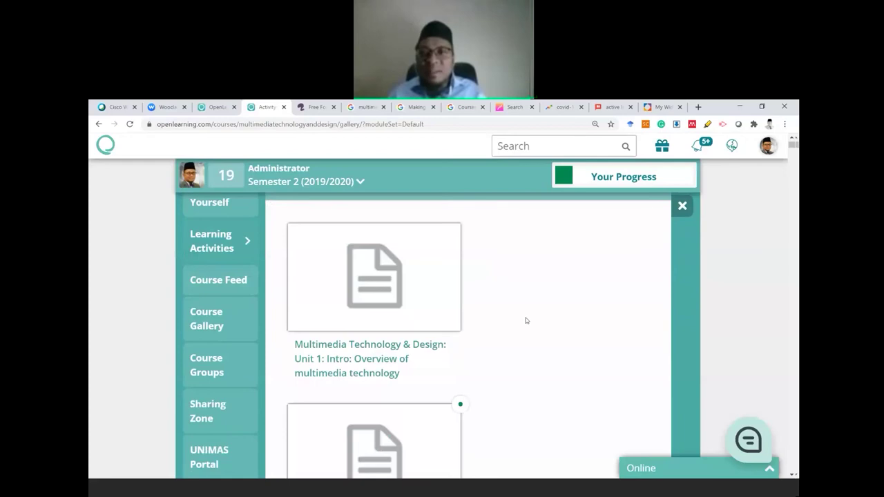
scroll(526, 321, "up", 1)
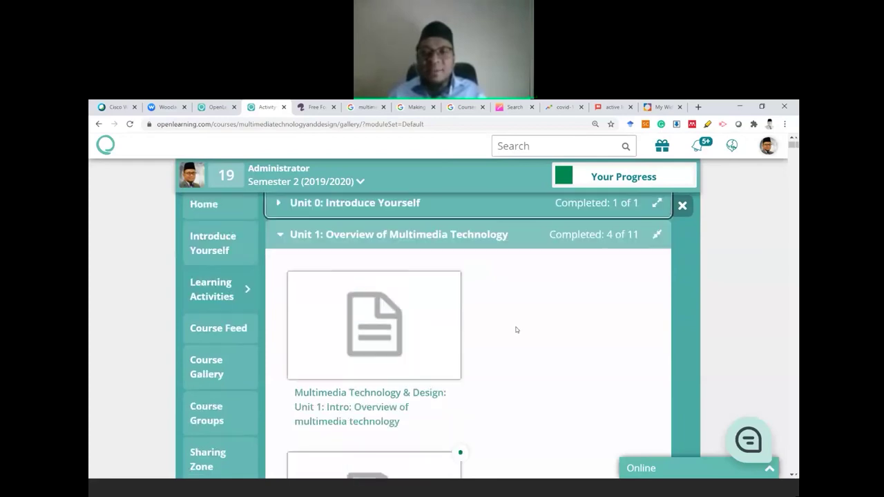
scroll(516, 330, "down", 2)
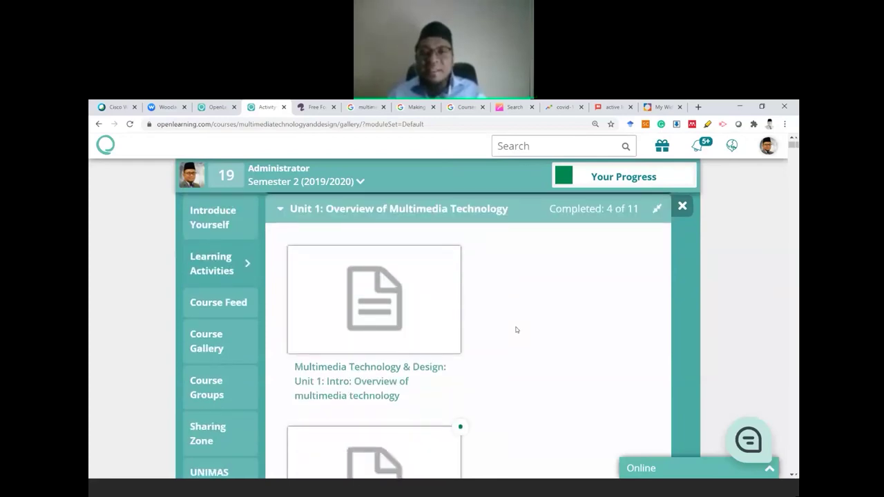
scroll(516, 330, "down", 6)
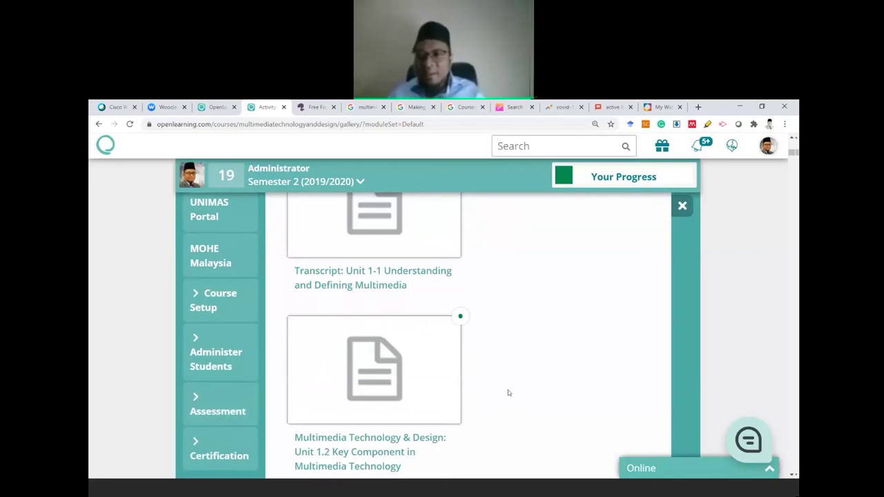
scroll(488, 365, "down", 3)
scroll(487, 377, "down", 1)
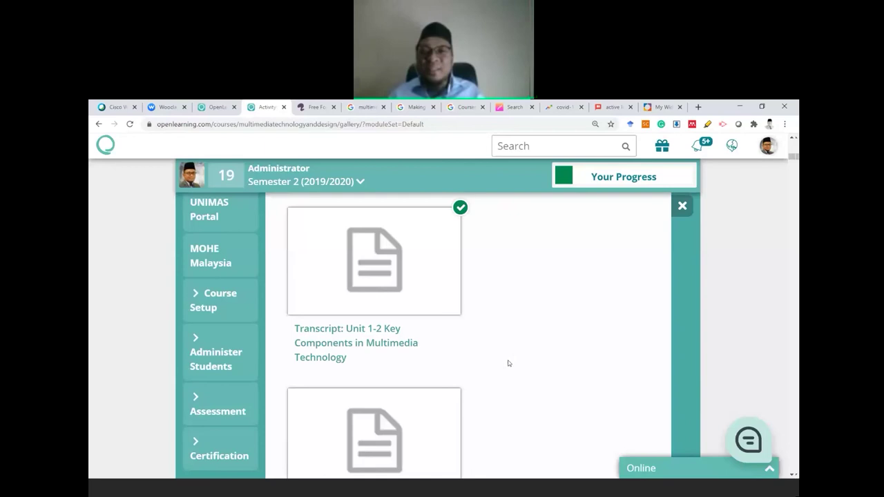
scroll(498, 365, "down", 3)
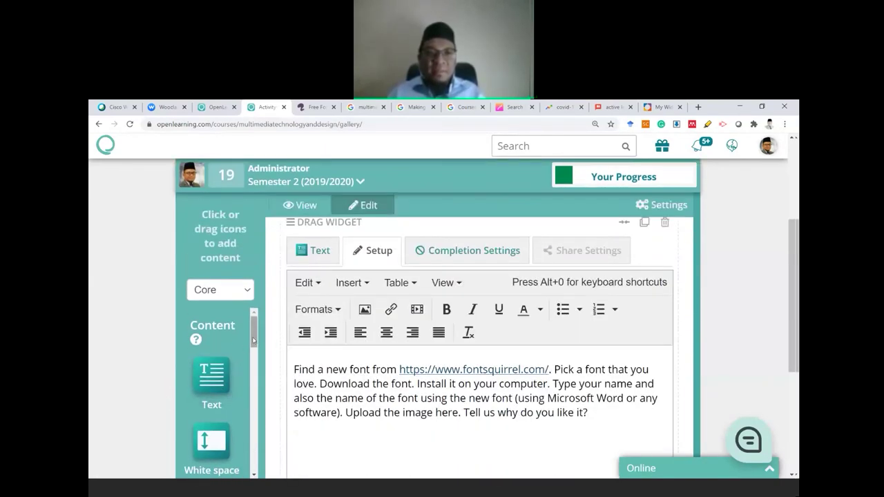
Step: Browse the Core widgets available for the activity page, from content and posting to interactive prompts
scroll(255, 331, "down", 2)
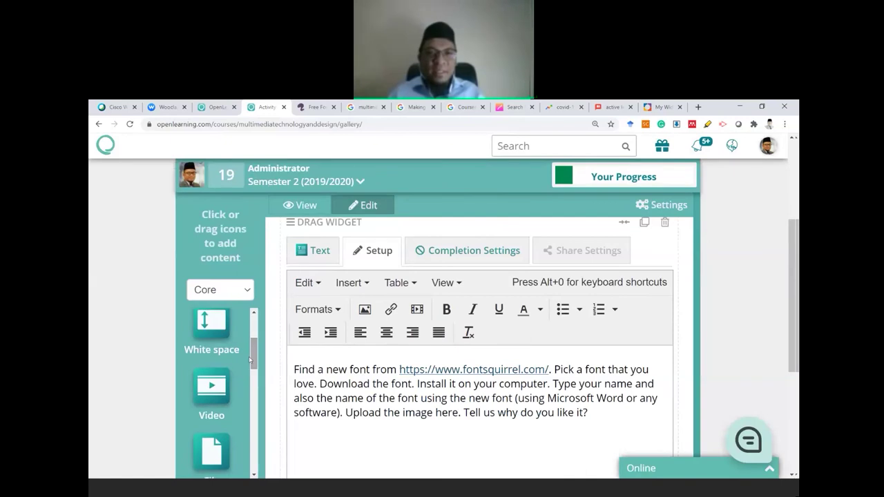
scroll(213, 381, "down", 1)
scroll(215, 393, "down", 2)
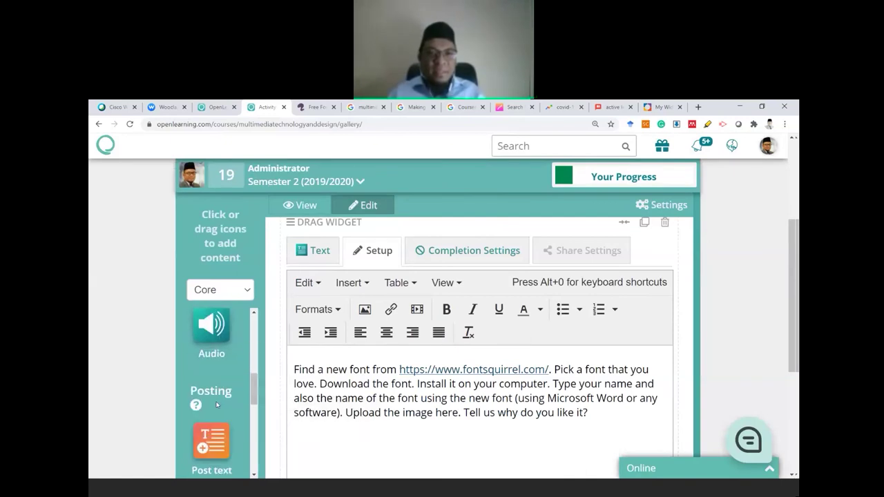
scroll(216, 406, "down", 5)
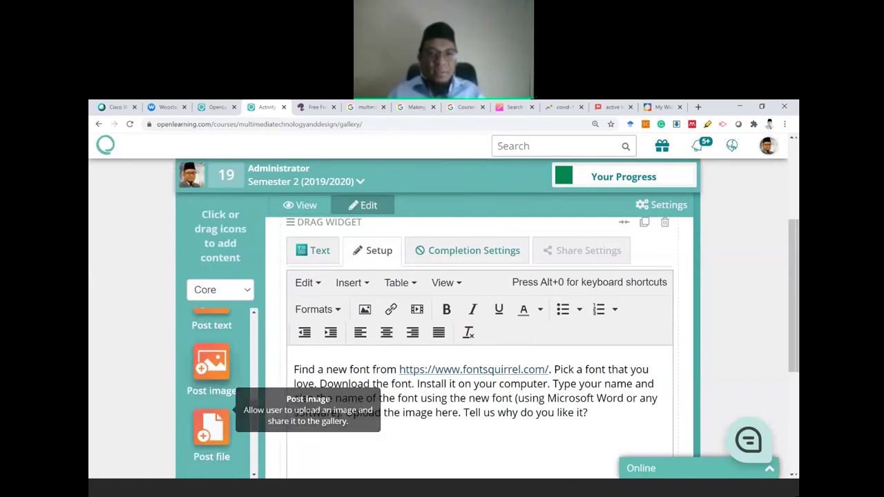
scroll(122, 419, "down", 1)
scroll(210, 380, "down", 2)
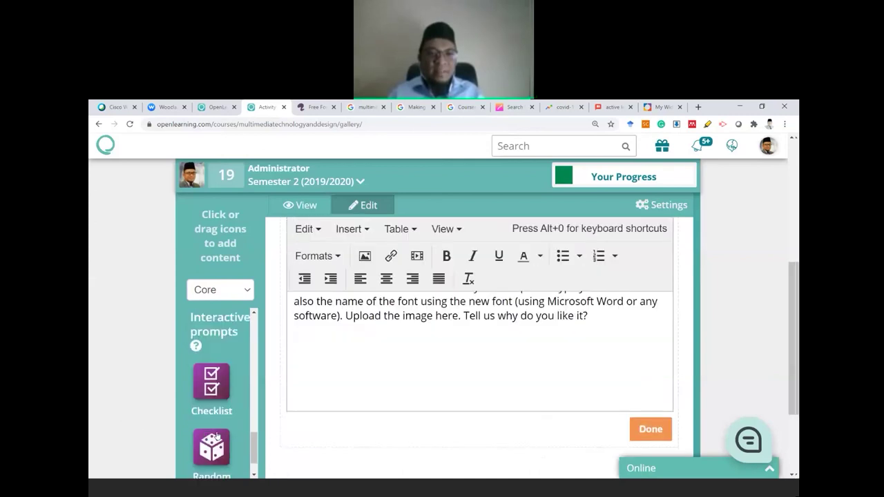
scroll(211, 377, "up", 1)
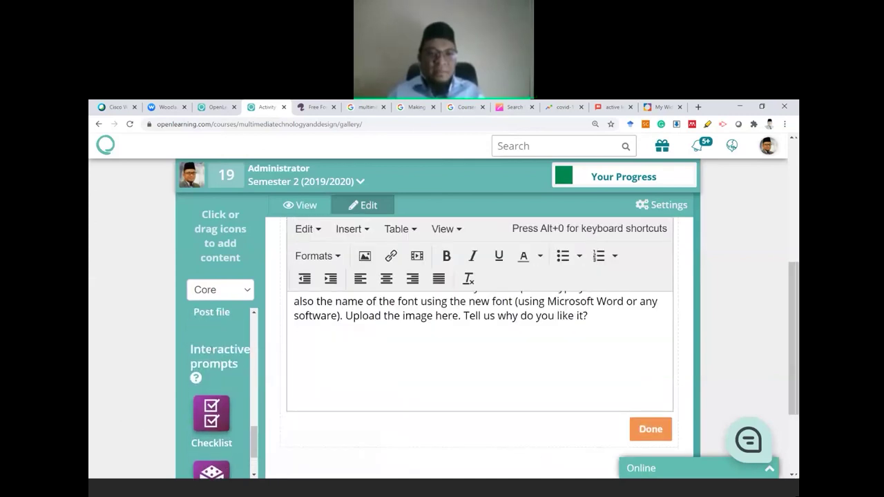
Step: Add a Checklist widget below the activity's text widget and test ticking and unticking "I've done this!"
left_click_drag(209, 415, 349, 366)
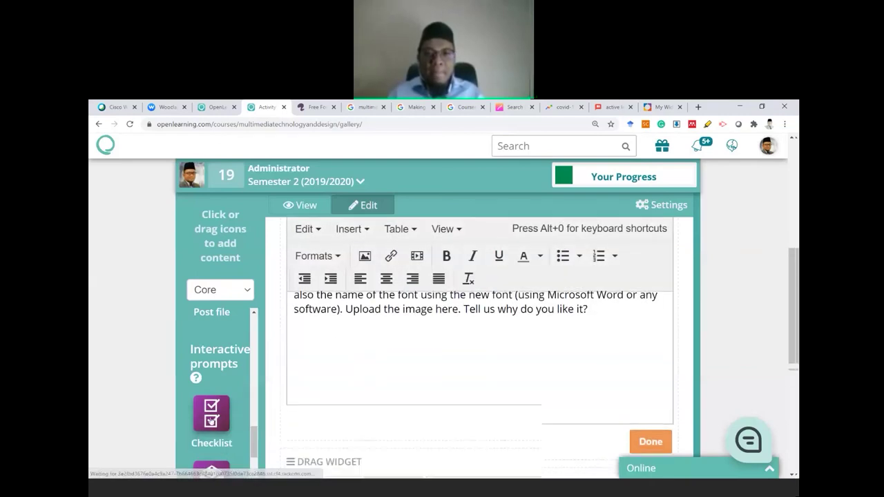
scroll(443, 400, "down", 2)
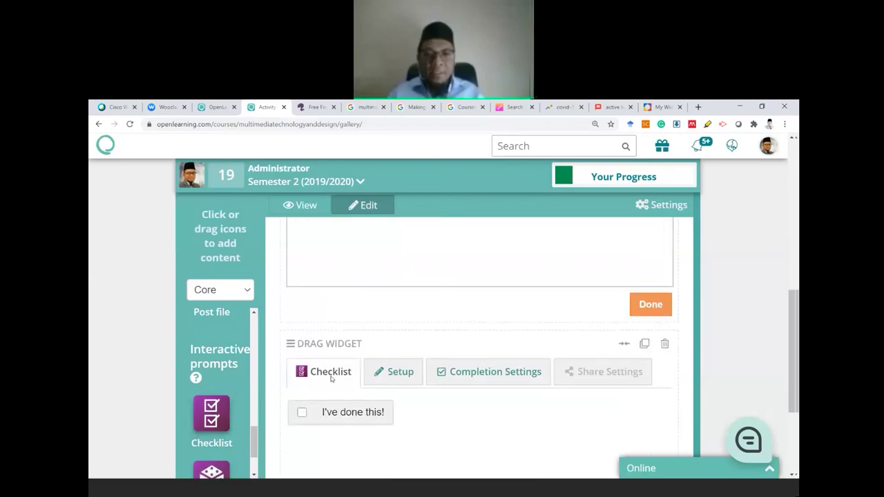
left_click(302, 412)
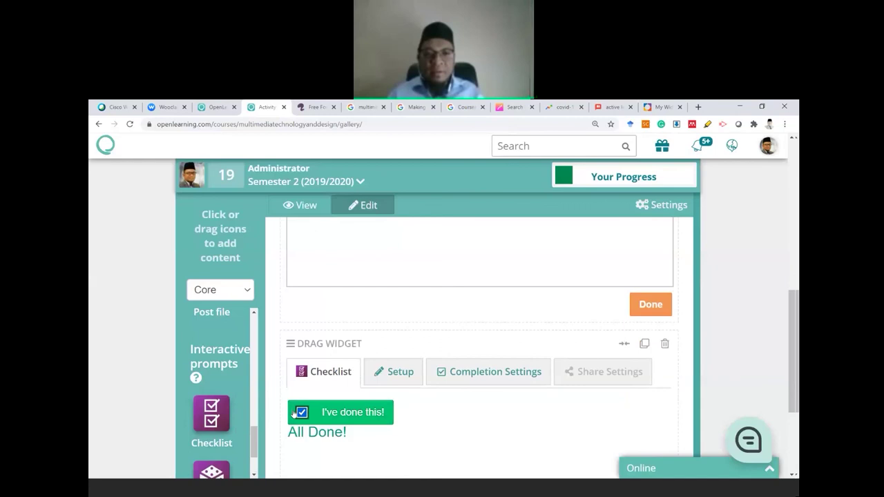
left_click(302, 412)
Step: Add a Random selector widget below the Checklist on the activity page
scroll(95, 355, "down", 2)
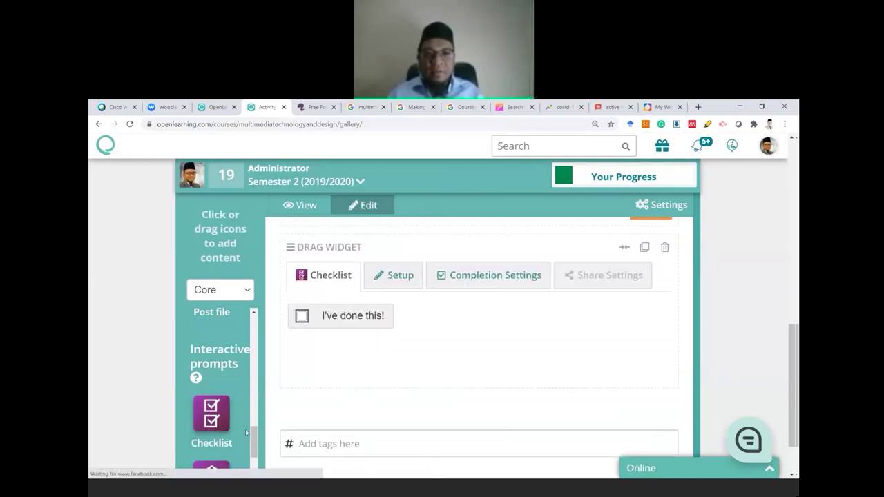
scroll(96, 355, "down", 1)
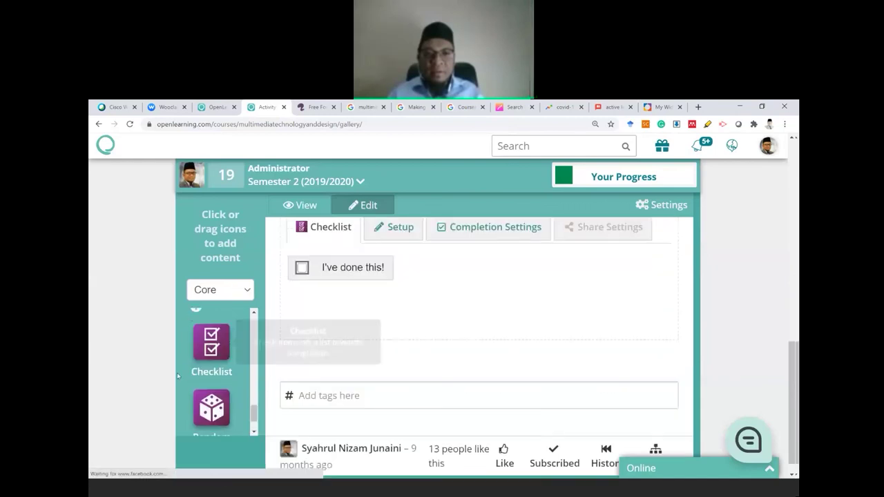
scroll(255, 415, "down", 1)
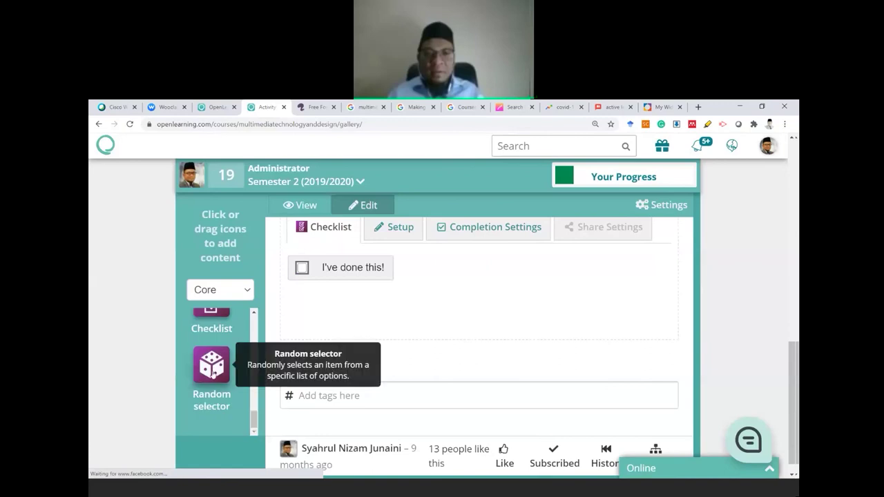
left_click_drag(213, 373, 355, 339)
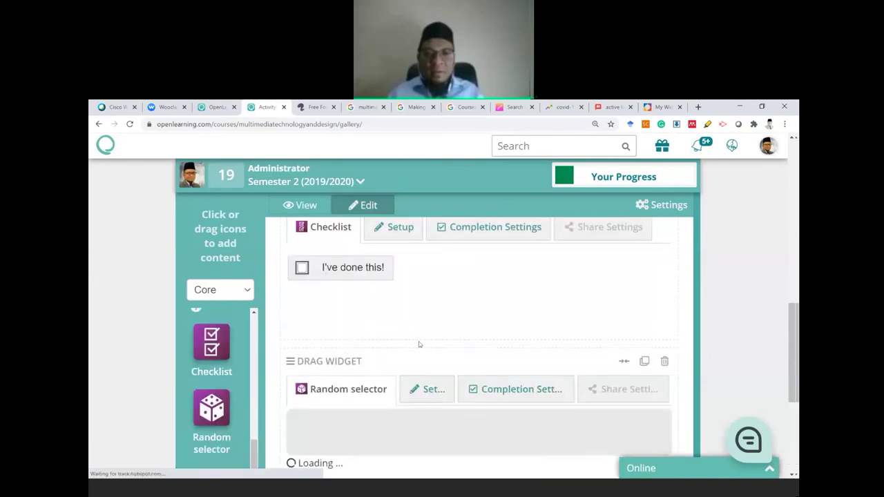
Step: Try out the new Random selector widget and look through its setup fields and completion settings
scroll(432, 392, "down", 2)
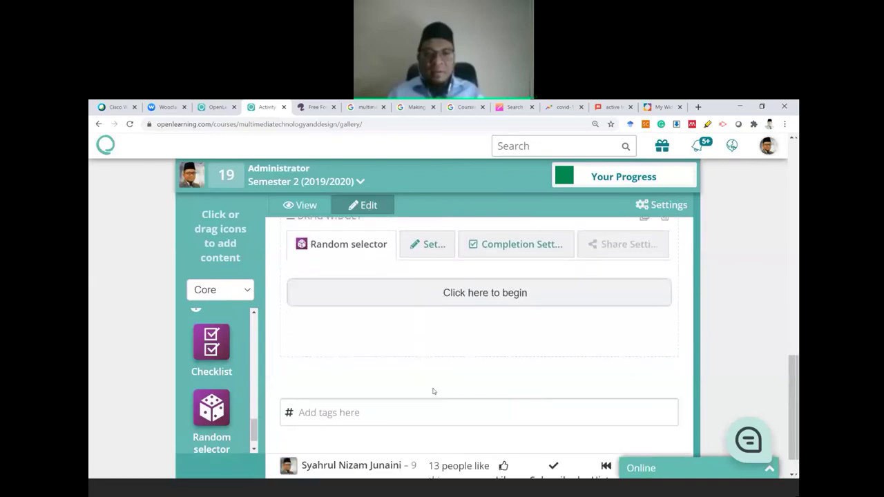
left_click(476, 294)
left_click(435, 251)
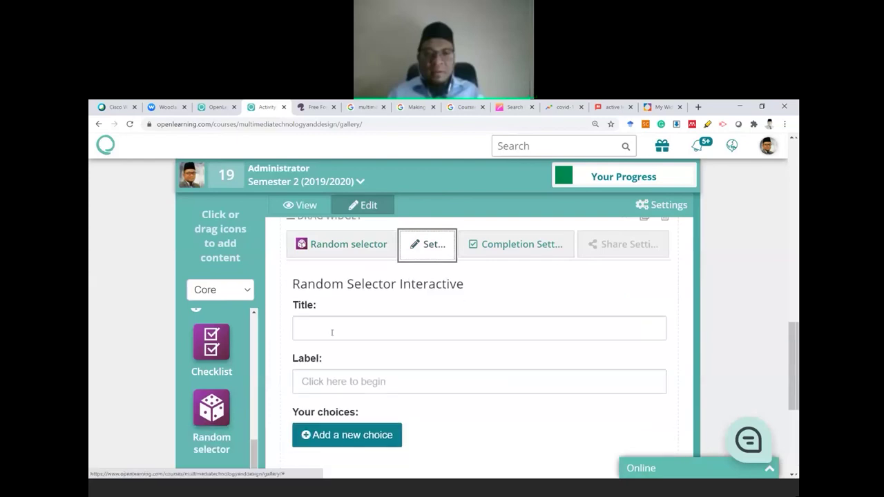
left_click(332, 332)
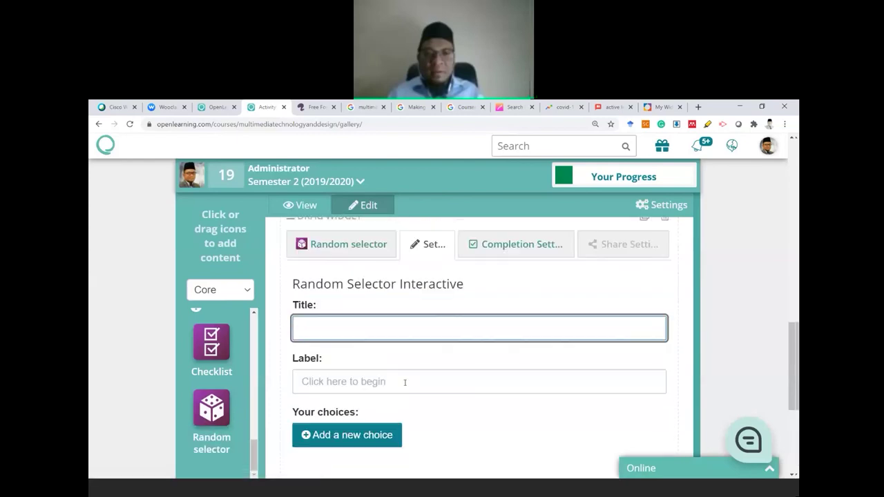
left_click(504, 249)
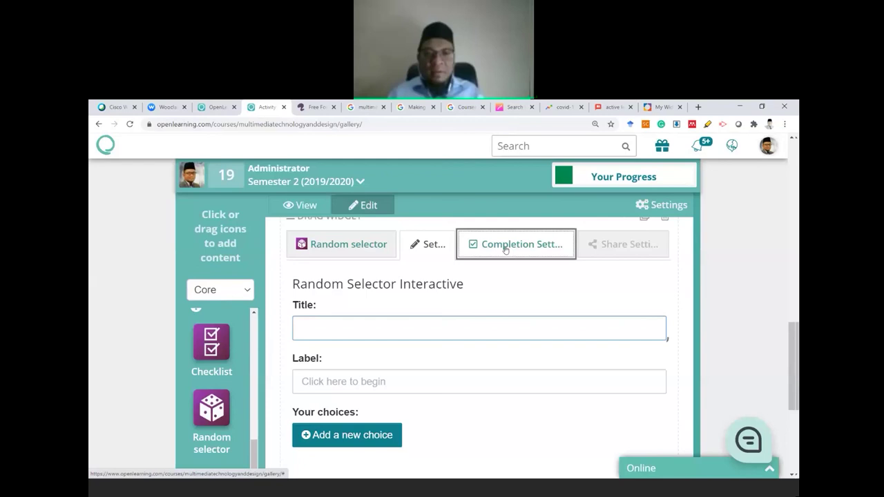
left_click(440, 247)
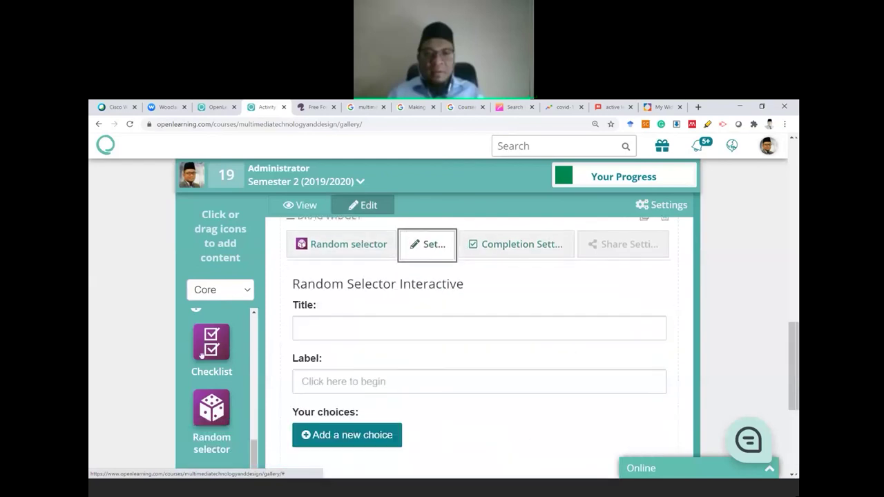
left_click(529, 251)
left_click(427, 246)
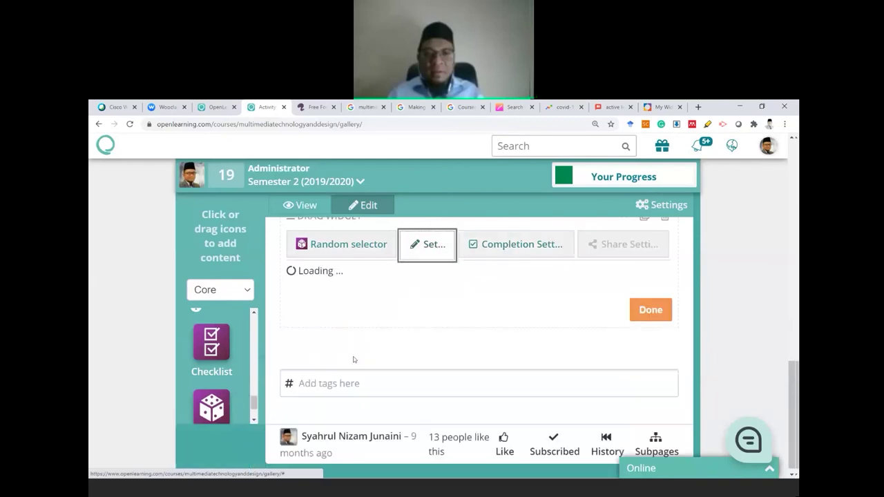
left_click(350, 248)
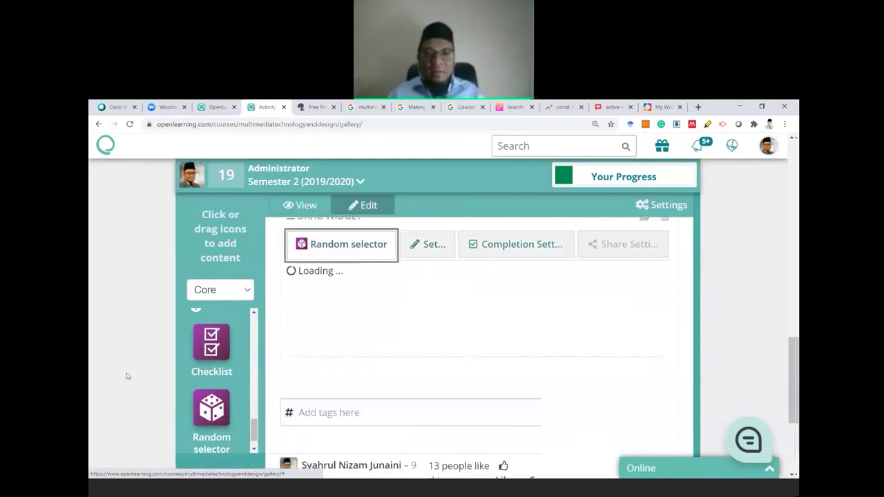
Step: Switch the widget category to Quiz and browse its question widgets from Multiple choice to Crossword
left_click(243, 291)
left_click(203, 321)
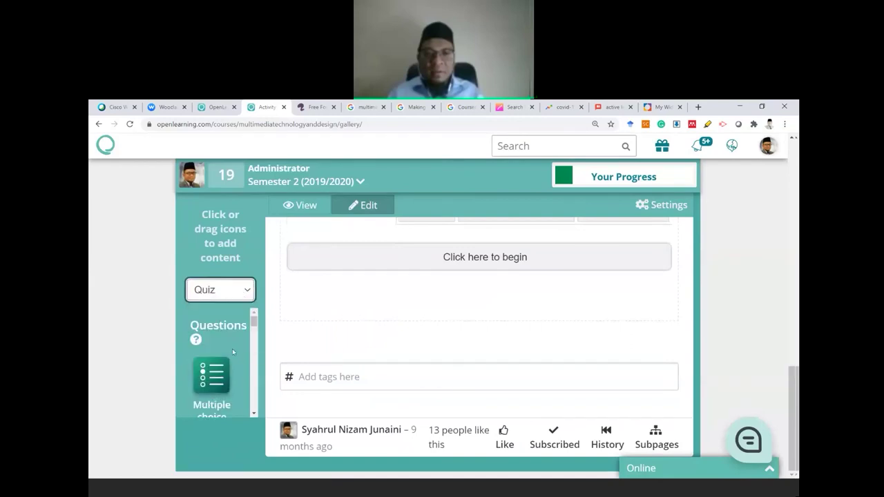
mouse_move(253, 320)
left_mouse_down()
mouse_move(255, 340)
mouse_move(255, 324)
left_mouse_up()
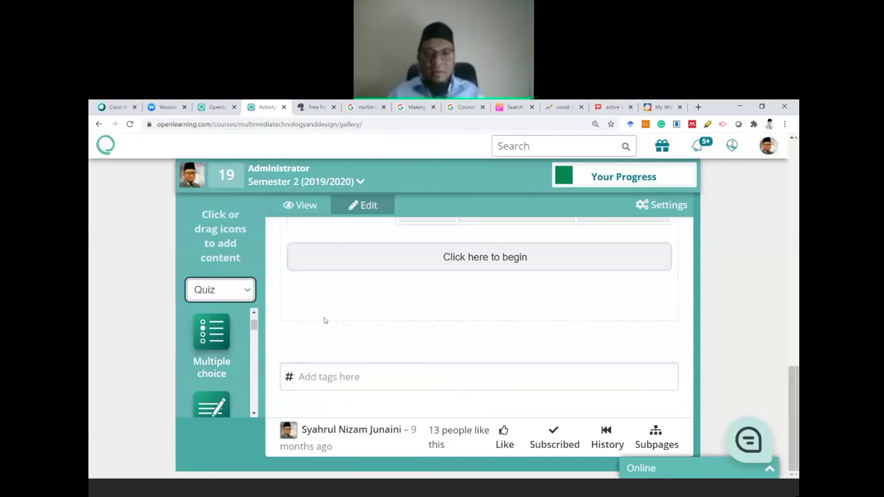
scroll(212, 374, "down", 1)
scroll(212, 373, "down", 1)
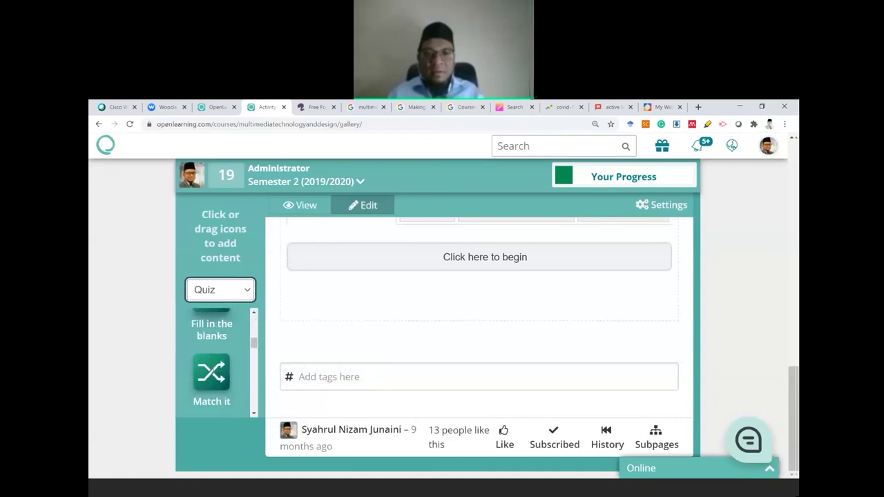
scroll(213, 353, "down", 1)
scroll(213, 353, "down", 1)
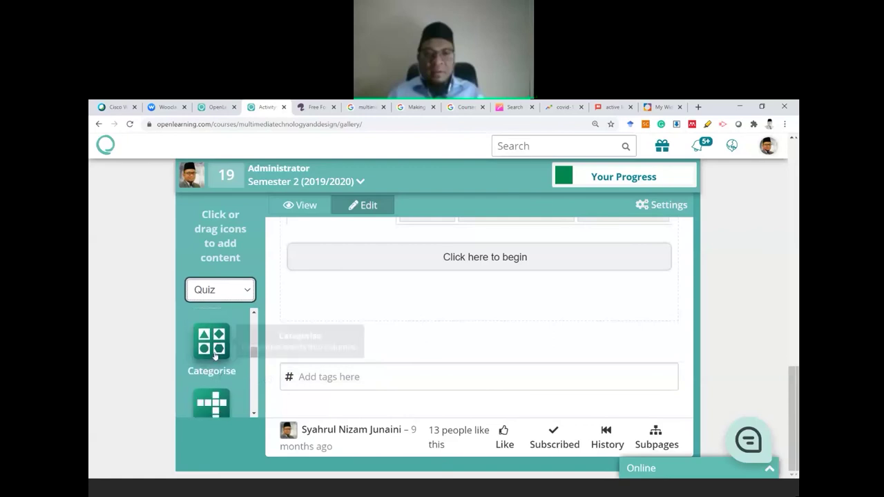
scroll(214, 361, "down", 1)
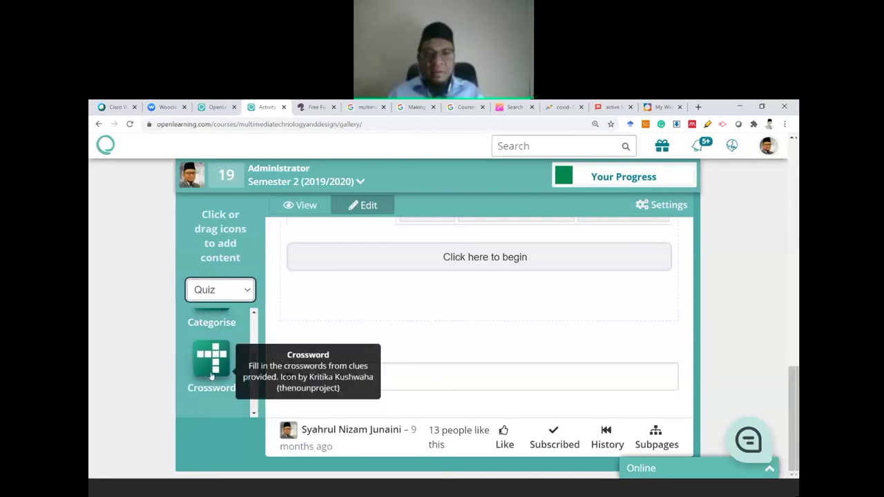
scroll(215, 371, "down", 1)
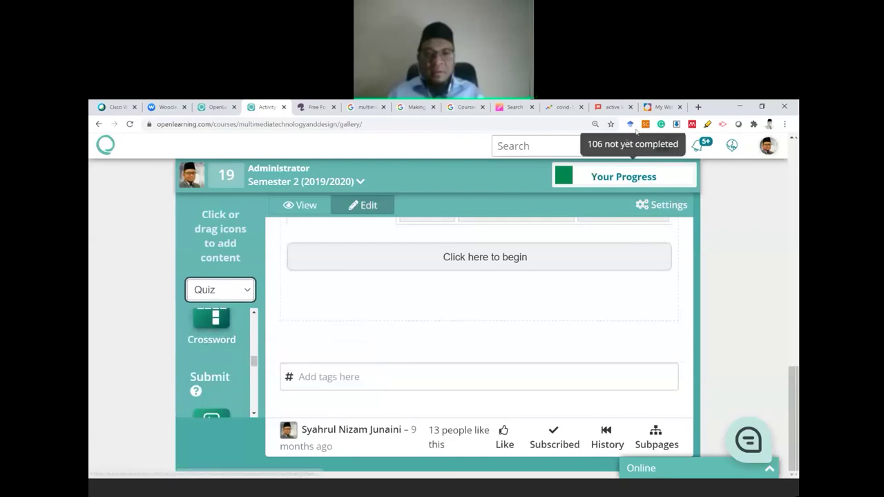
Step: Switch to BookWidgets and browse the widget types offered for a new widget, including games, pictures and videos
left_click(659, 107)
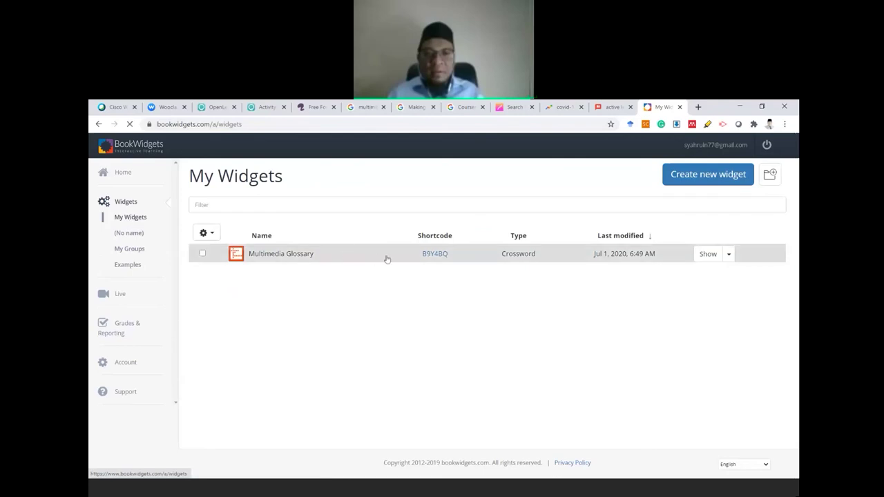
left_click(707, 176)
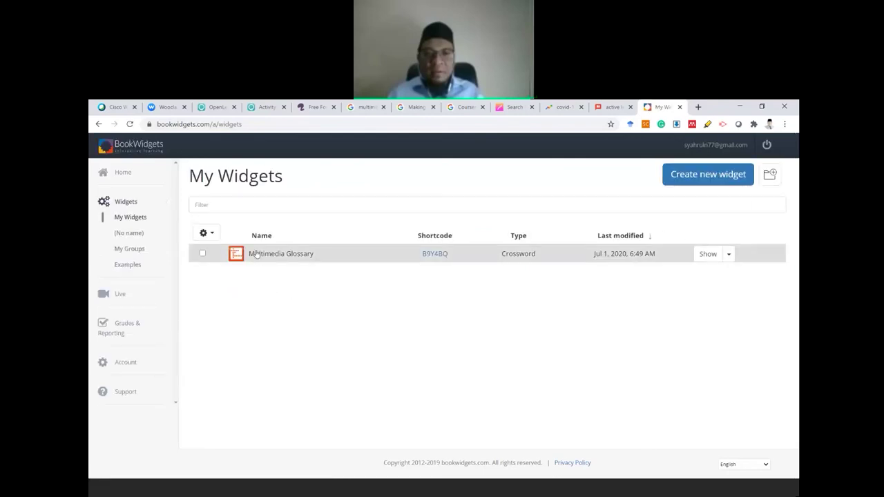
left_click(691, 181)
scroll(456, 351, "down", 2)
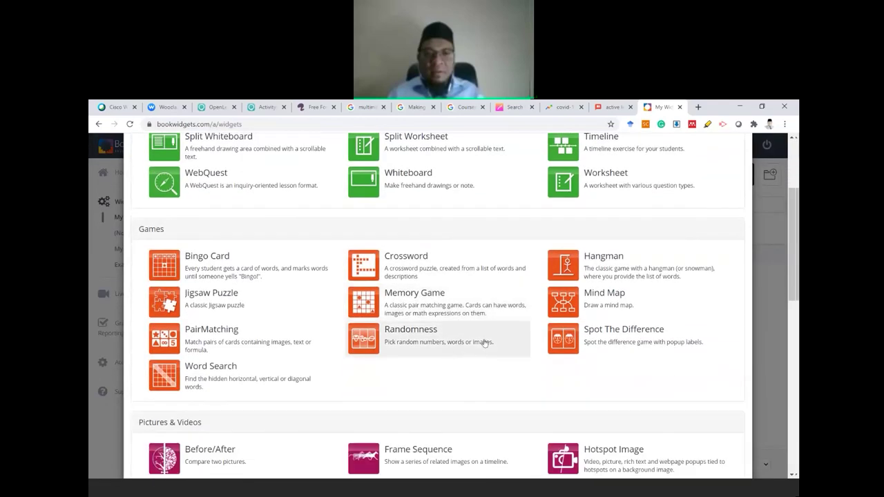
scroll(492, 352, "down", 1)
scroll(492, 352, "down", 1)
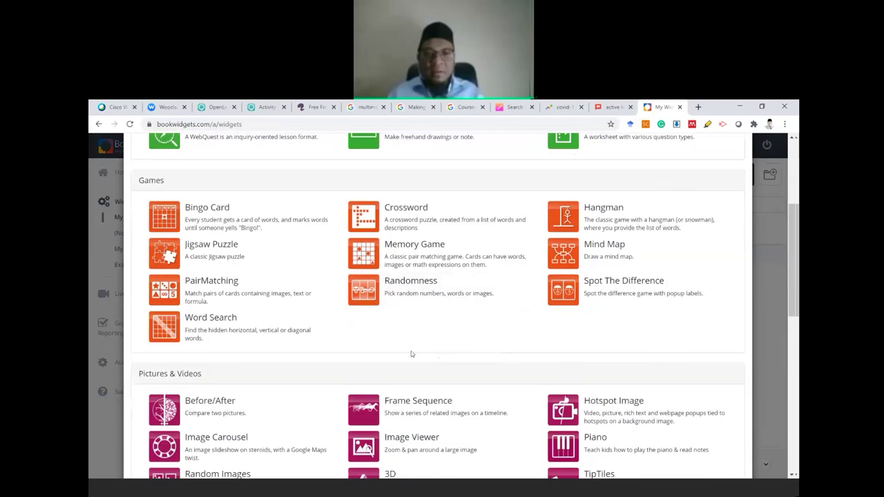
scroll(416, 356, "down", 2)
scroll(414, 357, "down", 1)
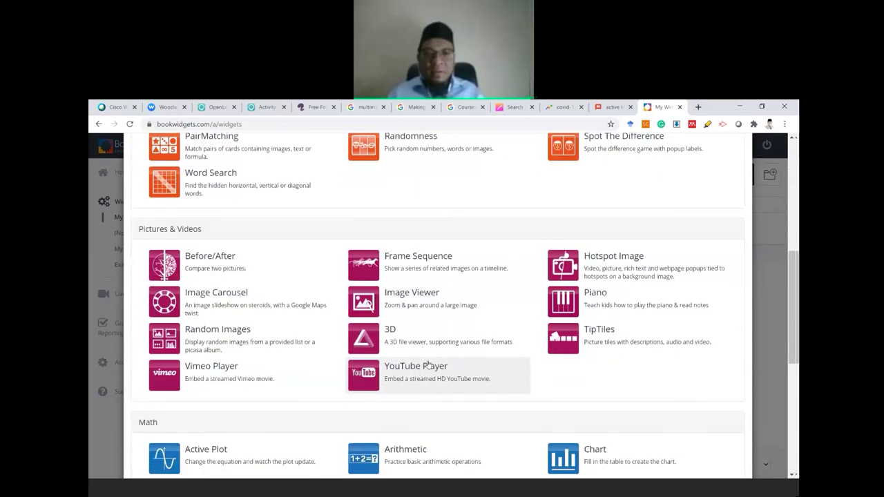
scroll(415, 355, "up", 3)
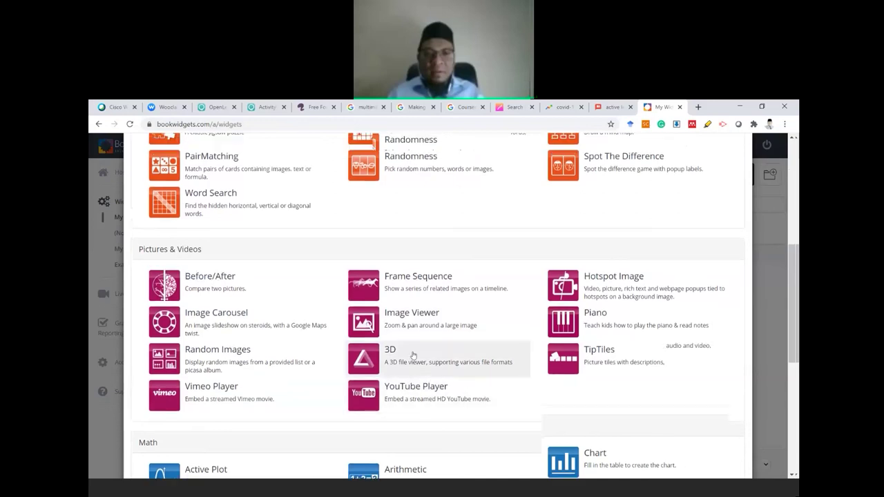
Step: Return to the OpenLearning activity page and browse the remaining Quiz widgets, including the submit and content widgets
left_click(215, 107)
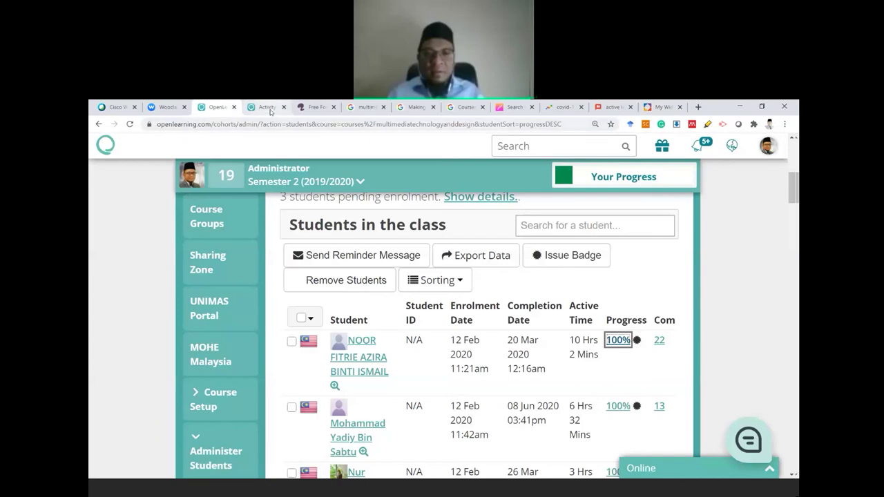
left_click(267, 108)
scroll(395, 324, "up", 2)
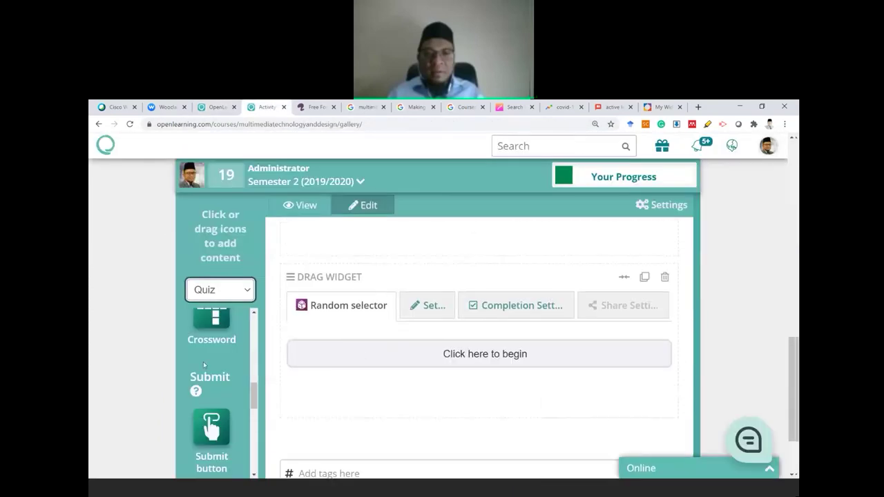
left_click_drag(254, 360, 266, 418)
scroll(235, 391, "down", 2)
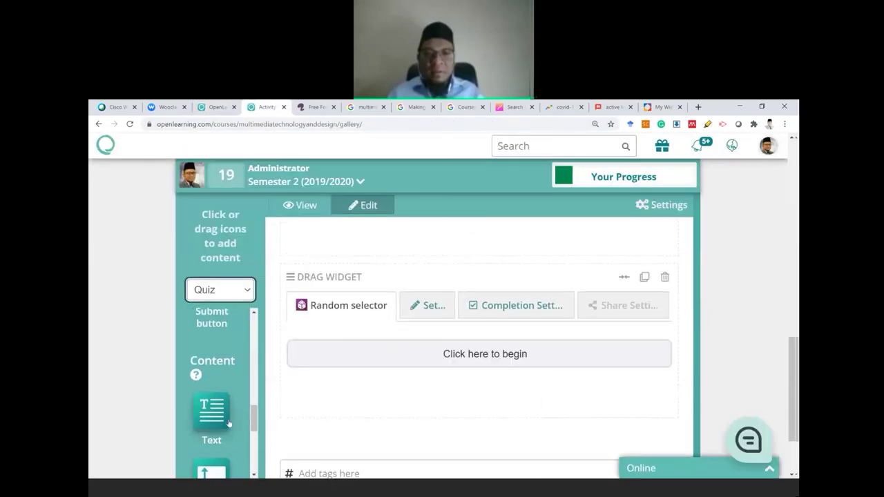
scroll(234, 413, "down", 3)
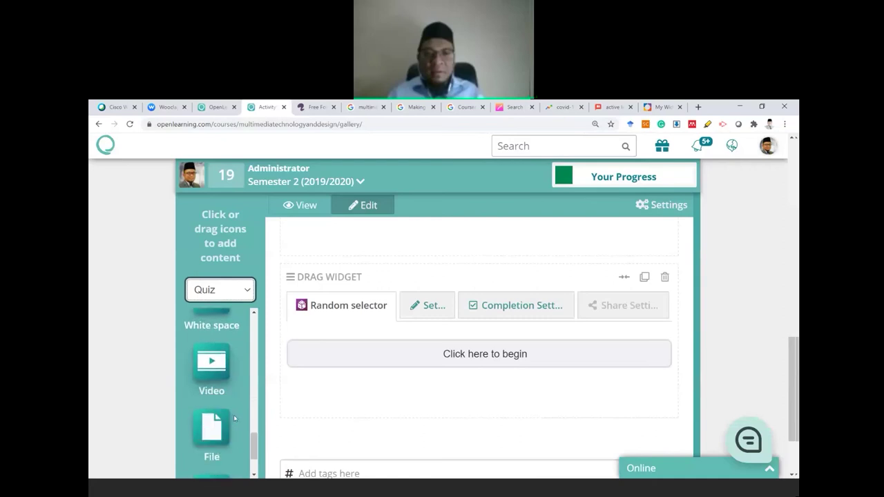
scroll(211, 415, "up", 3)
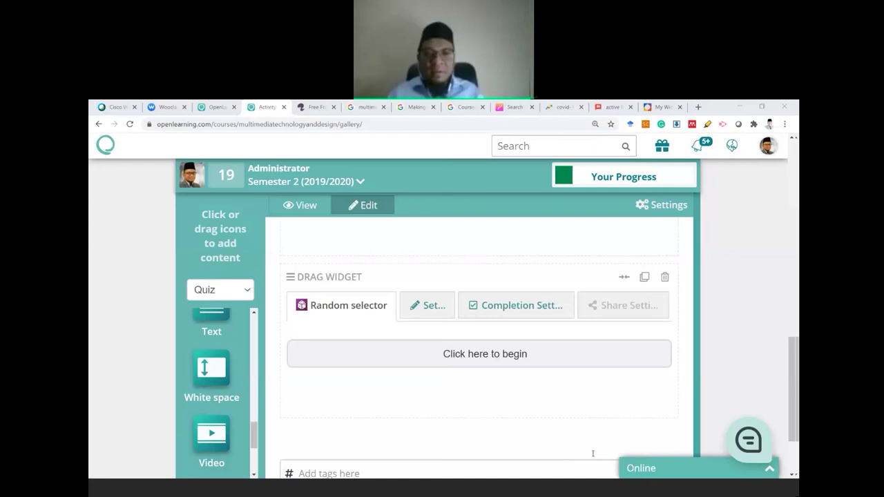
scroll(514, 447, "down", 1)
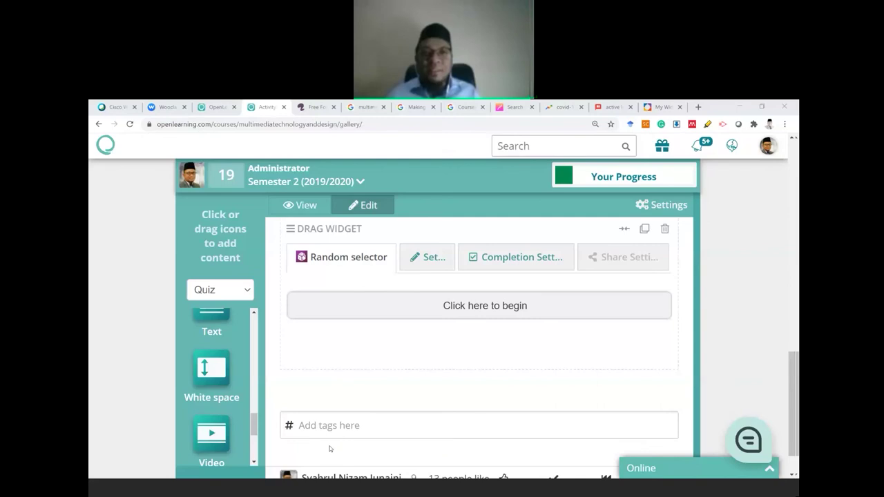
left_click_drag(254, 424, 252, 345)
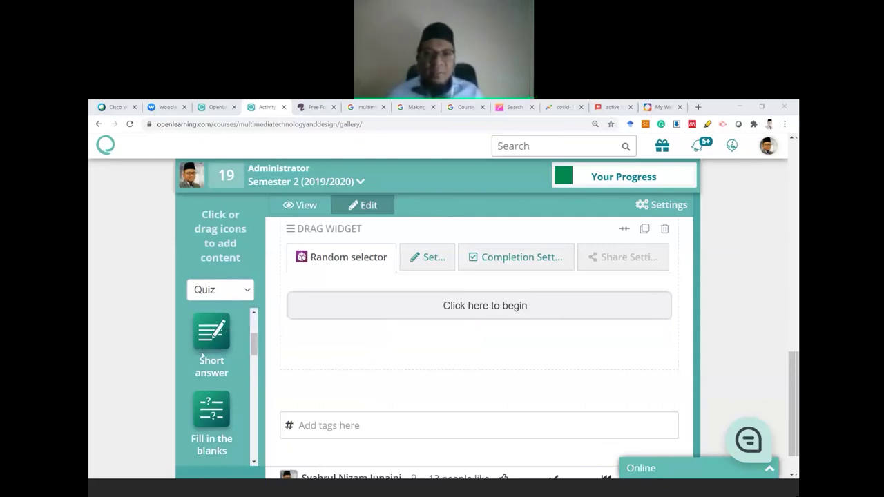
scroll(255, 344, "up", 2)
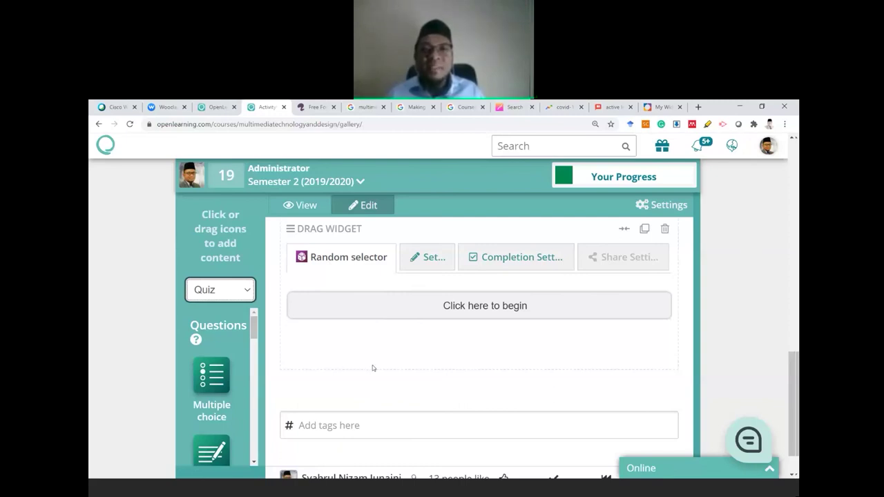
left_click(604, 470)
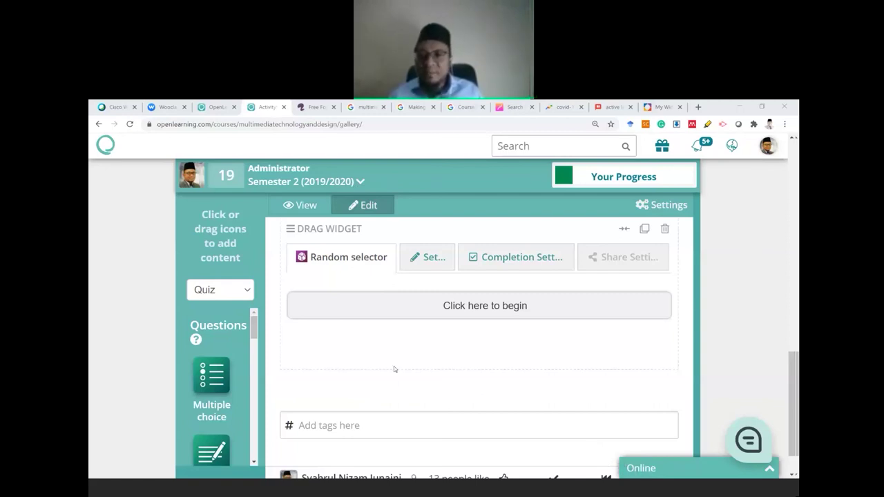
Step: Add a Multiple choice quiz widget to the activity page
left_click(212, 376)
left_click(375, 261)
scroll(366, 277, "up", 1)
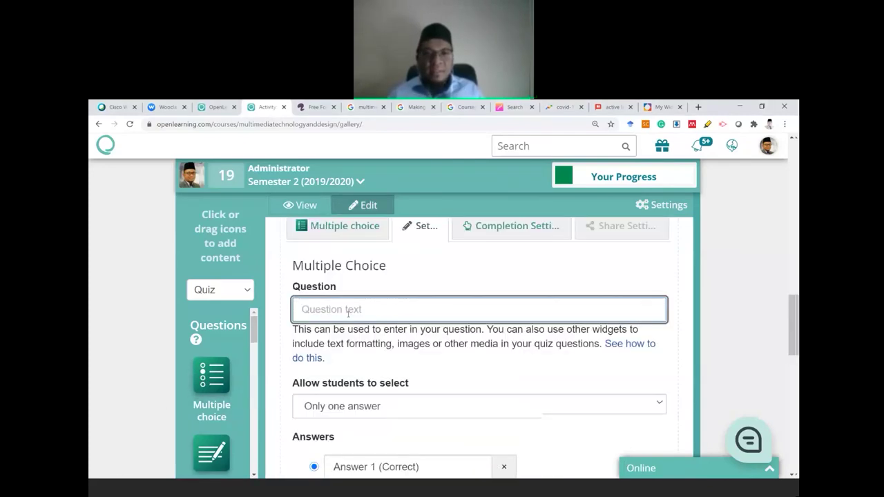
type("W")
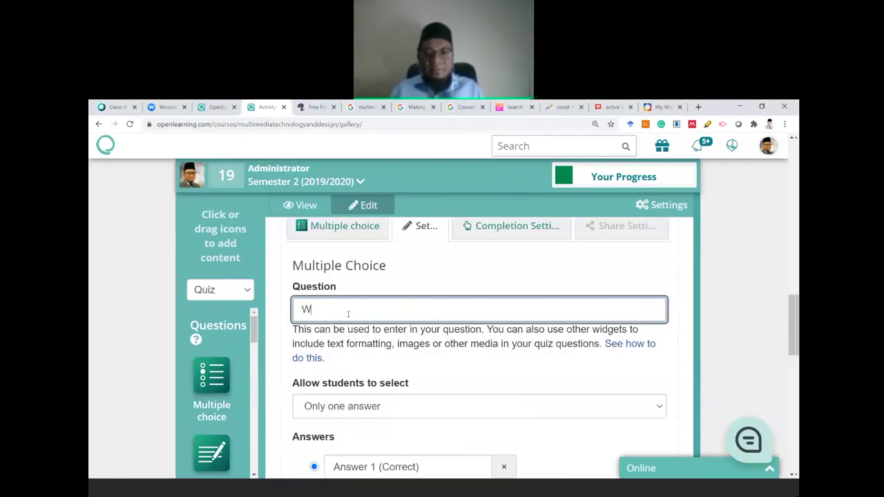
type("hat is")
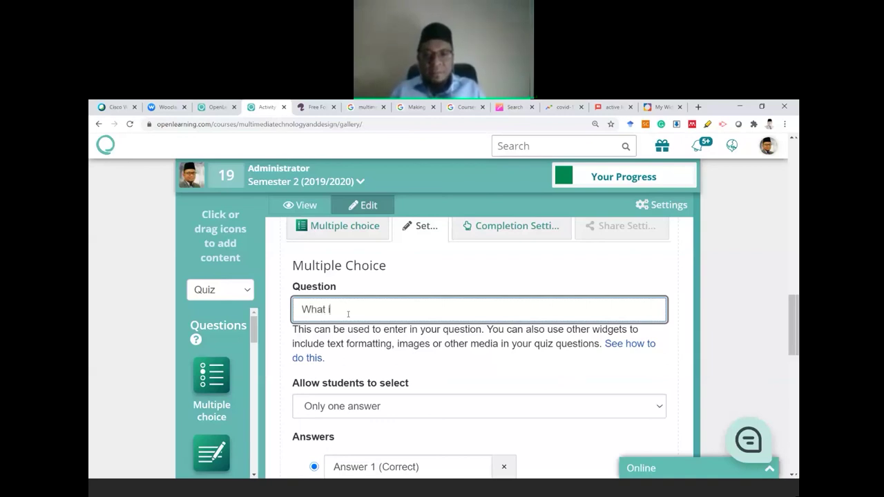
key("BackSpace")
key("BackSpace")
key("BackSpace")
key("BackSpace")
key("BackSpace")
key("BackSpace")
key("BackSpace")
key("BackSpace")
Step: Set the Multiple choice widget's question to "Find a example of multimedia product?"
type("Find ")
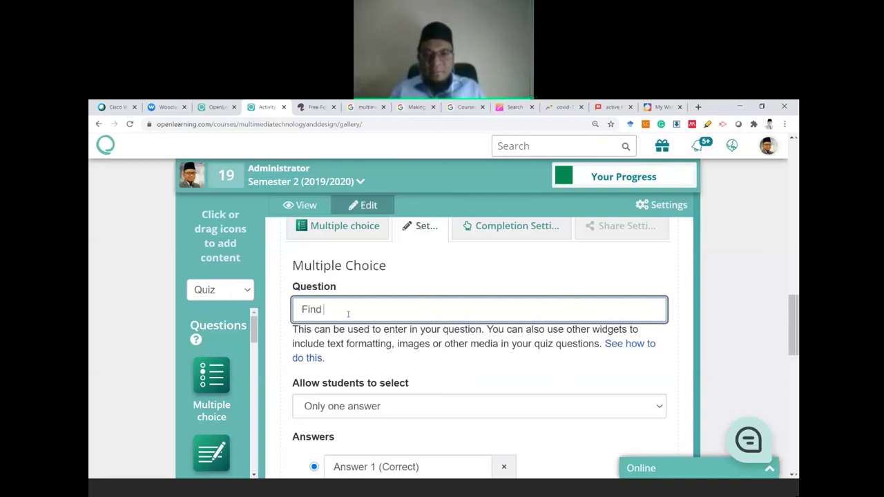
type("a examp")
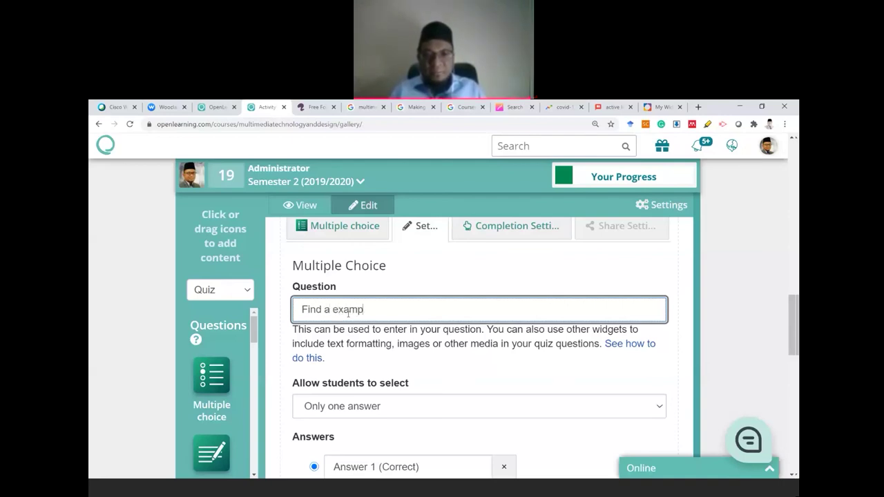
type("le of multimedia prod")
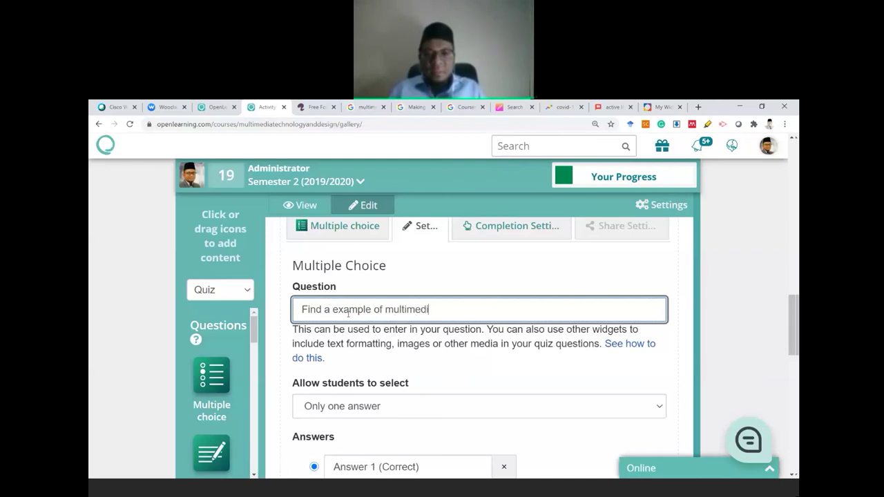
key("BackSpace")
type("duct?")
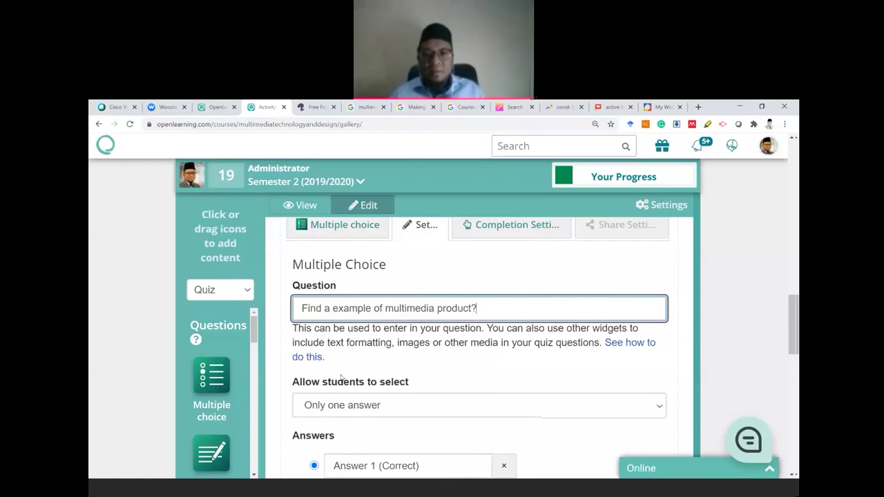
Step: Set the Multiple choice question to allow students to select multiple answers
scroll(414, 356, "down", 1)
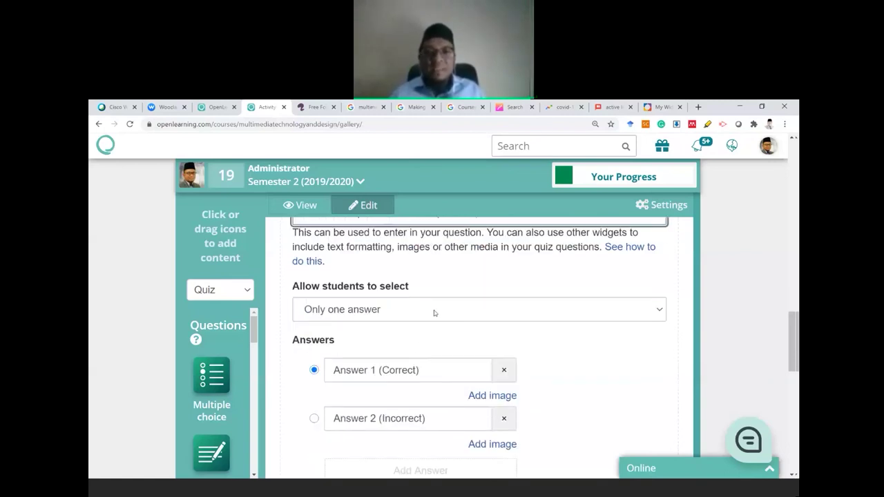
left_click(434, 312)
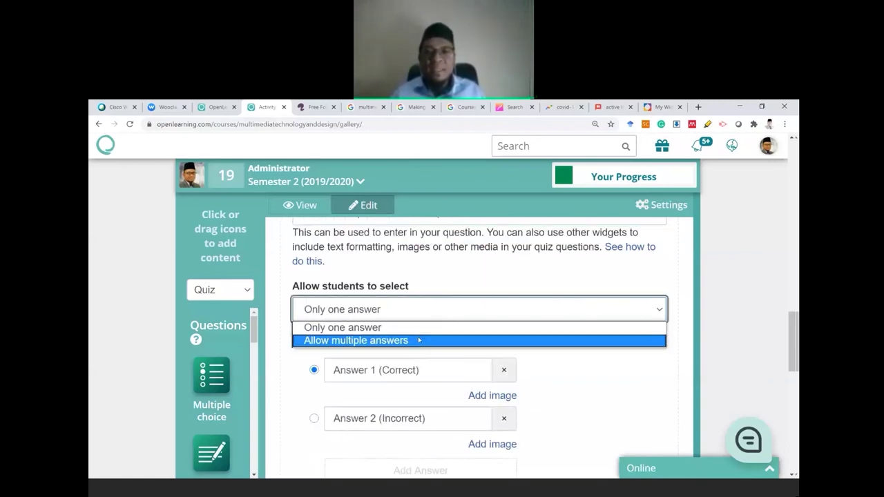
left_click(418, 341)
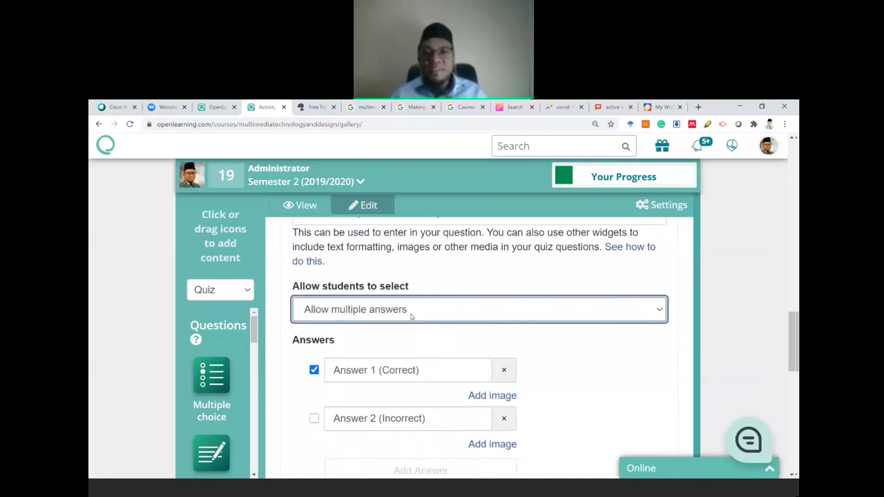
Step: Replace the first answer's placeholder text with "PowerPoint presentation"
scroll(404, 389, "down", 1)
left_click(359, 329)
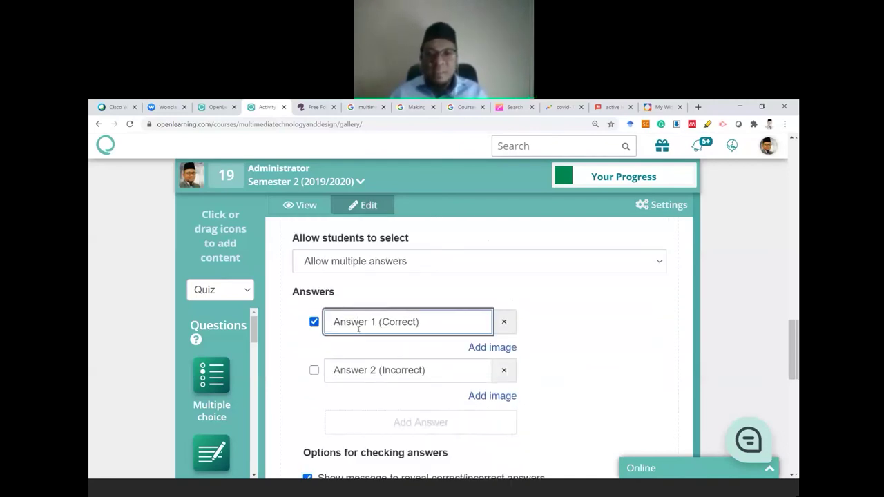
scroll(363, 321, "up", 2)
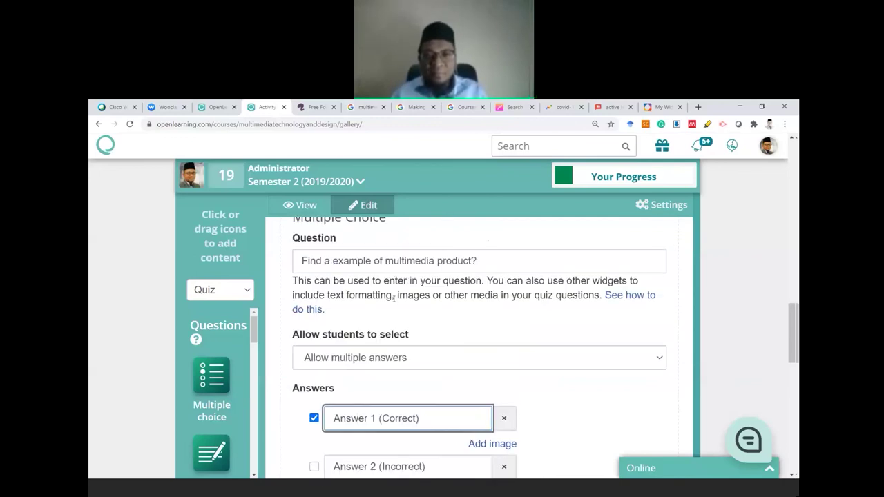
left_click(365, 418)
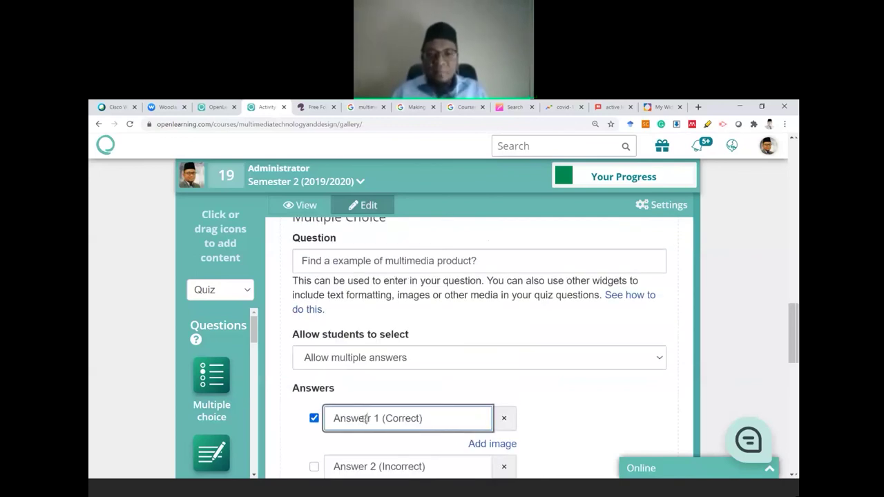
key("ctrl+a")
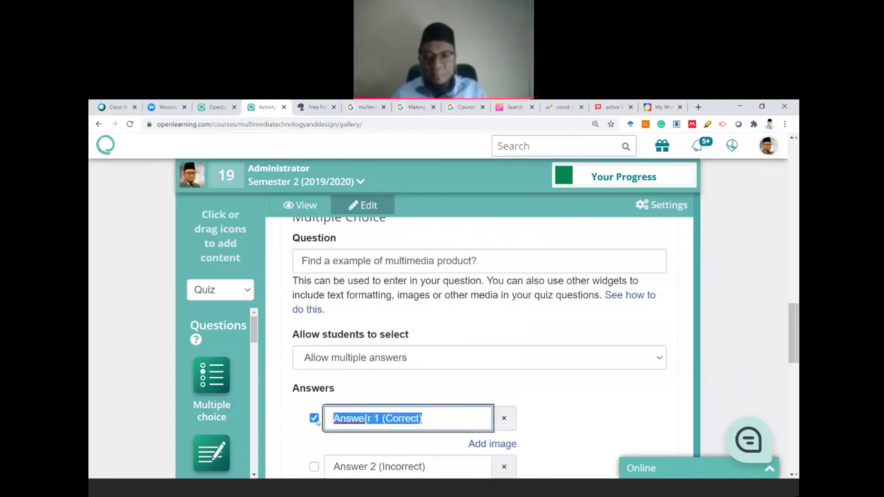
type("Powe")
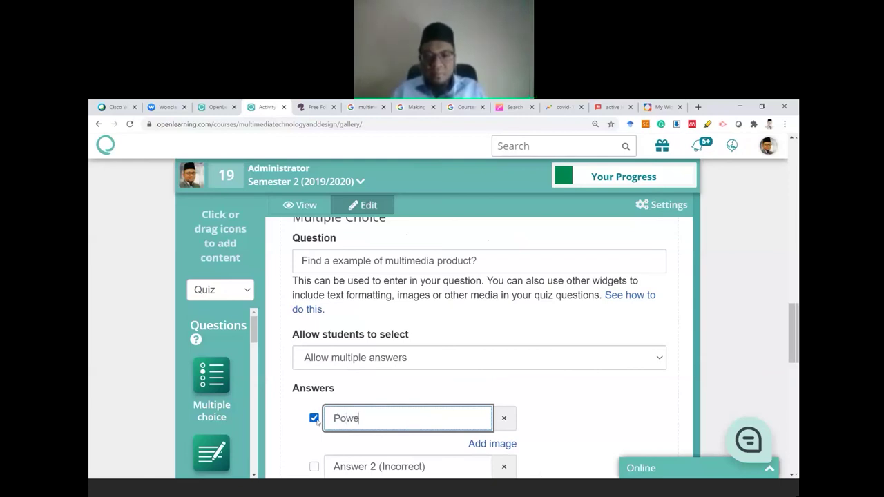
type("rPoin")
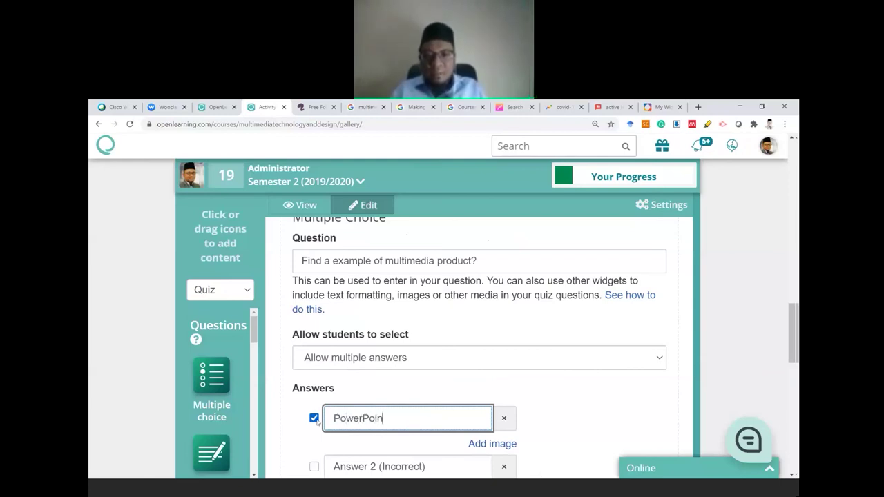
type("t presentation")
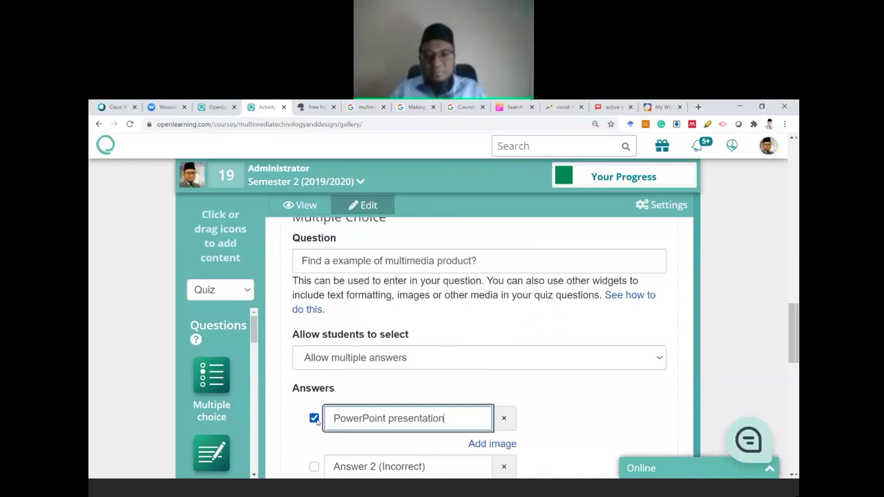
Step: Mark the second answer as correct and add two more blank answer fields to the question
scroll(332, 377, "down", 2)
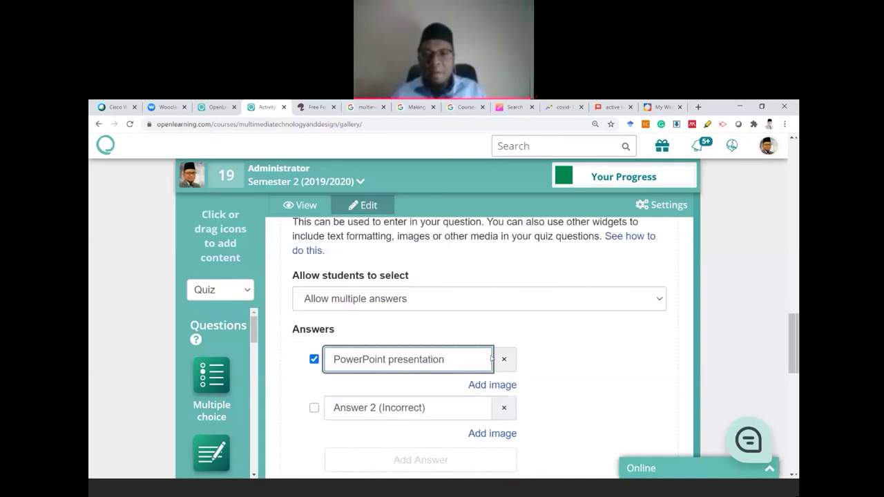
left_click(314, 370)
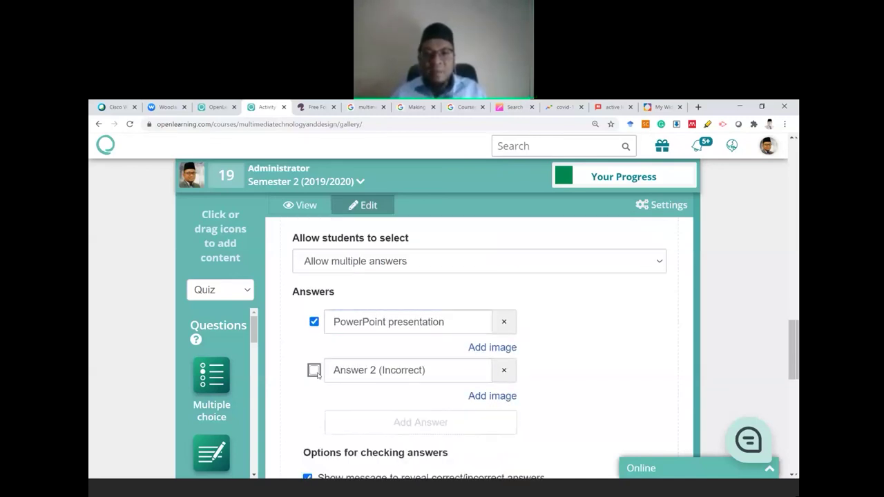
left_click(380, 371)
key("ctrl+a")
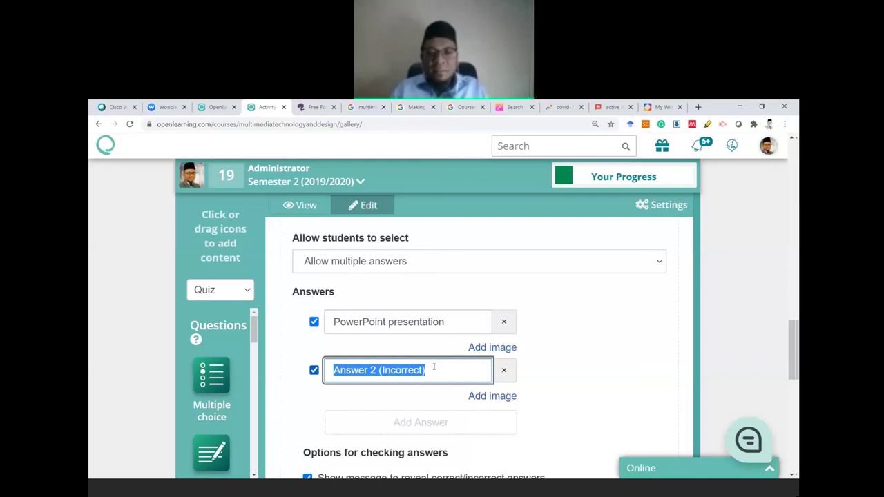
scroll(433, 369, "down", 1)
left_click(415, 374)
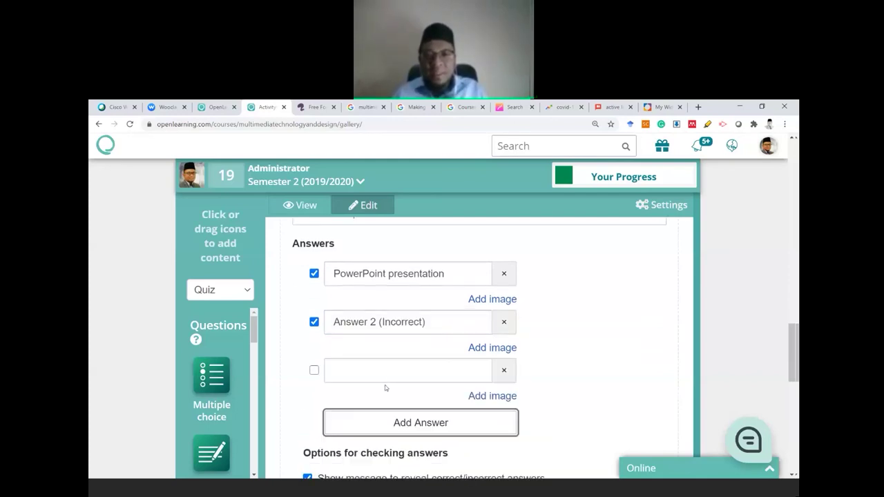
scroll(385, 388, "down", 1)
left_click(406, 374)
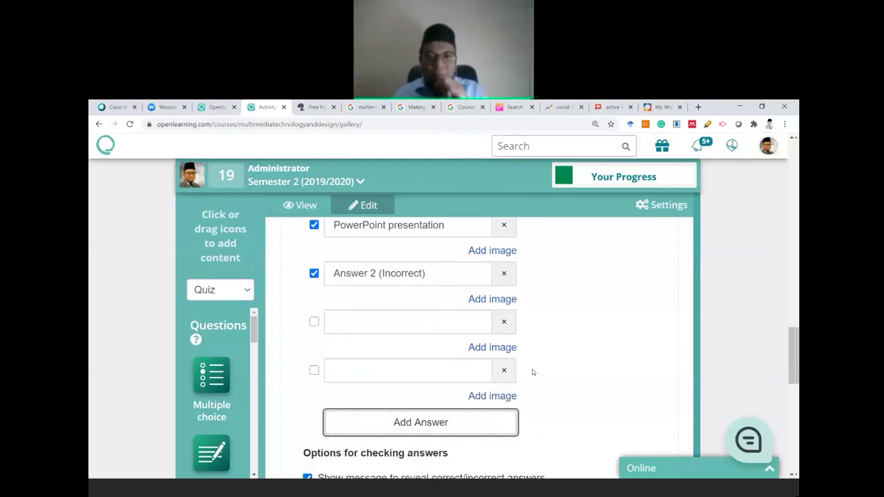
Step: Review the Multiple choice widget's question, its answer selection mode and its list of answers
scroll(533, 372, "up", 3)
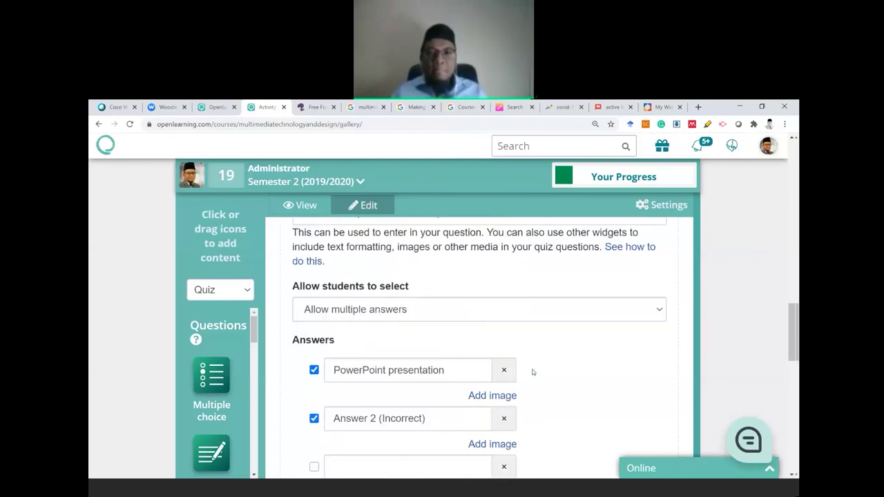
scroll(533, 373, "up", 2)
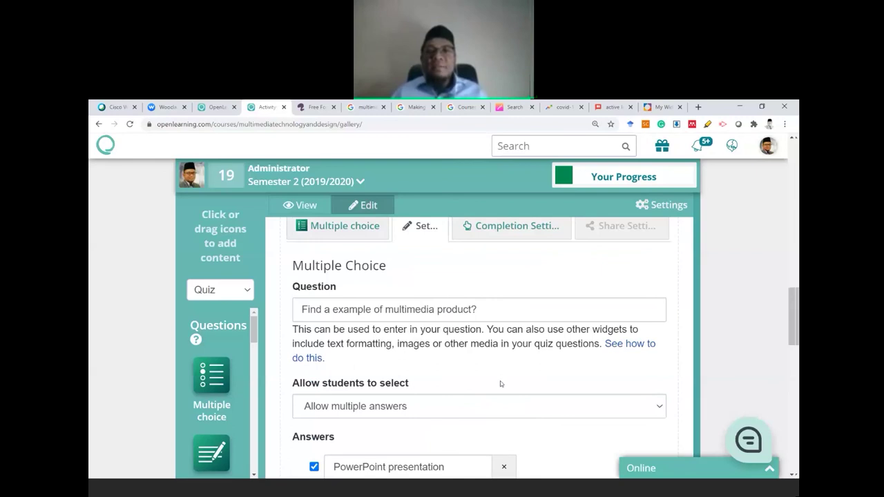
scroll(494, 384, "down", 2)
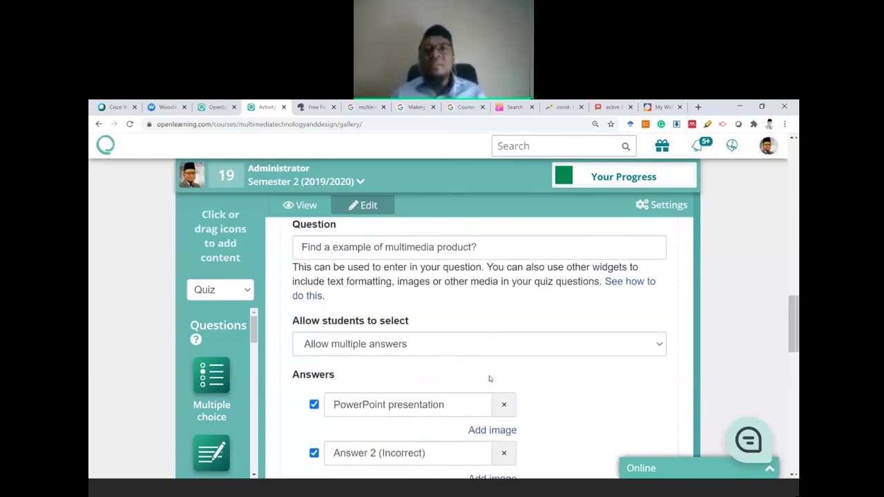
scroll(483, 377, "down", 2)
scroll(426, 363, "up", 2)
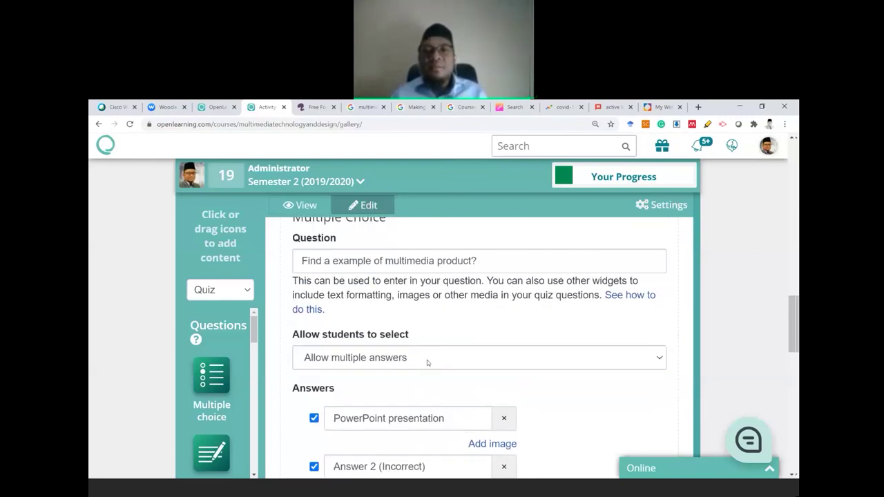
scroll(442, 363, "down", 3)
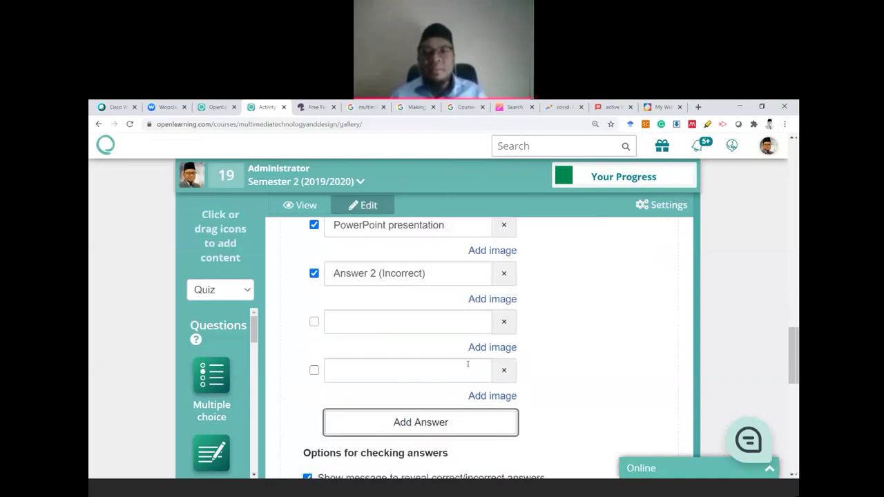
scroll(467, 364, "up", 1)
scroll(467, 363, "up", 3)
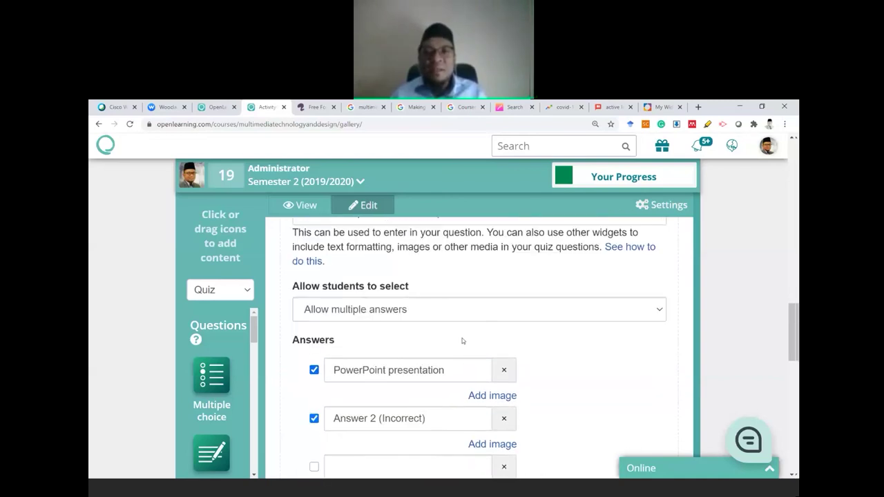
scroll(461, 342, "down", 1)
scroll(426, 355, "down", 2)
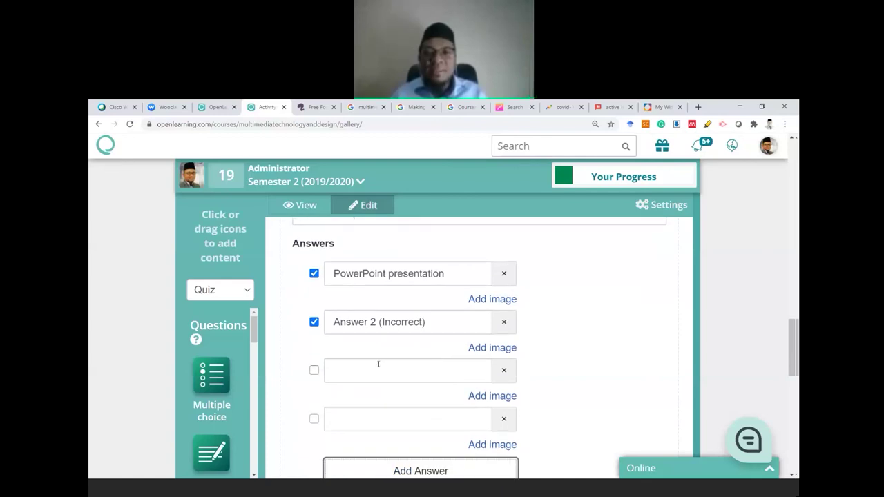
scroll(378, 364, "up", 3)
scroll(391, 371, "down", 2)
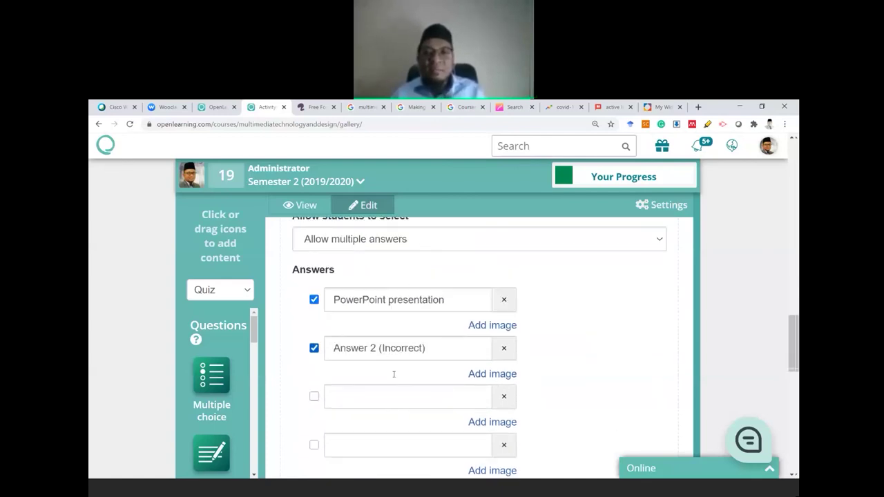
Step: Examine the options for checking answers, including the correct and incorrect messages, along with the answer list
scroll(394, 375, "down", 3)
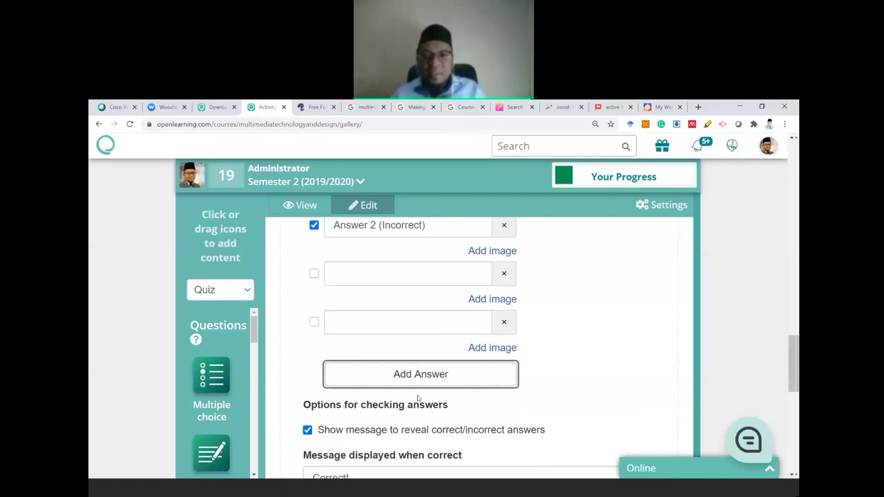
scroll(418, 398, "down", 1)
scroll(420, 398, "down", 2)
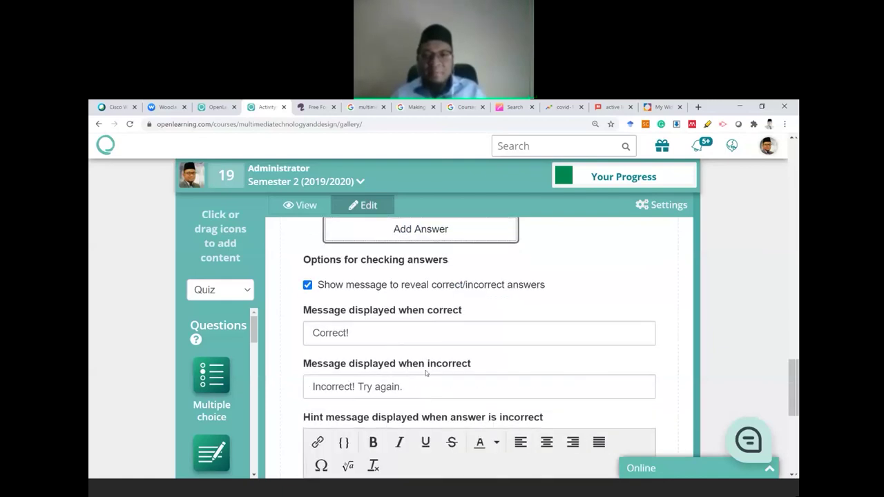
scroll(442, 360, "up", 2)
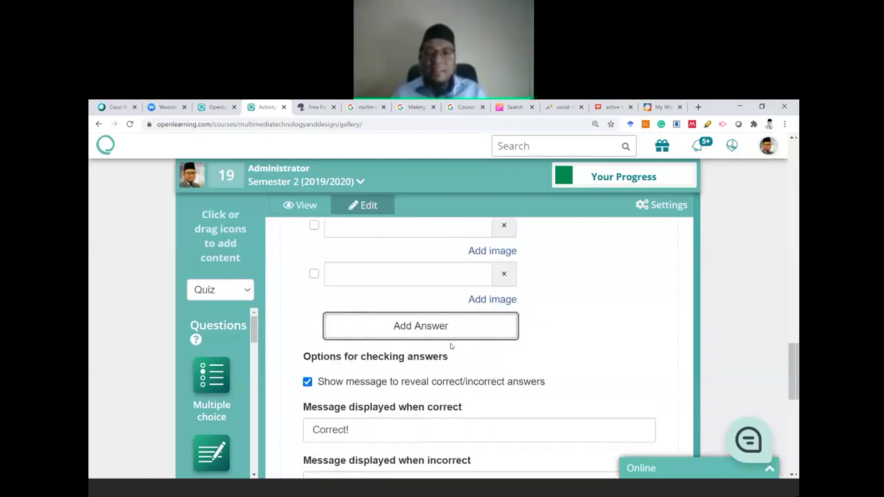
left_click(435, 326)
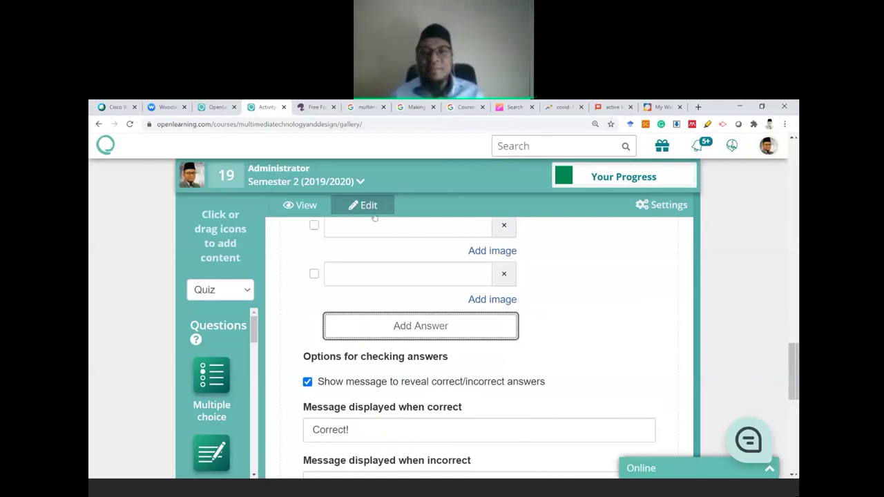
scroll(523, 356, "up", 2)
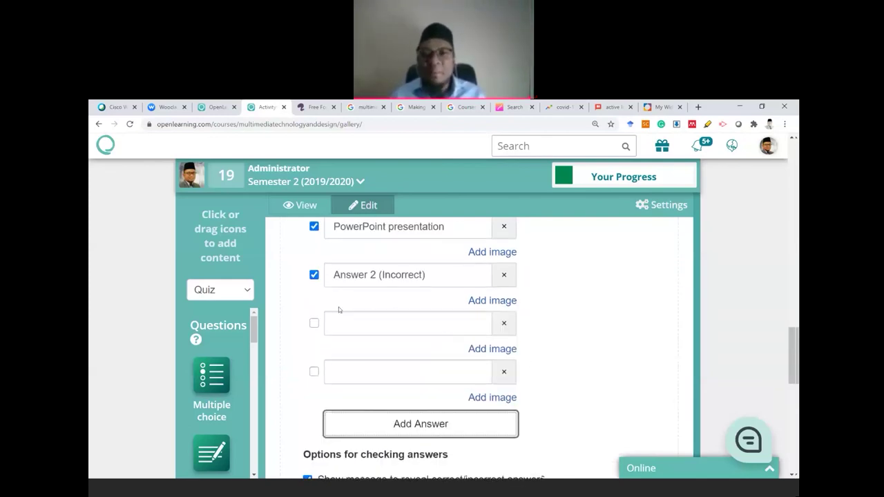
scroll(339, 307, "up", 3)
scroll(423, 357, "down", 2)
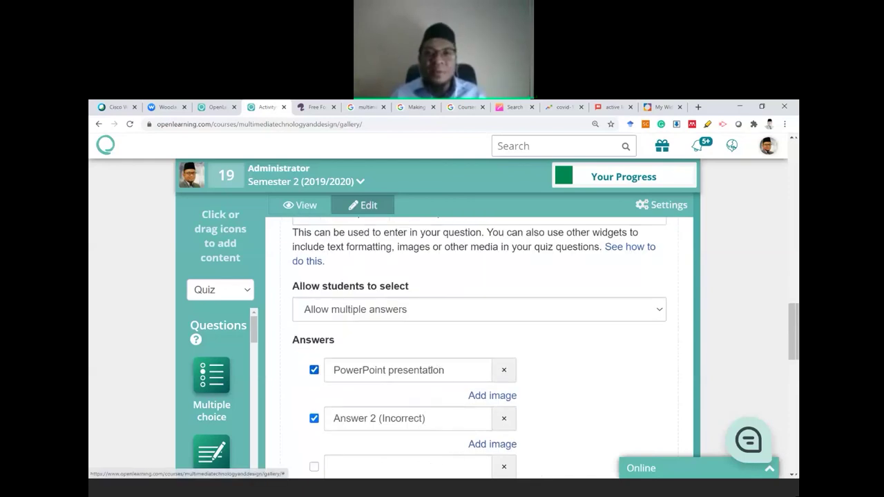
scroll(547, 413, "down", 2)
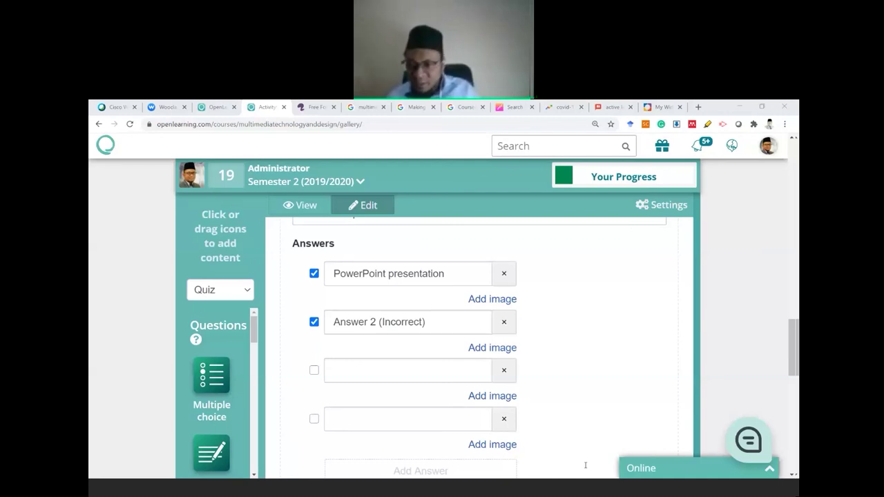
scroll(584, 356, "down", 2)
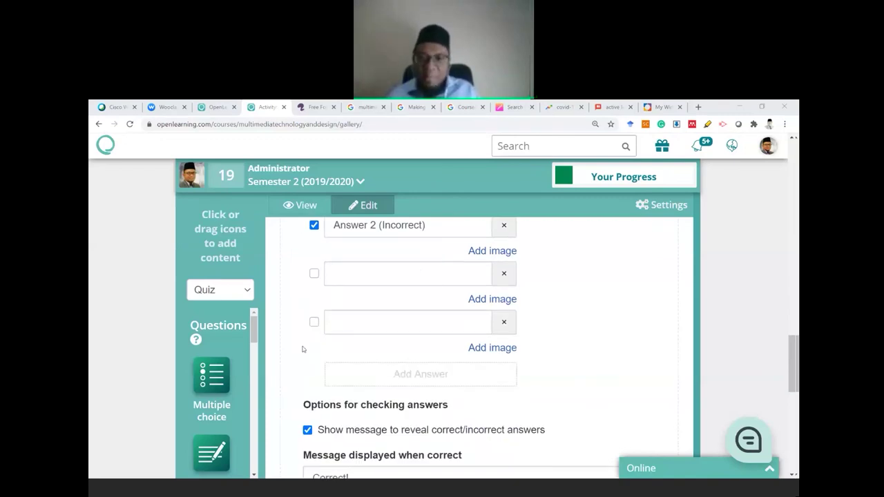
scroll(301, 350, "down", 1)
Step: Look through the Quiz widgets down to the submit and content groups, and switch the widget category to Advanced
scroll(202, 404, "down", 2)
scroll(207, 387, "down", 2)
scroll(214, 349, "down", 3)
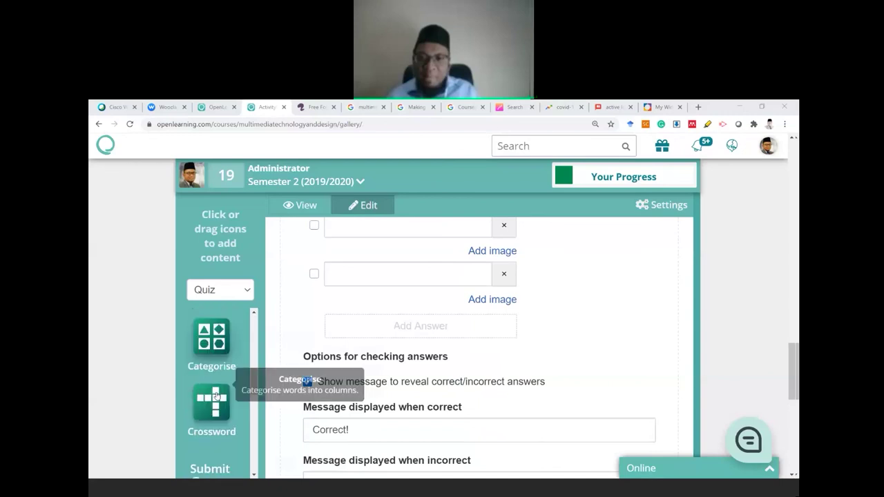
scroll(217, 398, "down", 2)
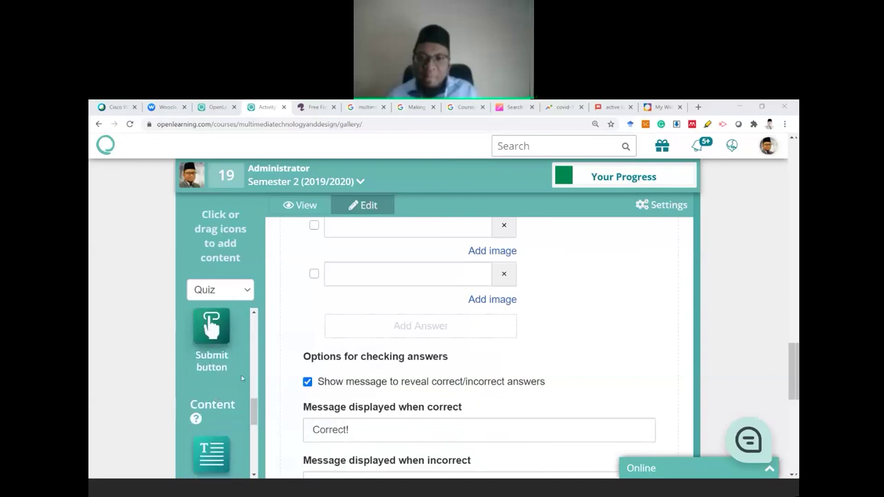
scroll(195, 326, "up", 1)
mouse_move(196, 326)
scroll(195, 326, "up", 1)
left_click(220, 289)
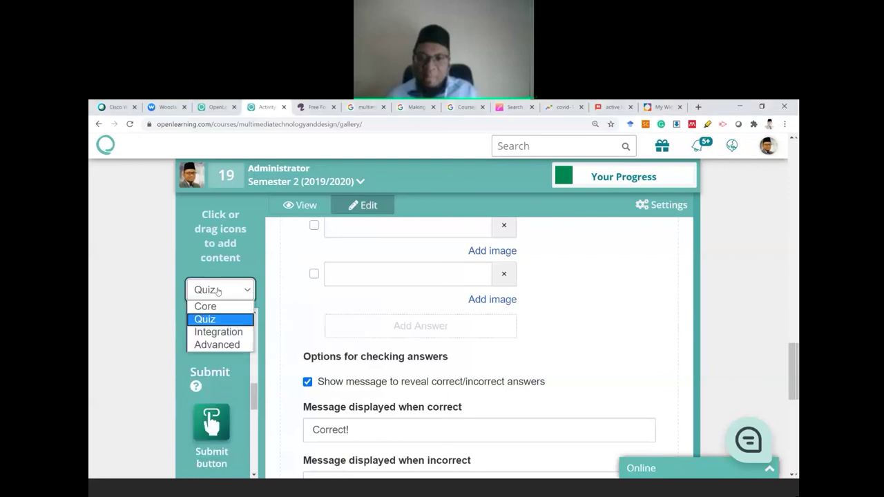
left_click(216, 345)
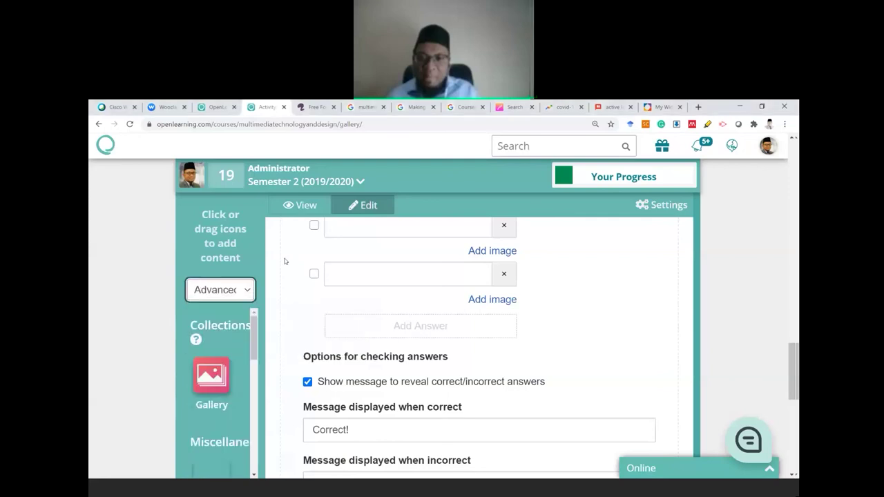
Step: Look through the Advanced widgets from Gallery down to Survey and Twitter, and return to the multiple choice answers
scroll(211, 384, "down", 2)
scroll(218, 390, "down", 1)
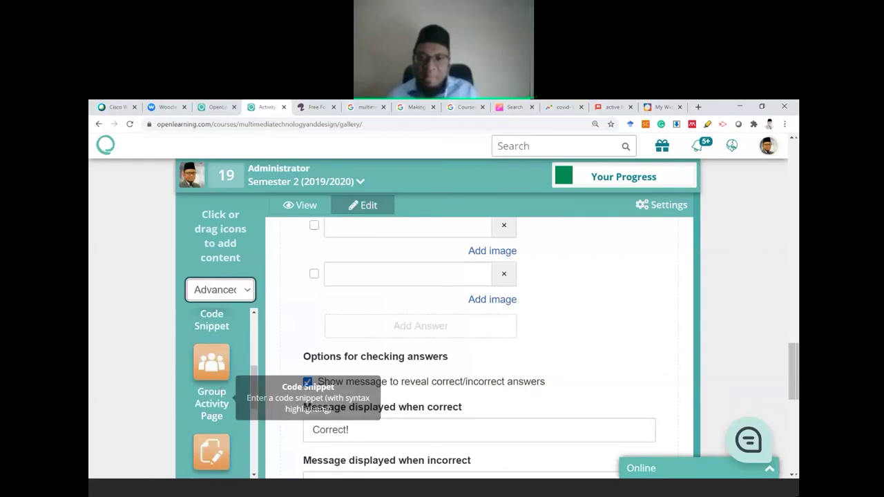
scroll(221, 397, "down", 2)
scroll(232, 411, "down", 1)
scroll(233, 408, "down", 2)
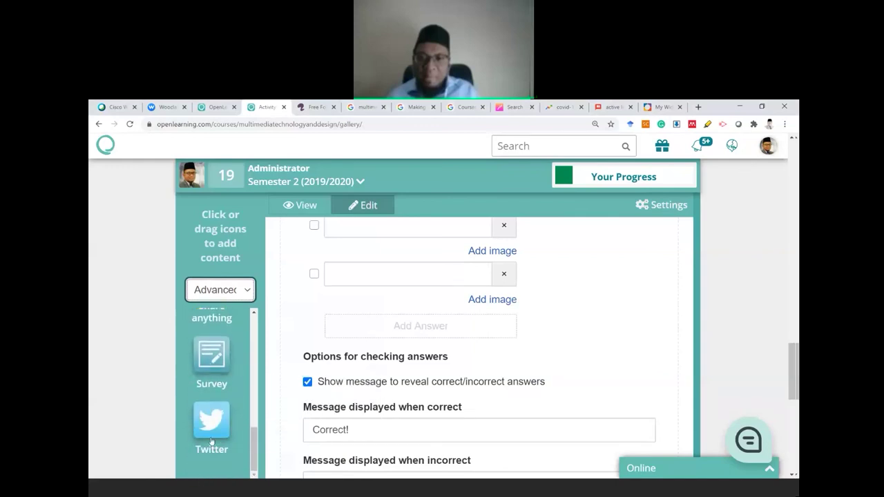
left_click_drag(254, 455, 266, 335)
scroll(277, 277, "up", 5)
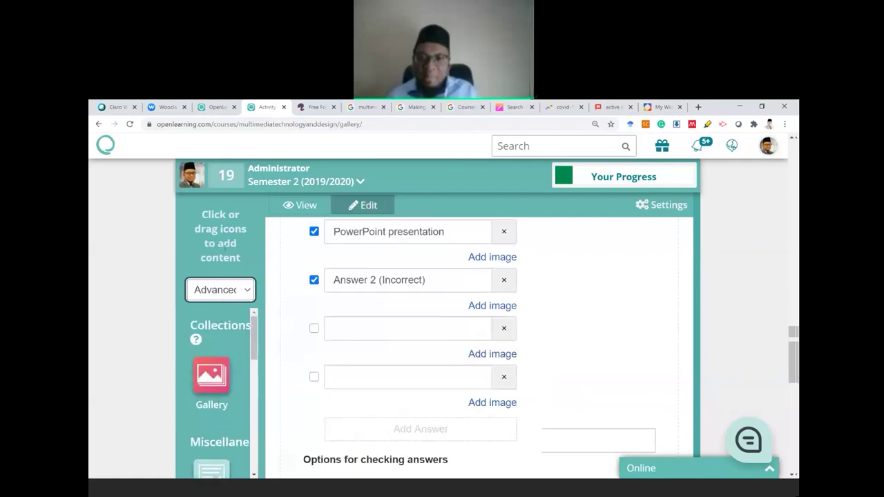
Step: Go to the course's student administration page and open its Learning Activities with the unit list
left_click(218, 107)
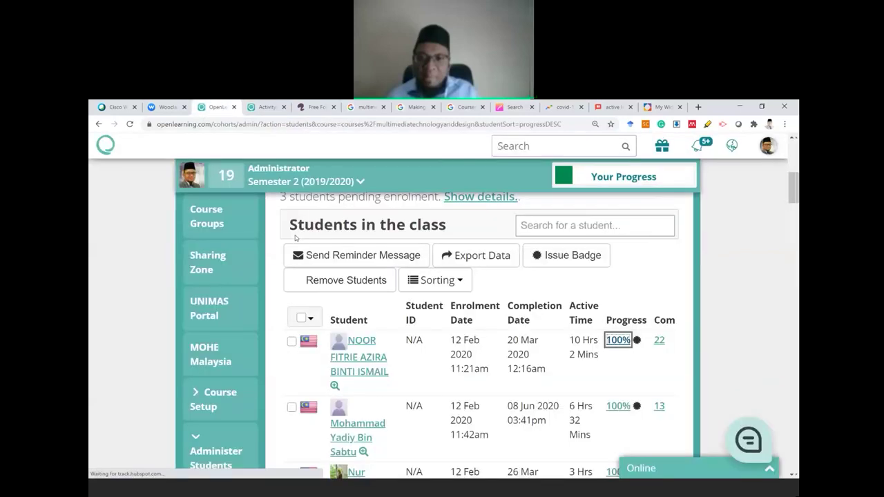
scroll(191, 287, "up", 2)
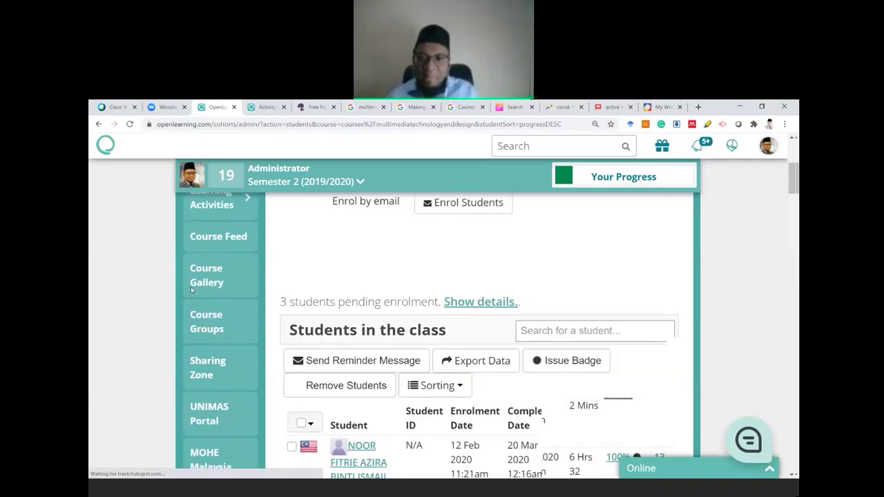
left_click(247, 238)
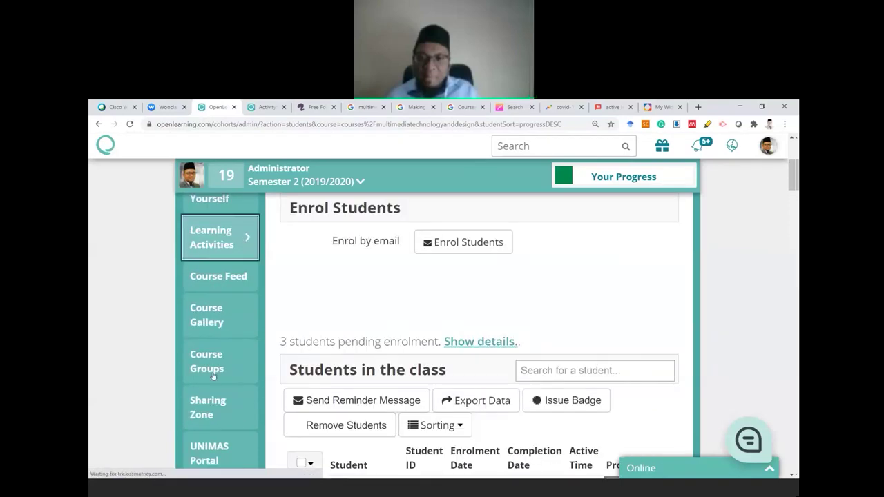
scroll(216, 377, "down", 2)
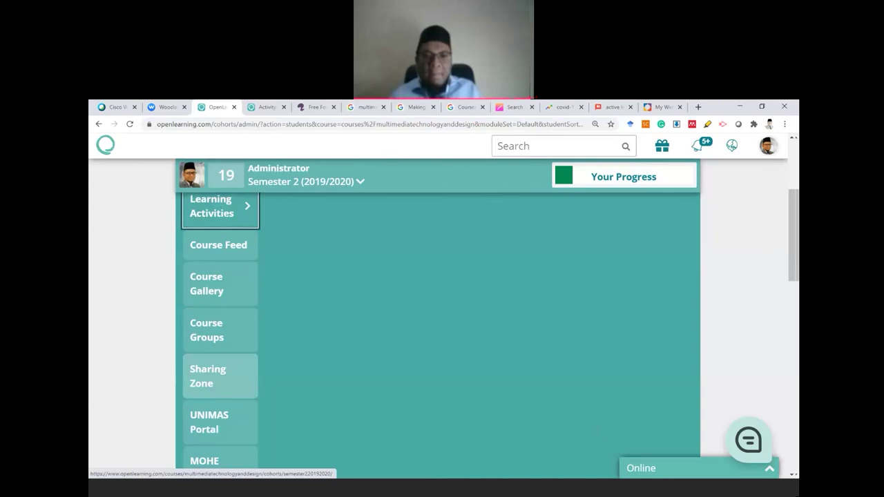
scroll(560, 399, "up", 2)
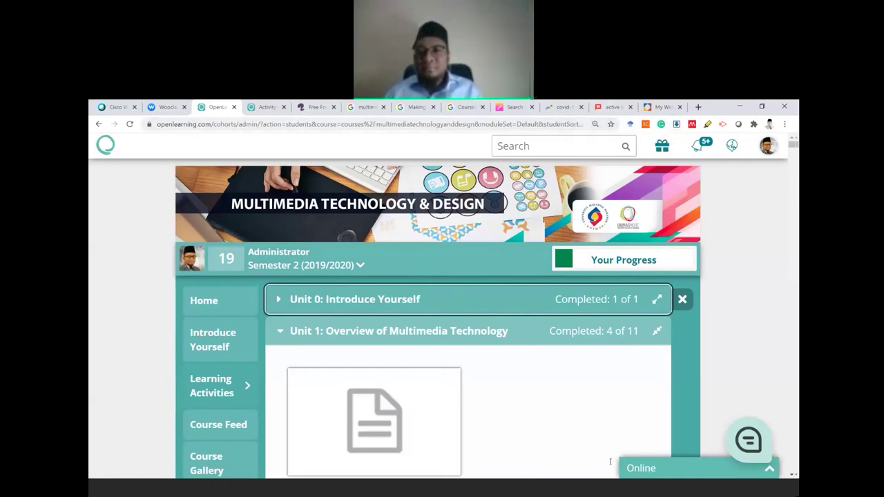
Step: Switch to the Font Squirrel website and look over its address and the featured free fonts
left_click(314, 107)
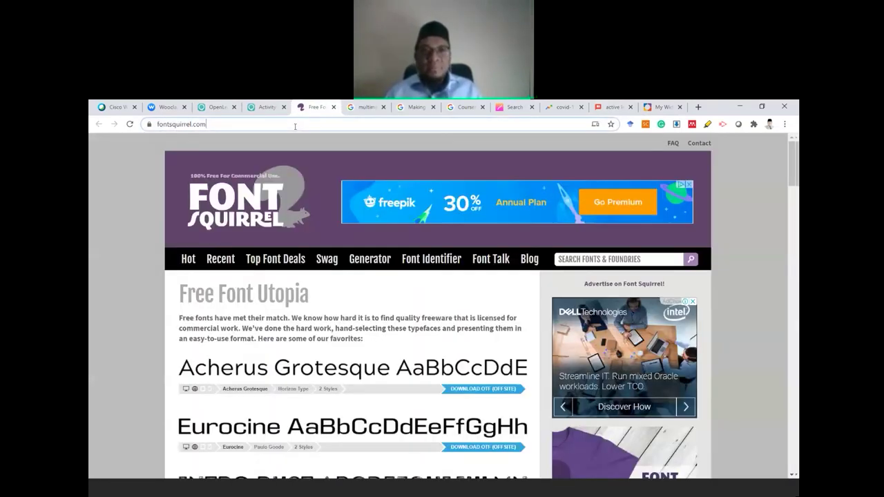
left_click(295, 127)
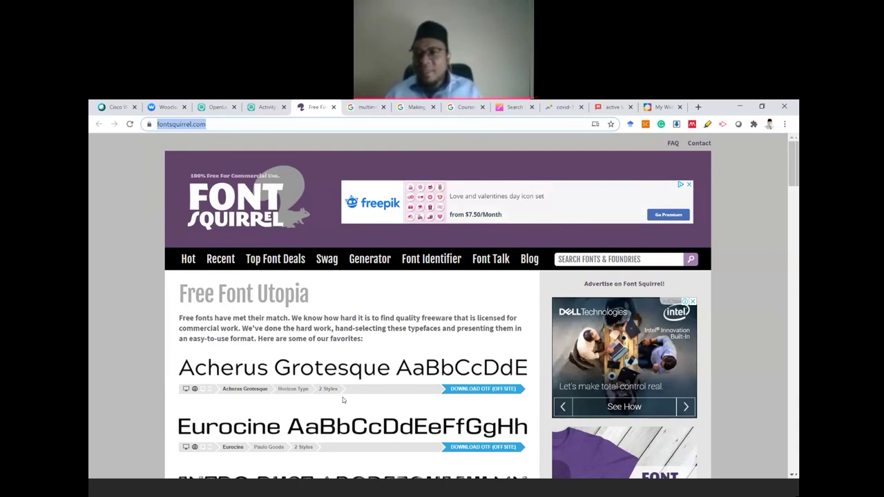
scroll(343, 397, "down", 2)
scroll(349, 406, "down", 1)
scroll(354, 407, "up", 3)
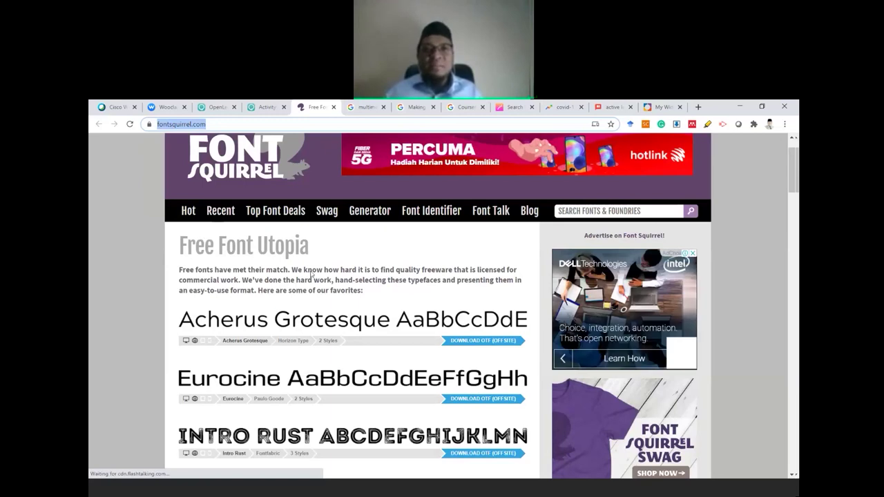
scroll(311, 275, "up", 1)
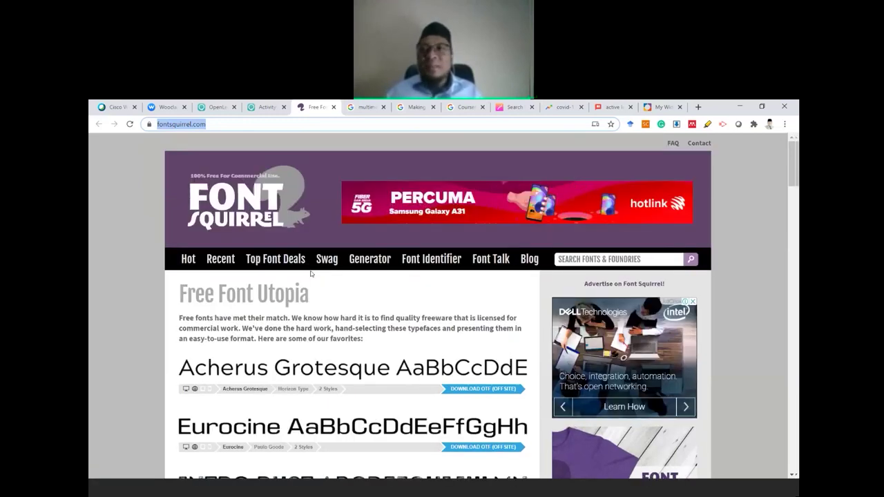
left_click(265, 107)
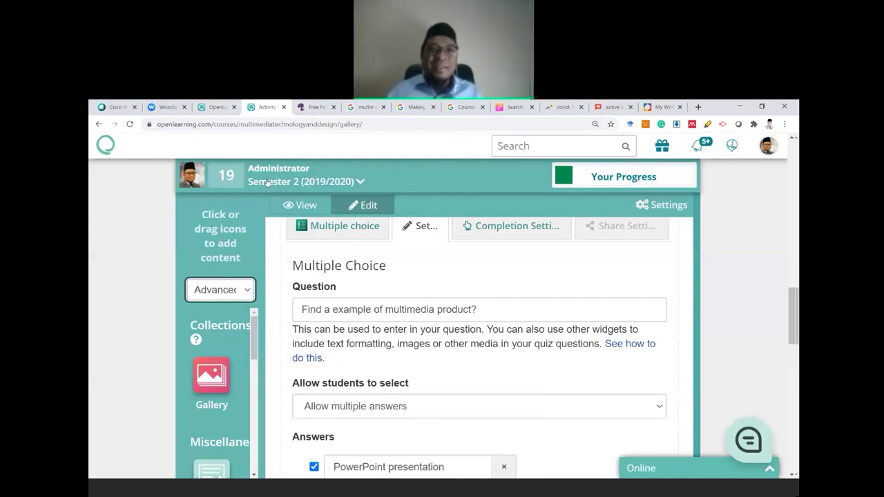
left_click(221, 109)
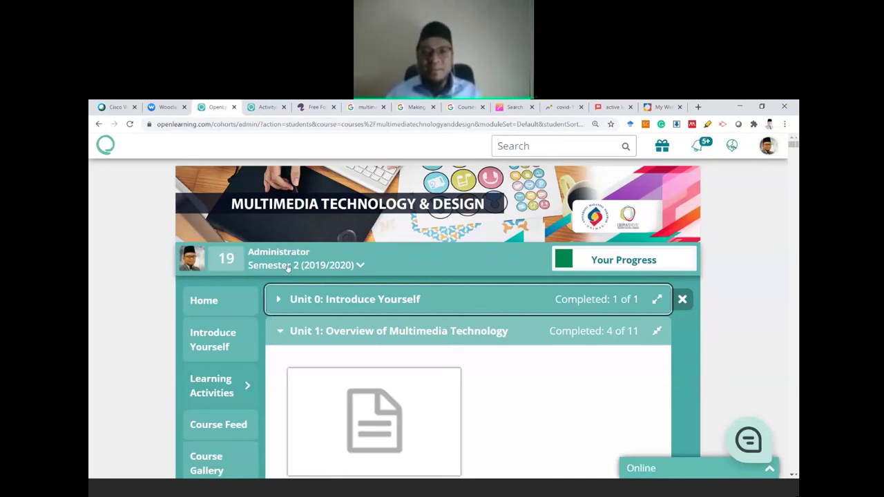
left_click(268, 107)
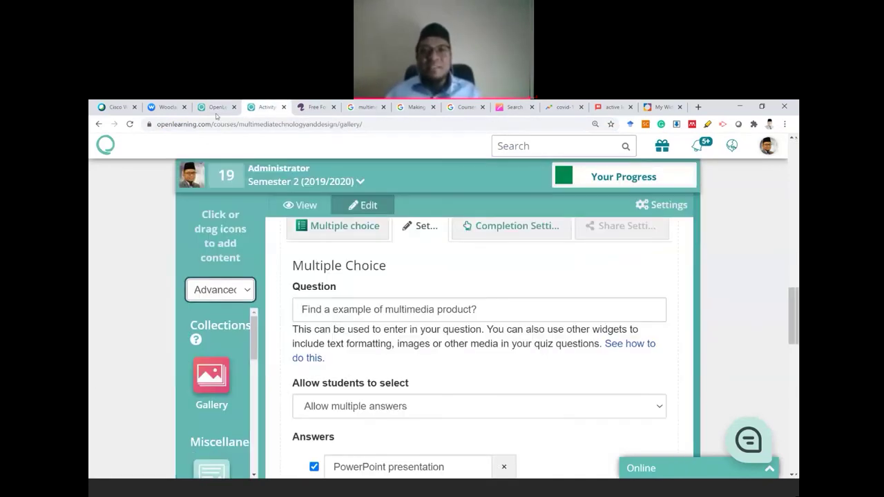
left_click(217, 108)
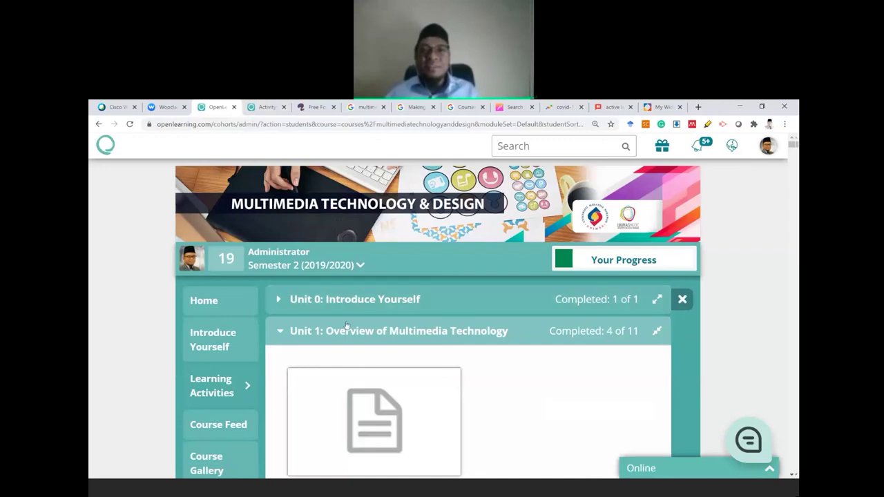
left_click(267, 108)
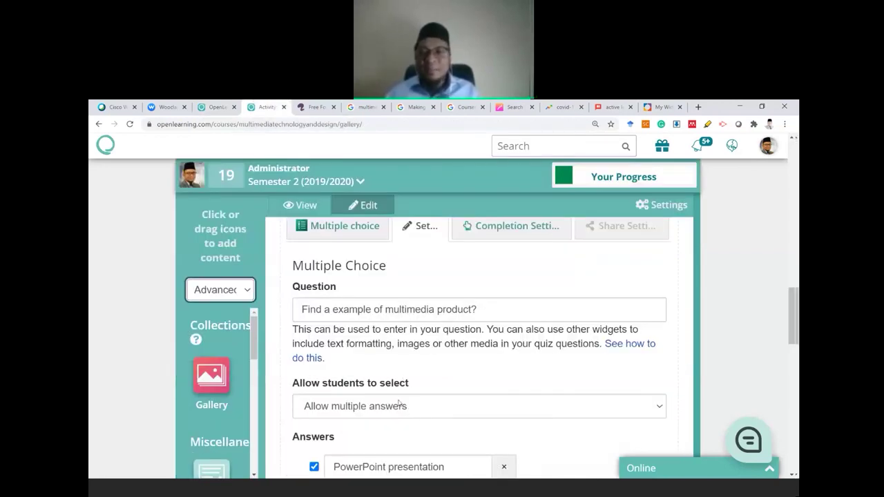
Step: Return to the course's Learning Activities and look through the Unit 1 pages and the course menu down to Administer Students
left_click(218, 108)
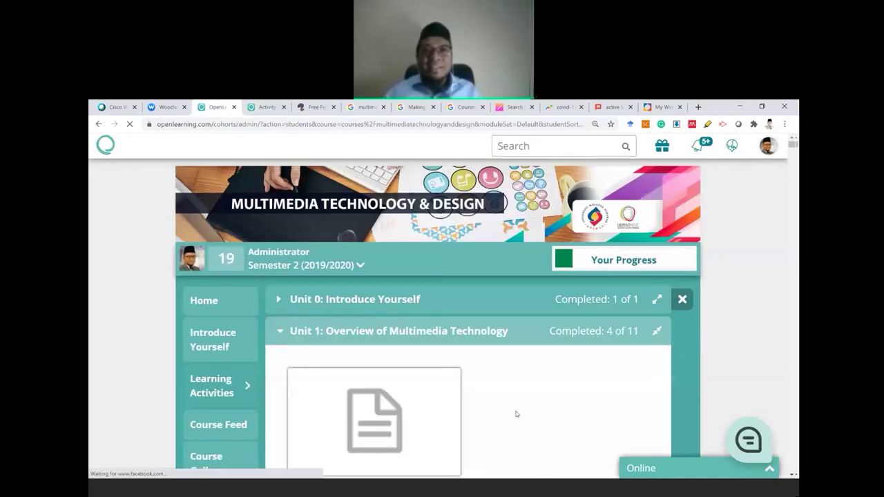
scroll(141, 409, "down", 2)
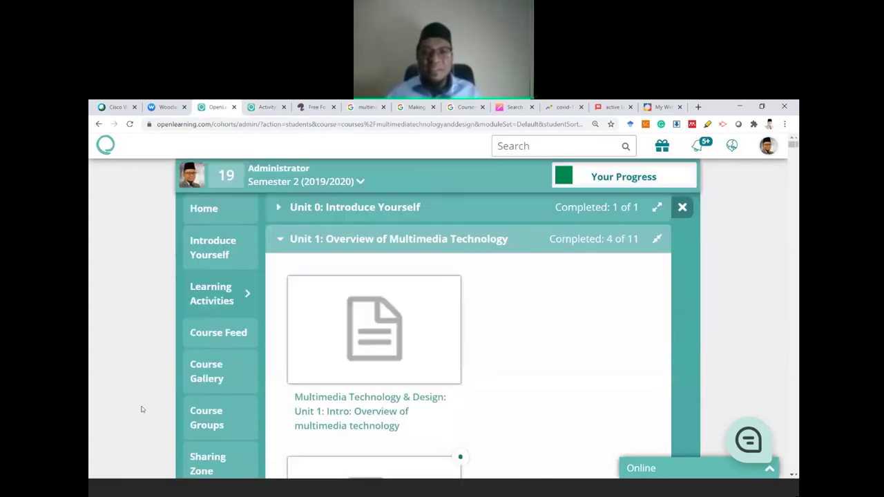
scroll(141, 410, "down", 1)
scroll(158, 406, "down", 3)
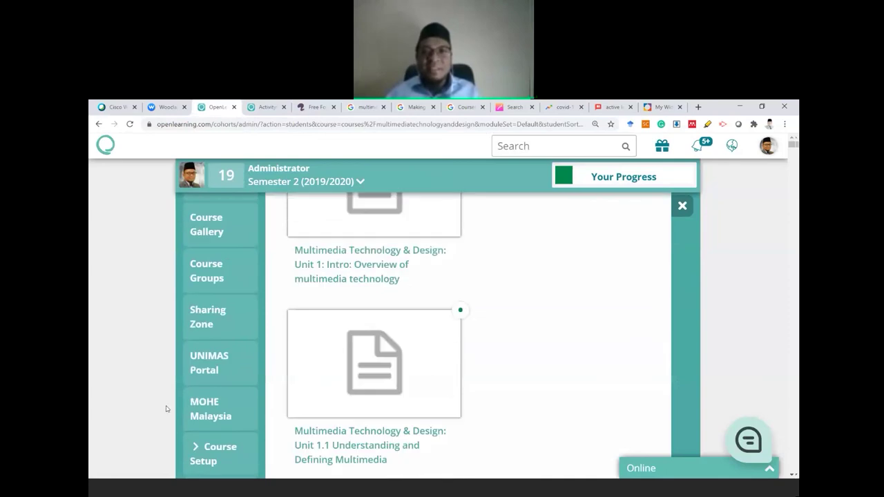
scroll(173, 407, "down", 2)
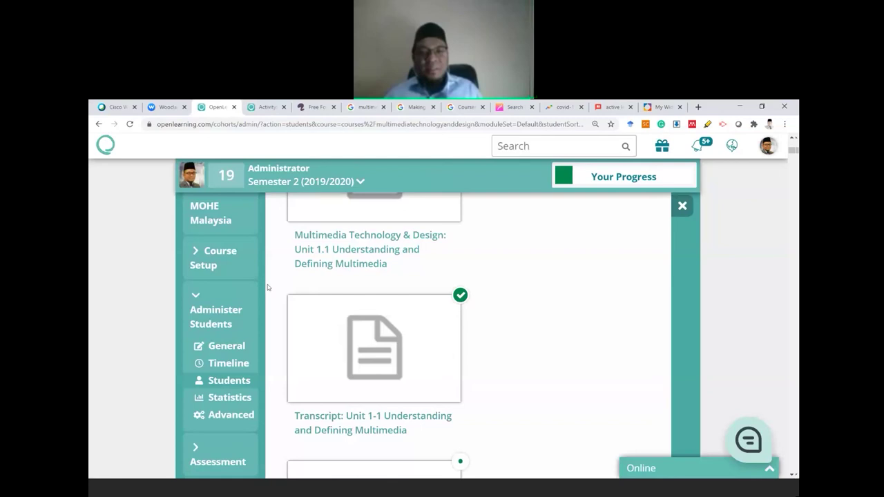
Step: Open youtube.com in a new browser tab
left_click(698, 107)
left_click(216, 125)
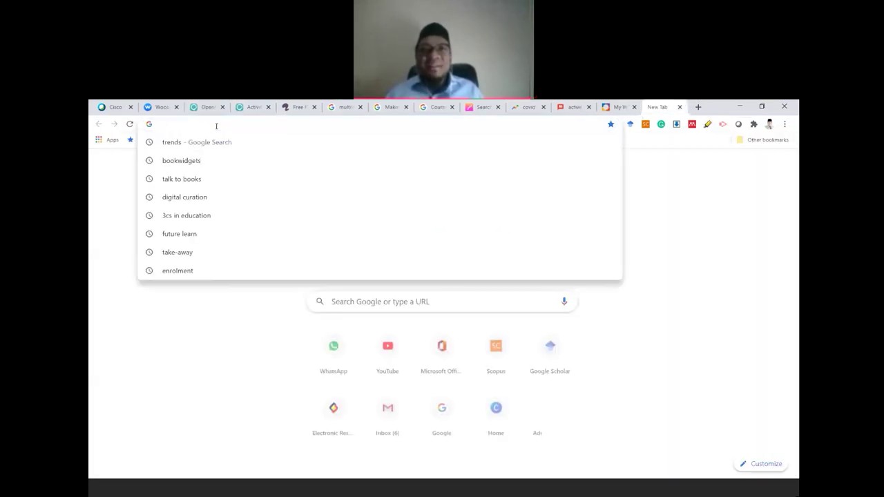
type("youtube.com")
key("Return")
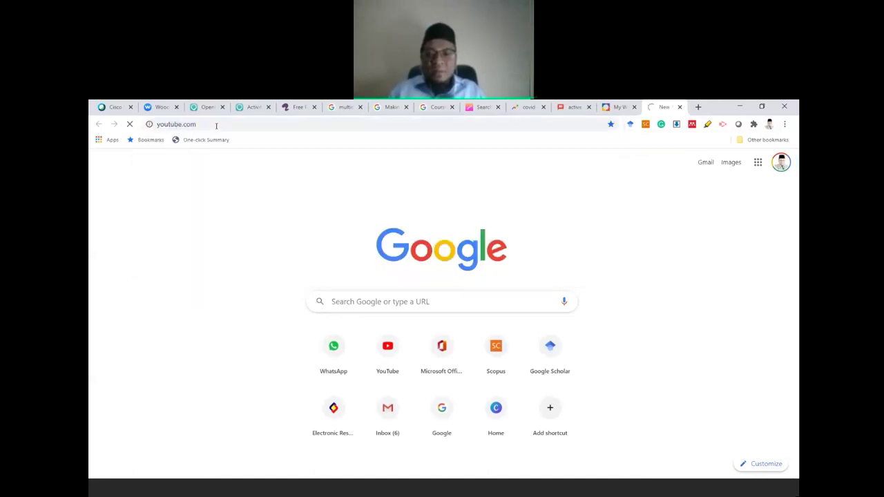